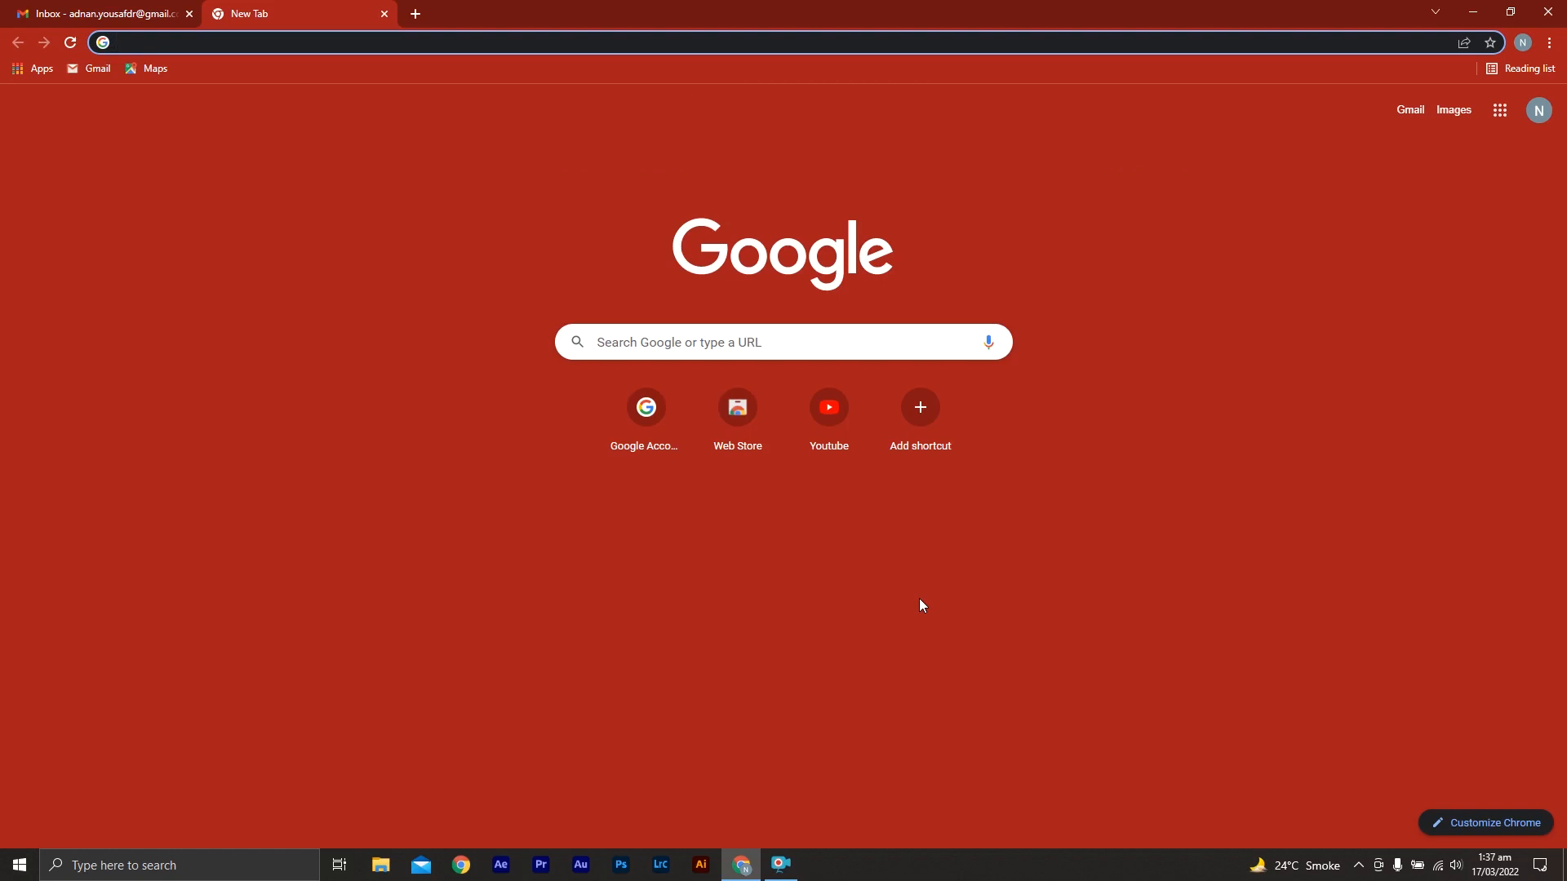
# Search Google for "university of genoa admission 2022"
pyautogui.click(793, 355)
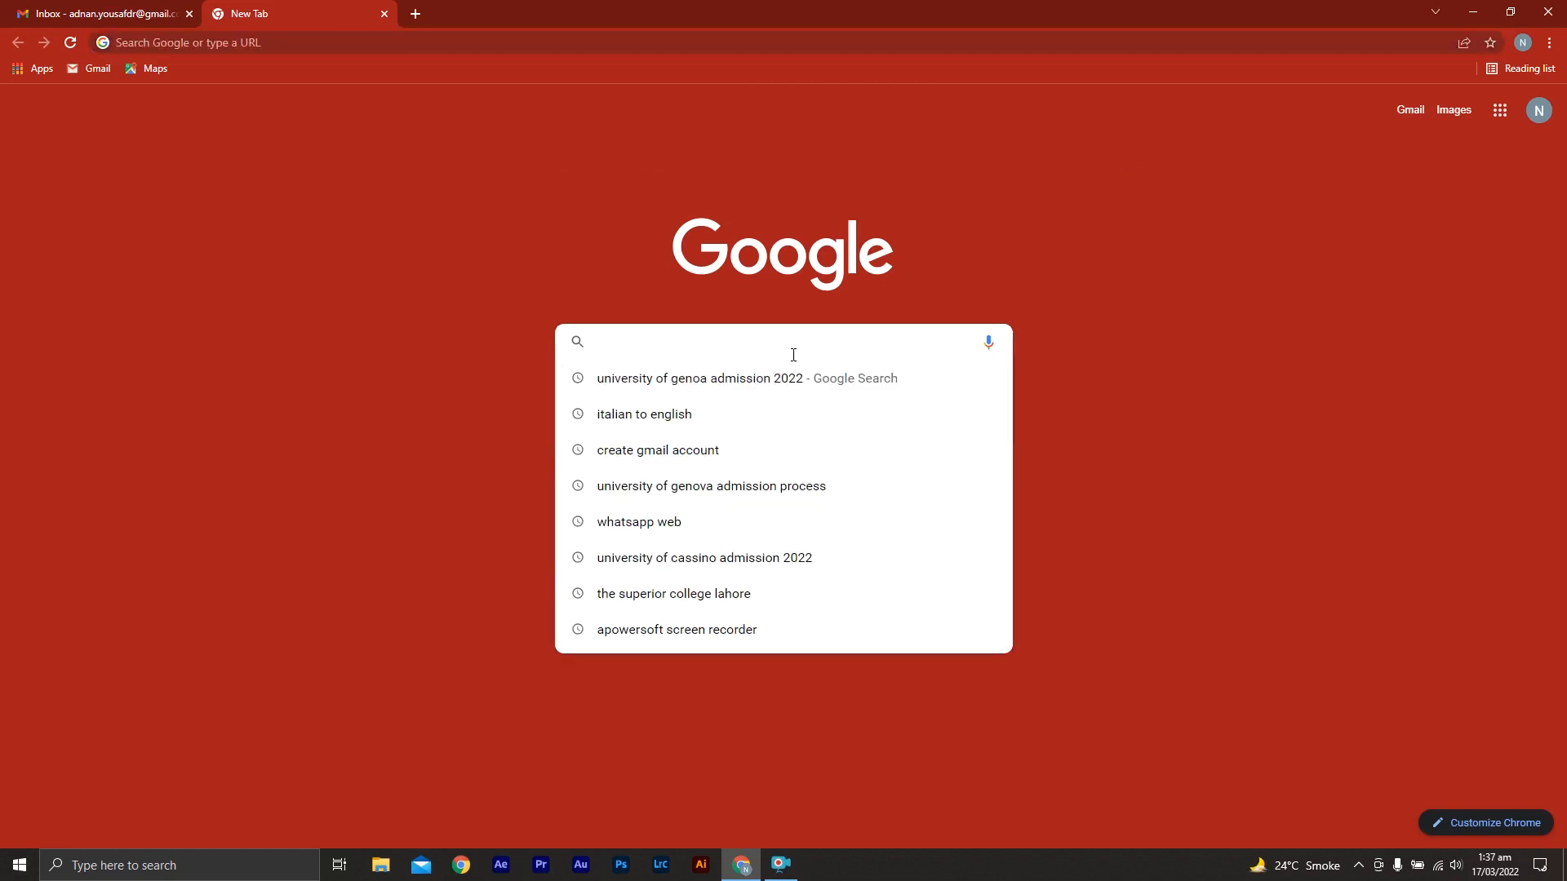
pyautogui.write('un')
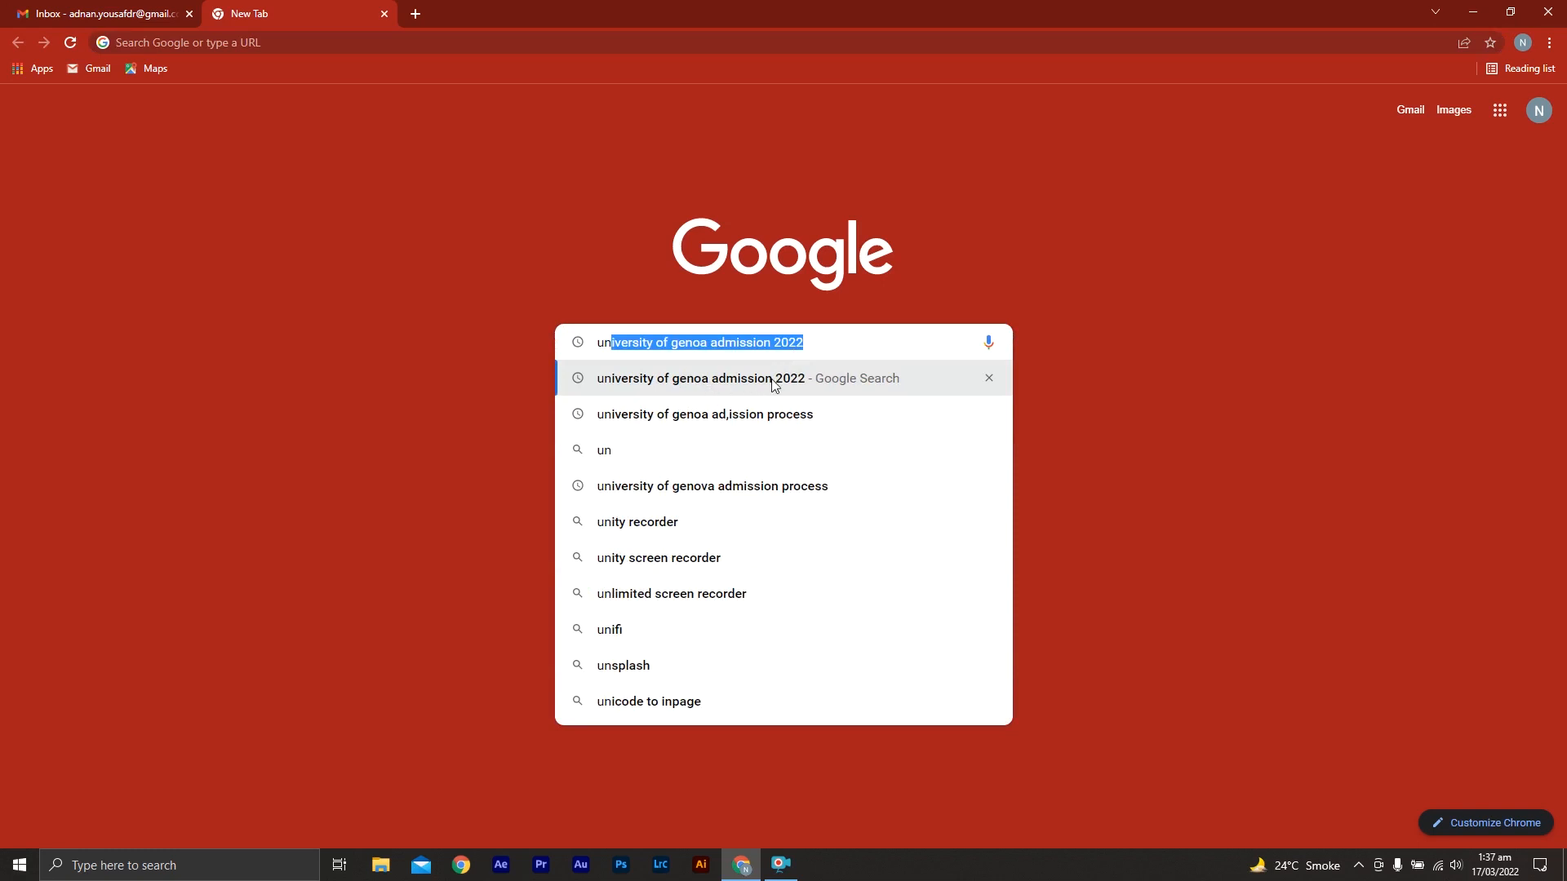
pyautogui.click(774, 381)
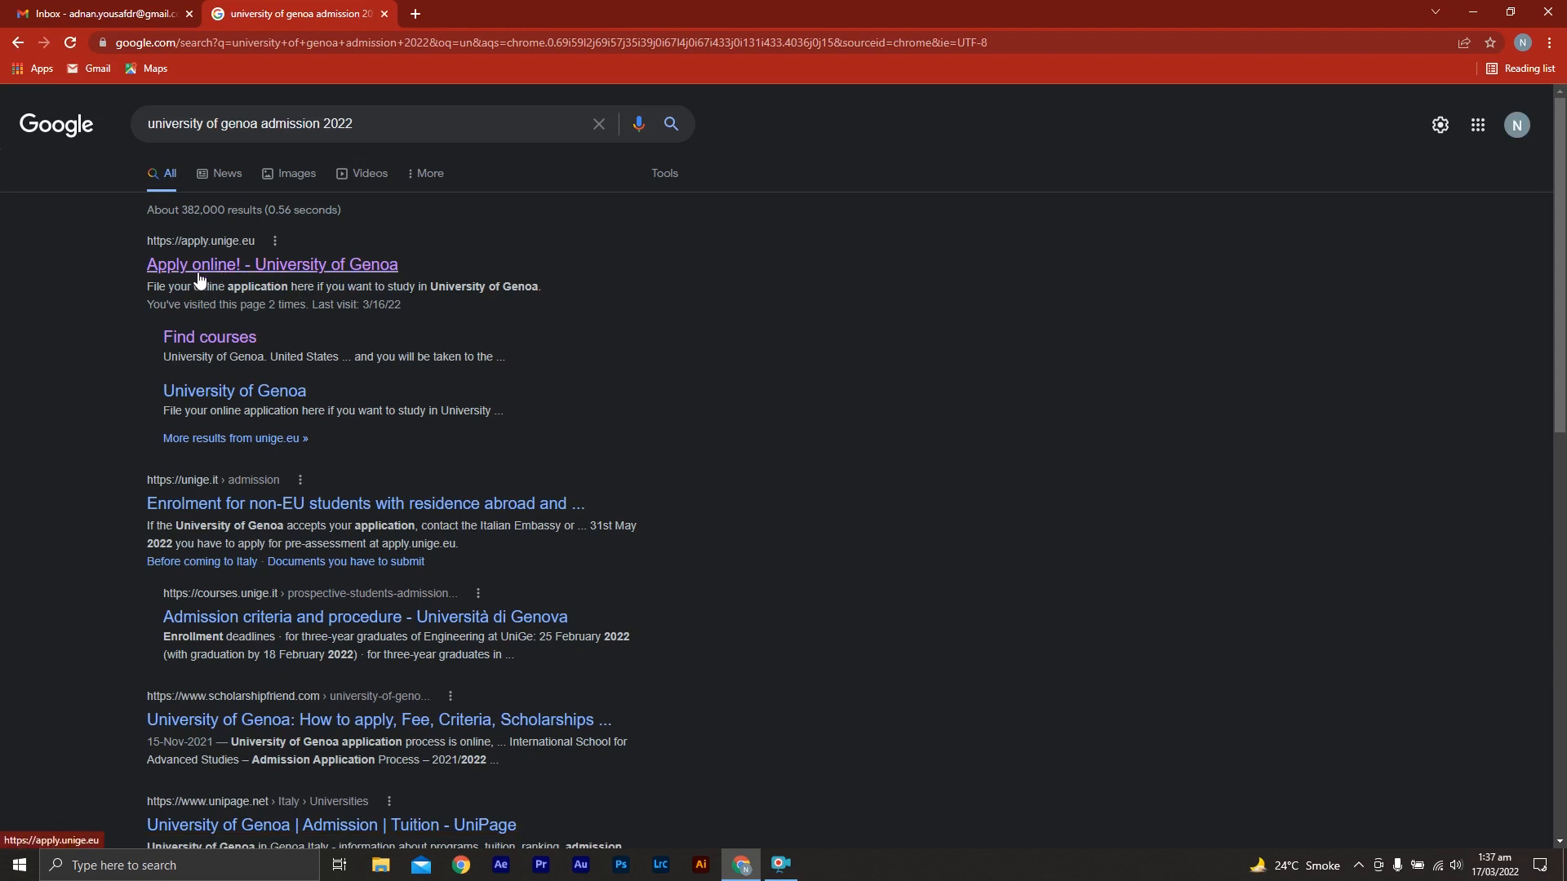
# Open the University of Genoa's online application site from the search results and confirm Pakistan as the citizenship
pyautogui.click(349, 272)
pyautogui.click(317, 267)
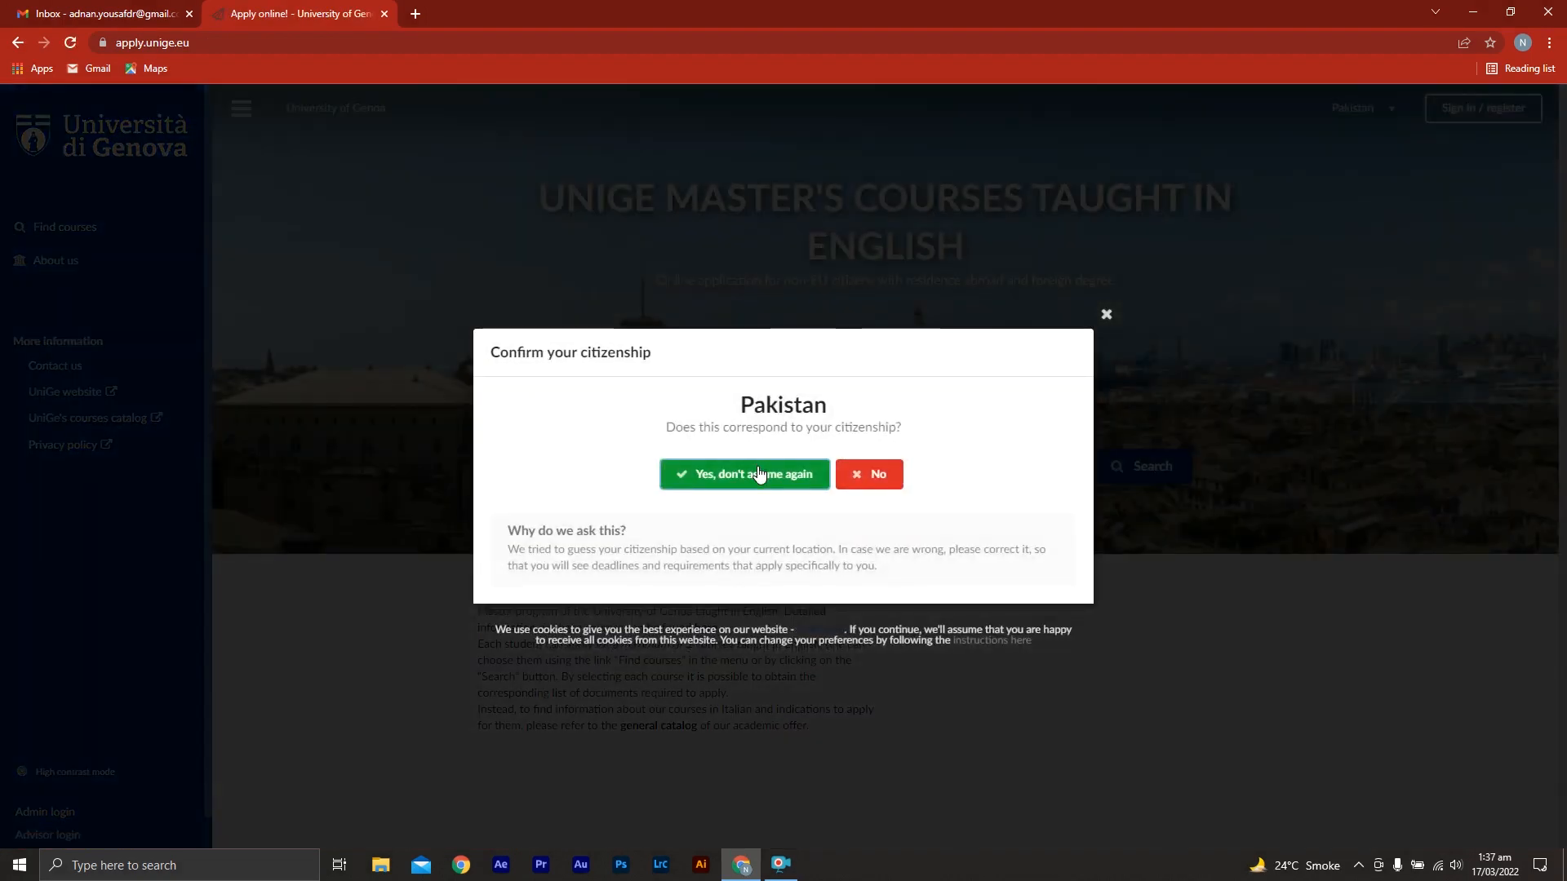
pyautogui.click(758, 473)
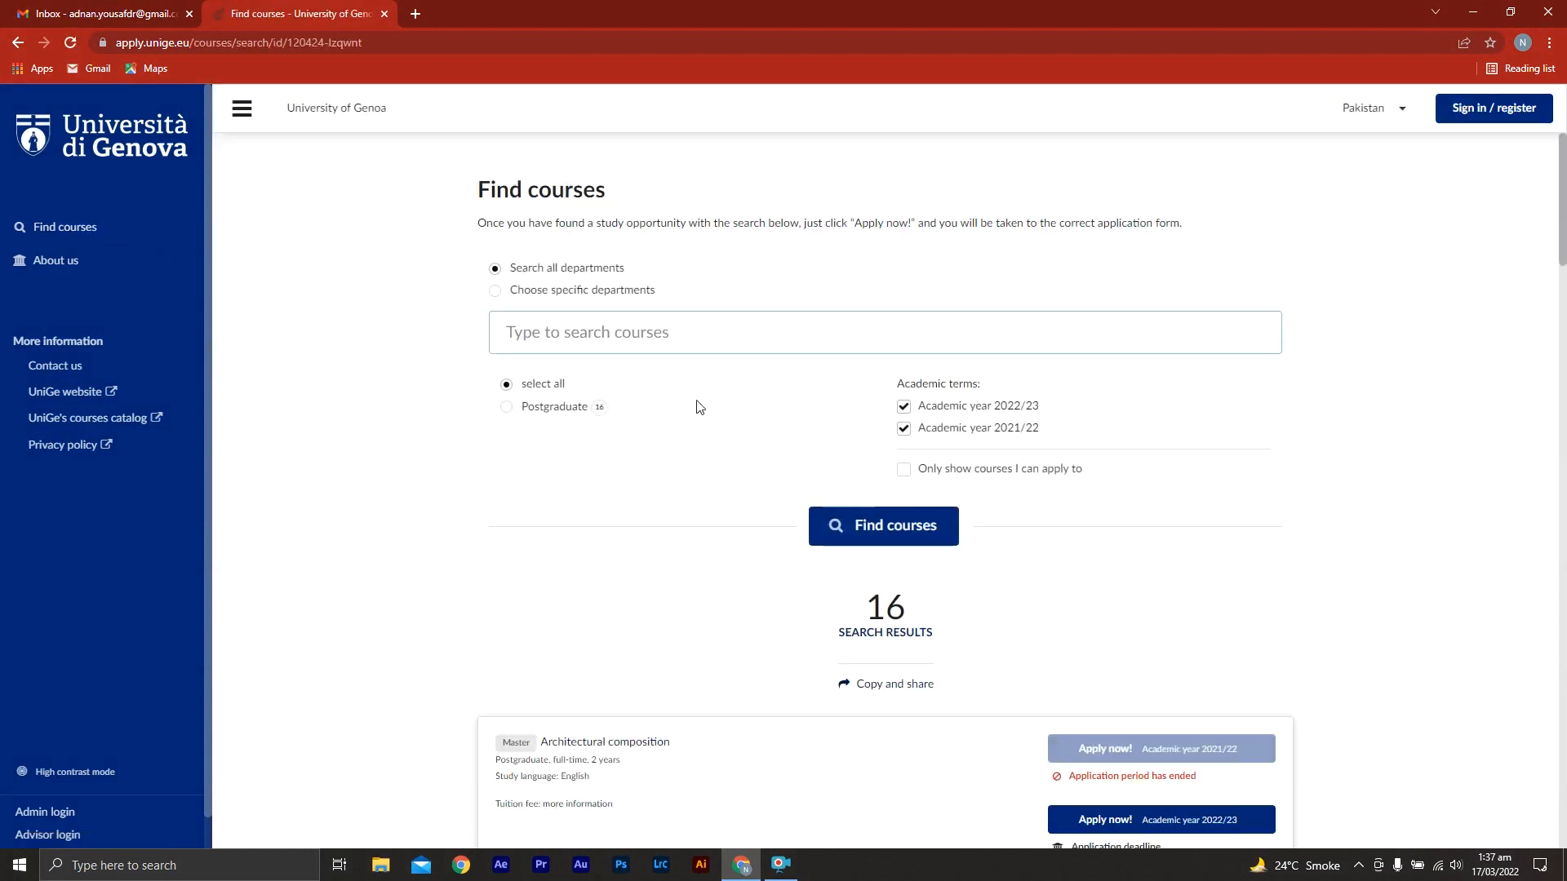
# Choose Postgraduate as the course level, browse the listed master's courses, and open the Economics and data science course details
pyautogui.click(506, 408)
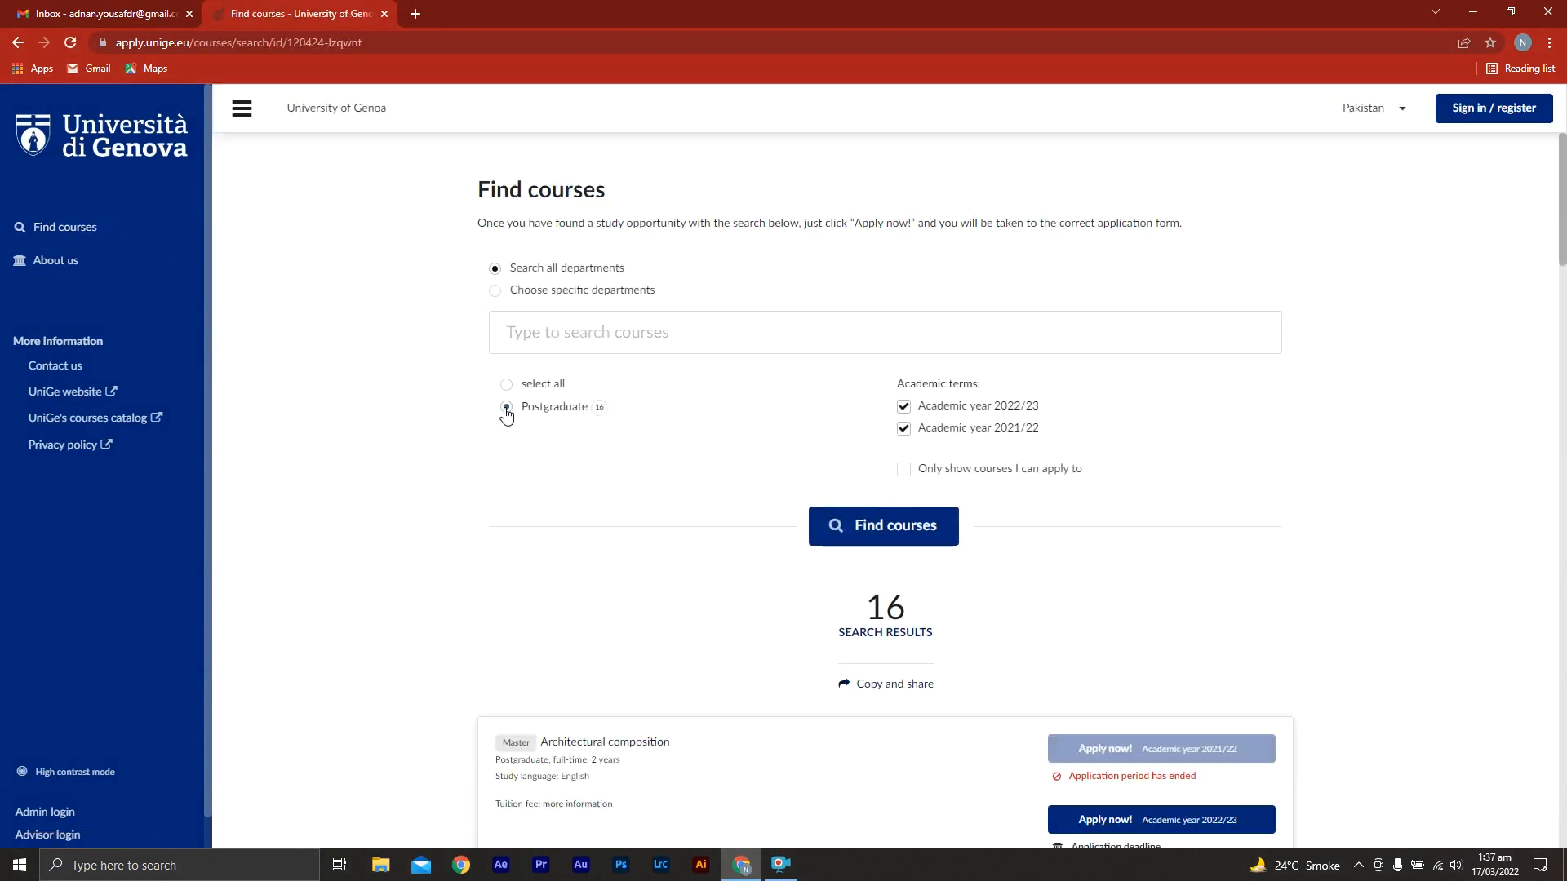
pyautogui.middleClick(1317, 455)
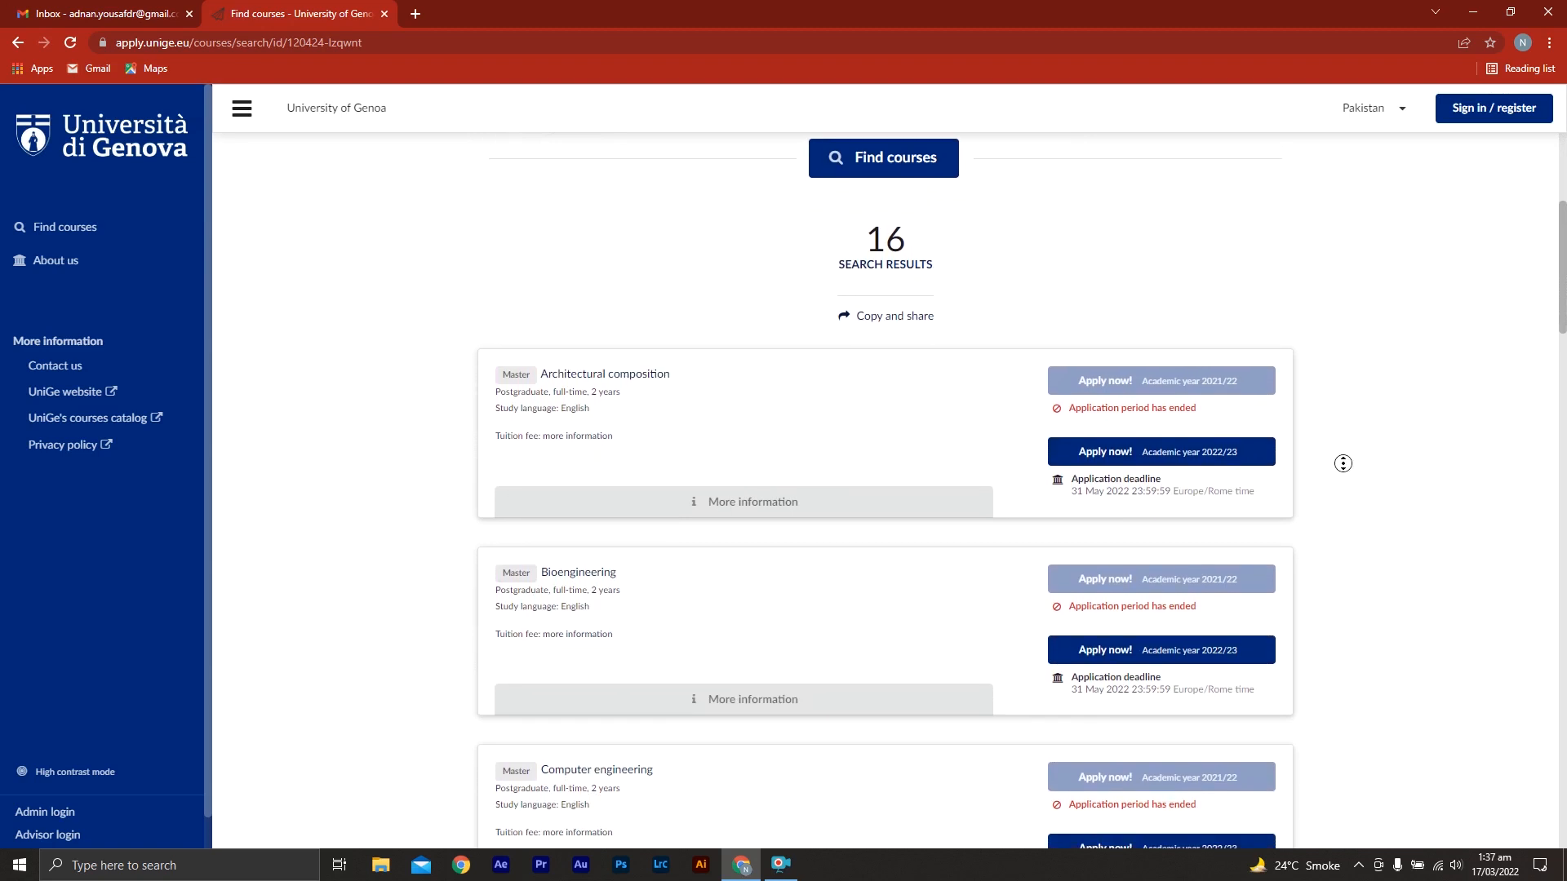
pyautogui.middleClick(1341, 437)
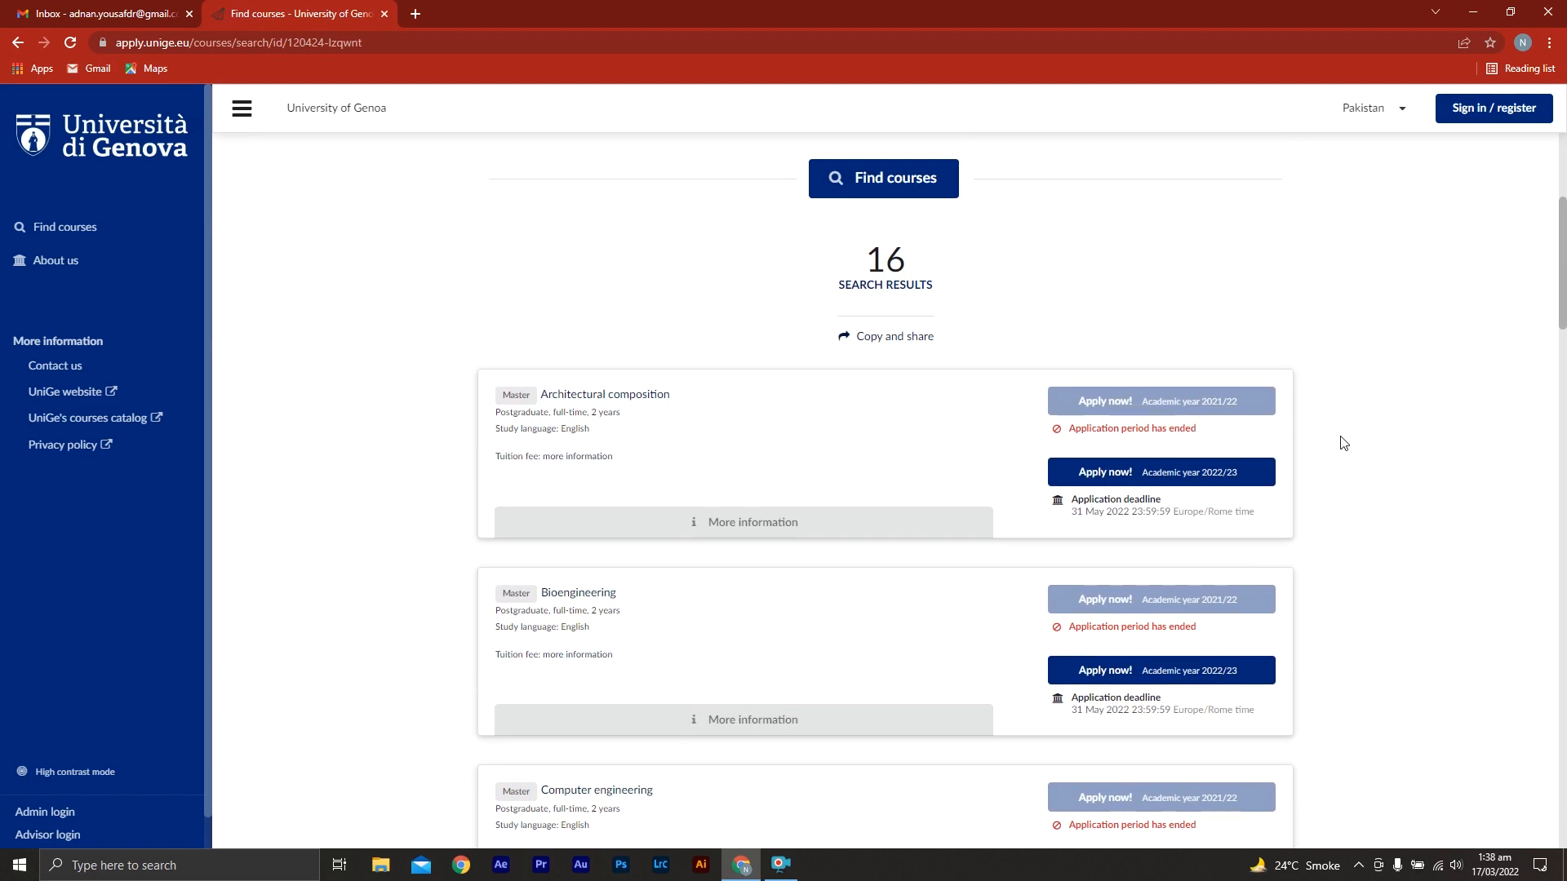
pyautogui.middleClick(1339, 512)
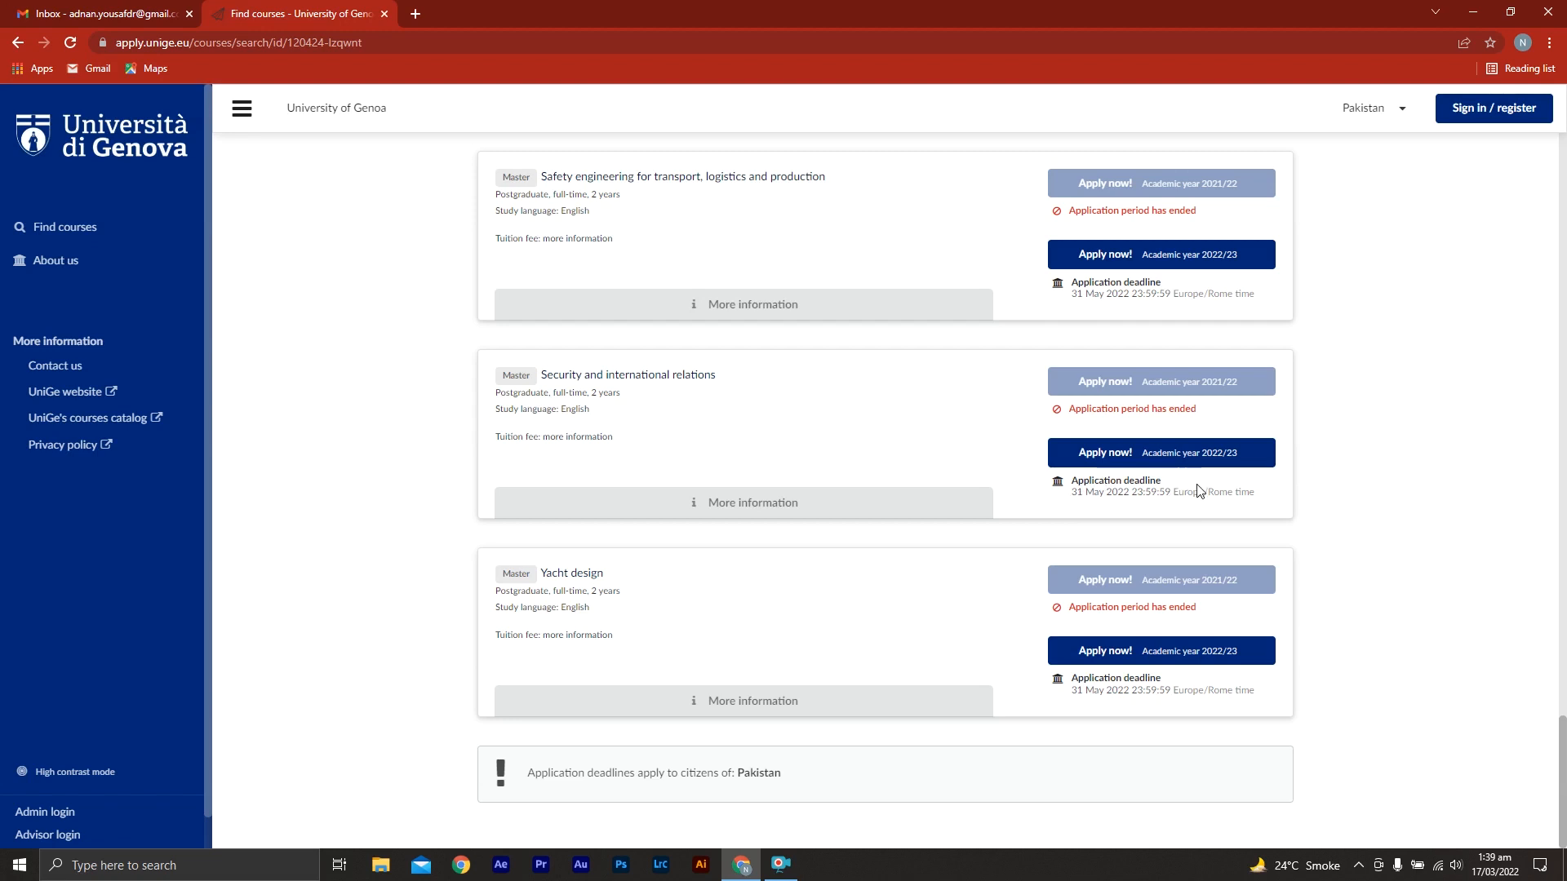
pyautogui.middleClick(1373, 516)
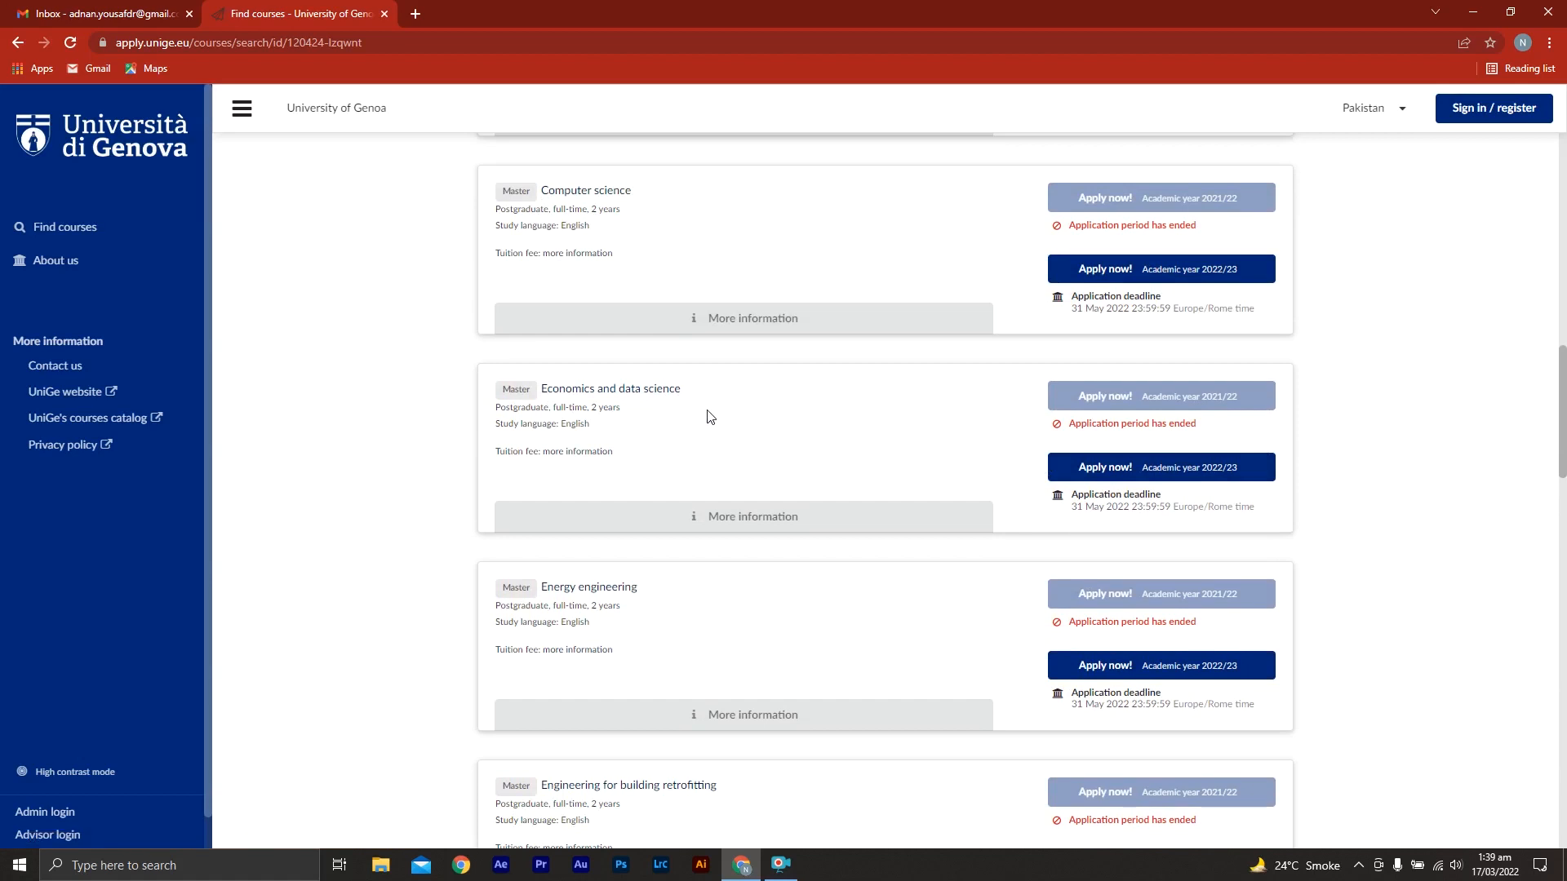
pyautogui.click(731, 524)
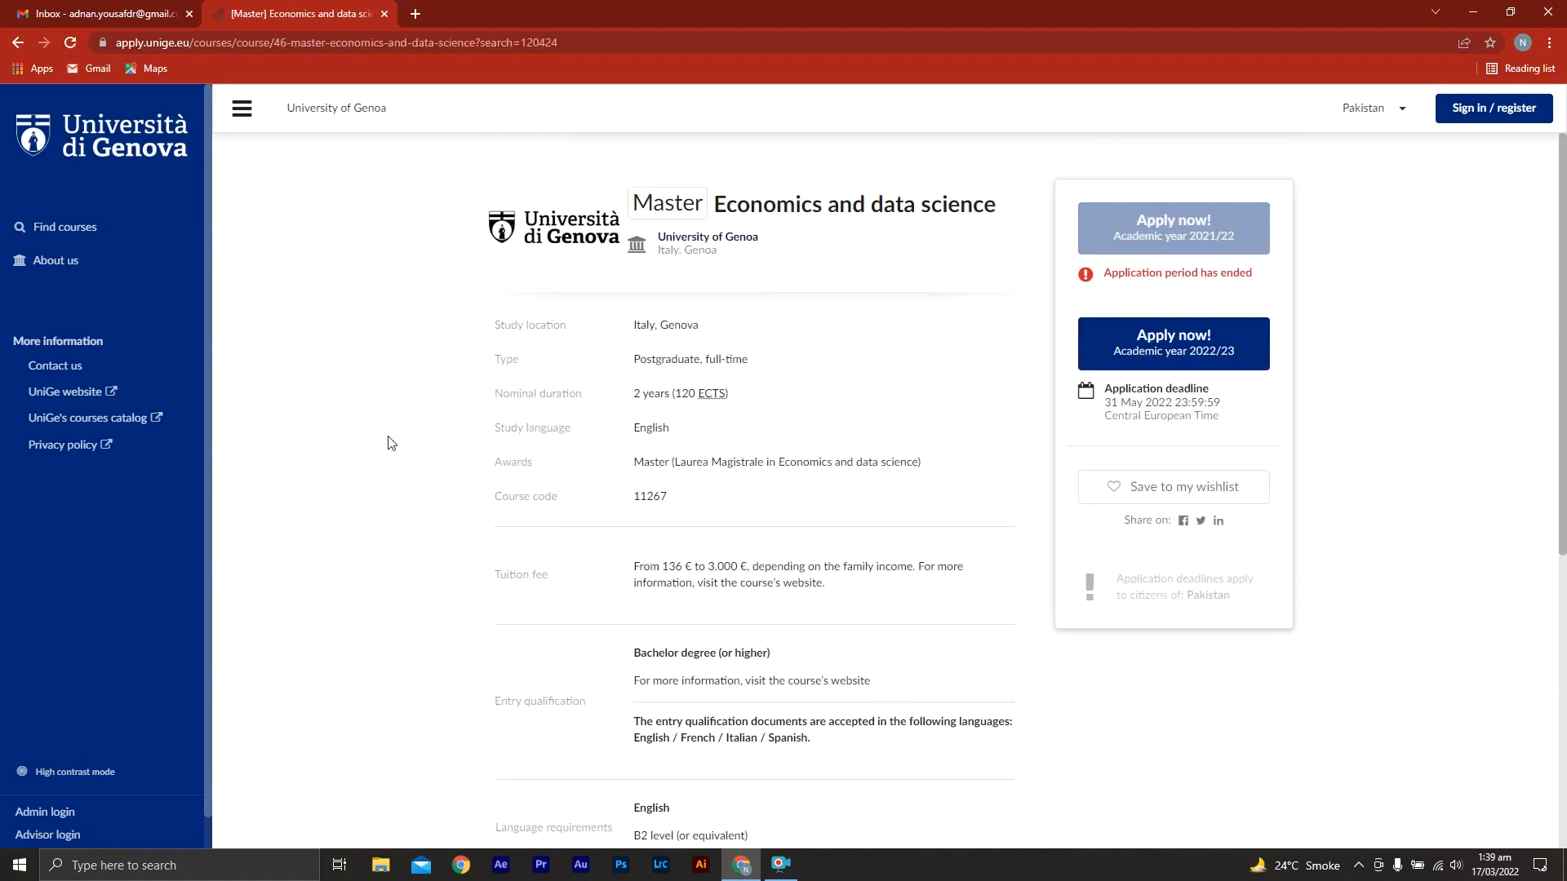
# Examine the course's tuition fee, entry qualification, language requirements, required upload documents and application deadline
pyautogui.scroll(-1, 385, 448)
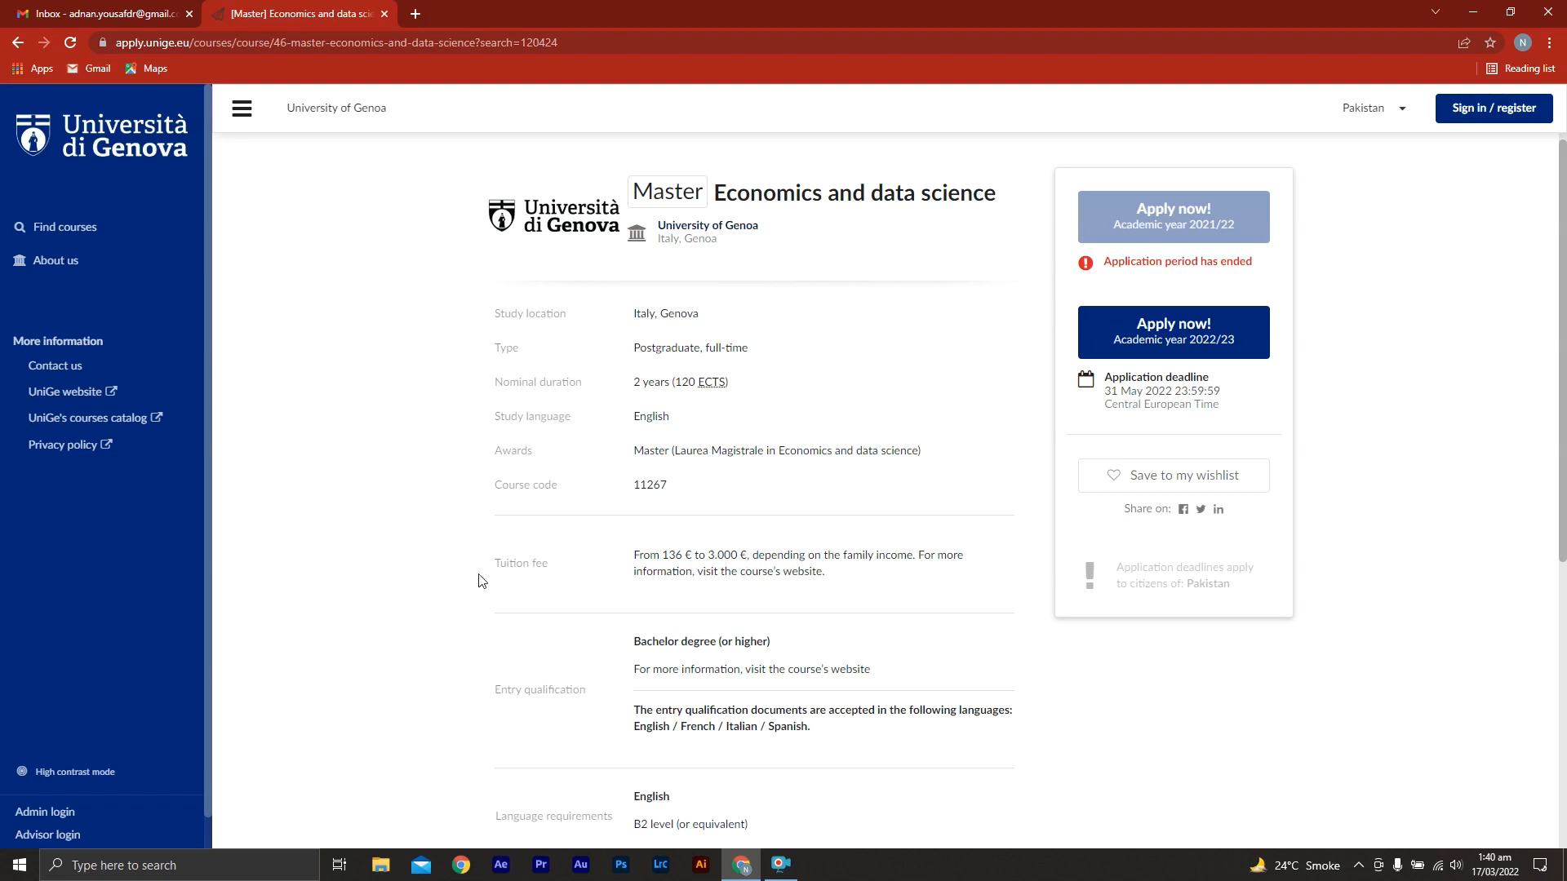
pyautogui.middleClick(420, 530)
pyautogui.click(420, 530)
pyautogui.middleClick(415, 567)
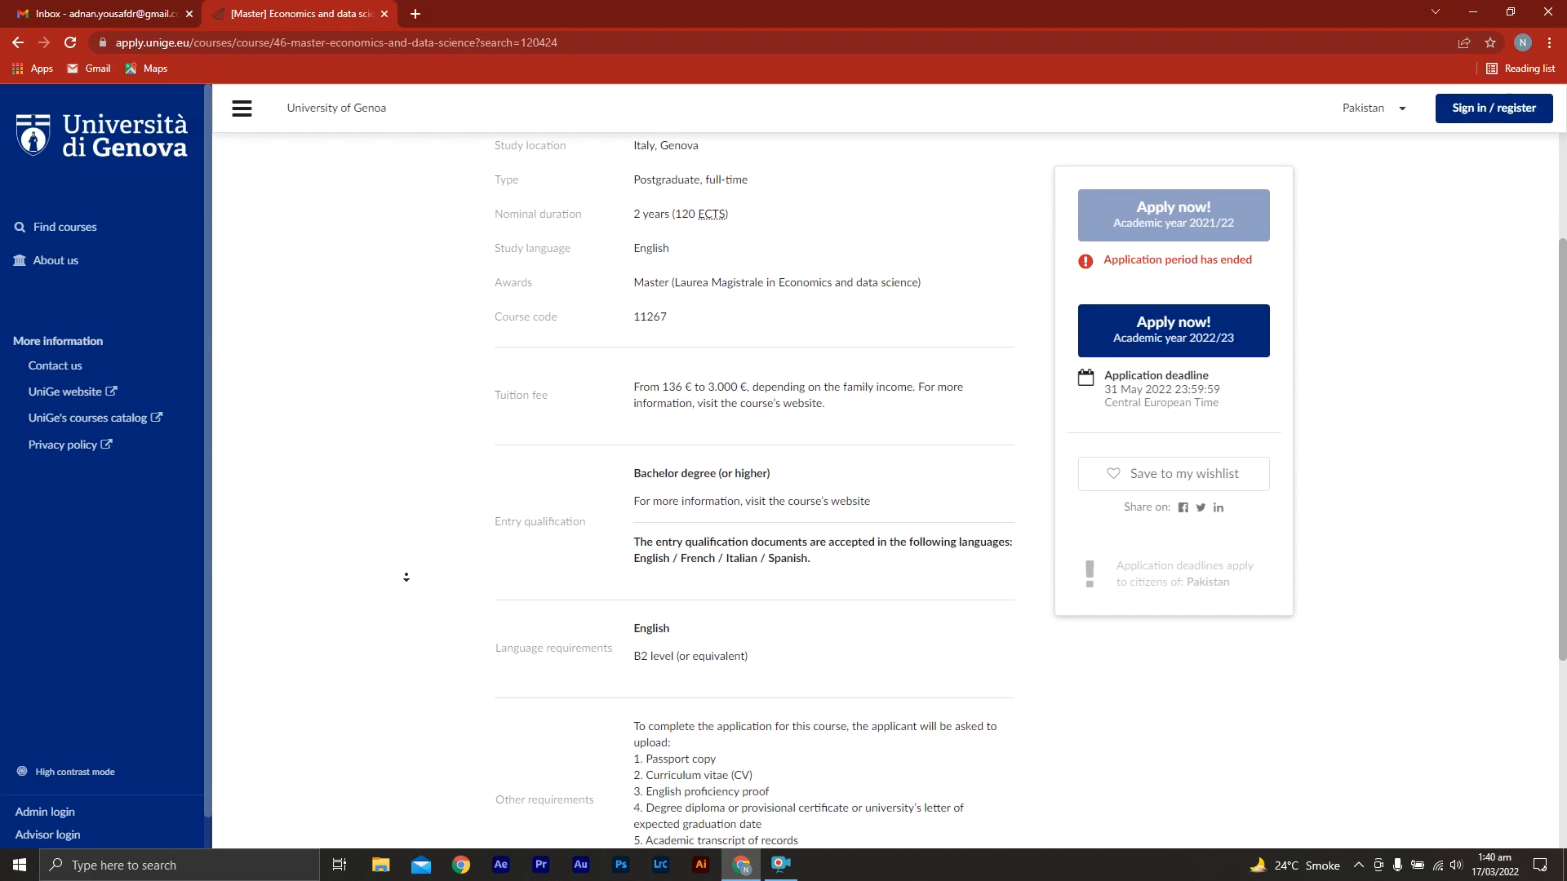
pyautogui.click(406, 577)
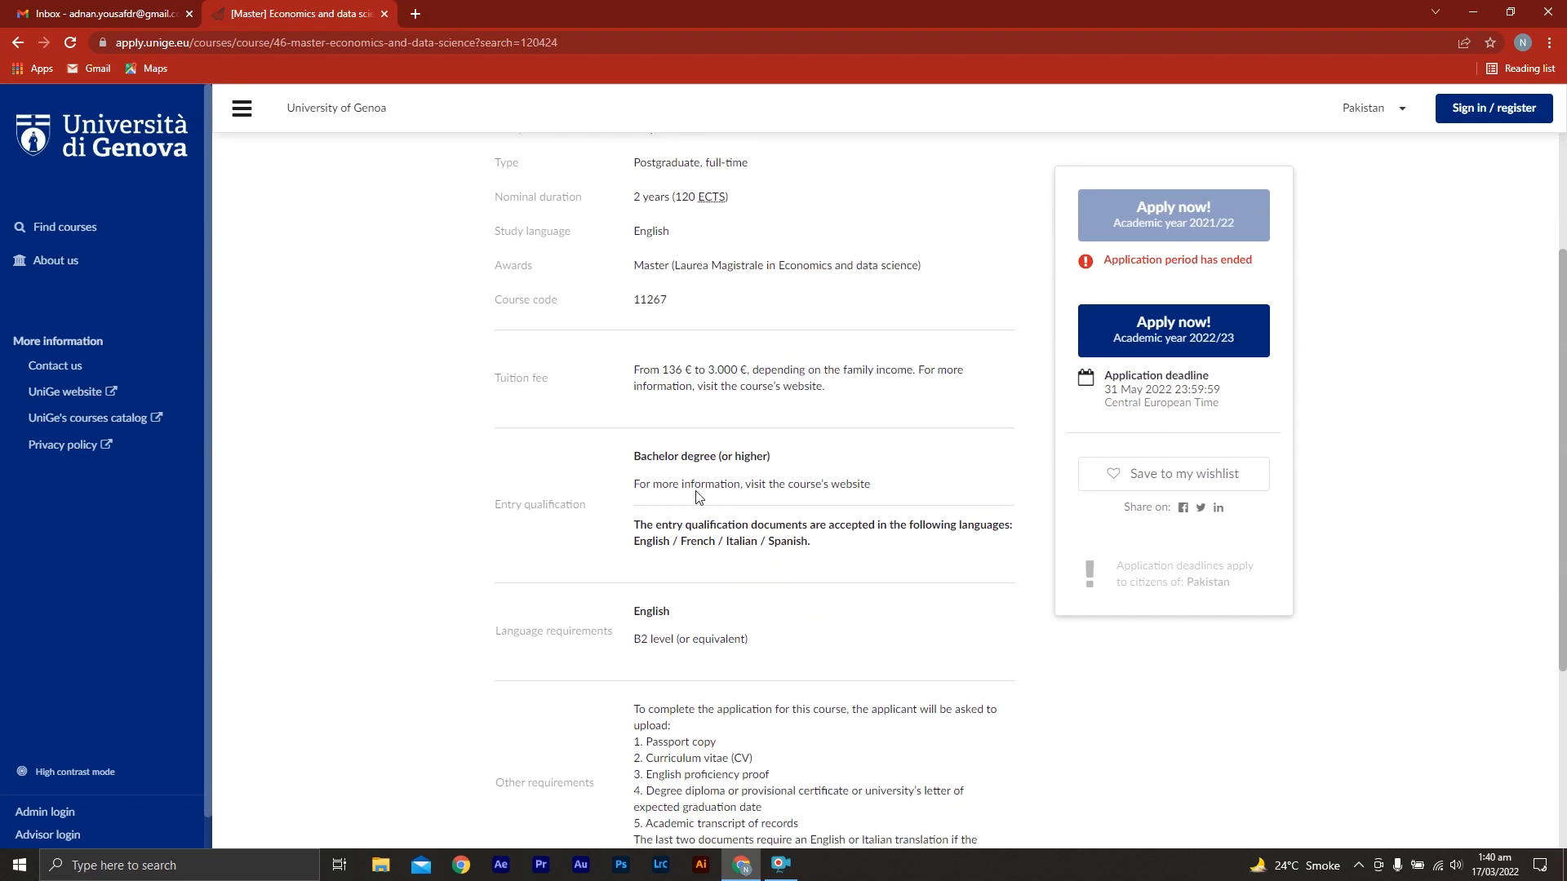
pyautogui.middleClick(411, 634)
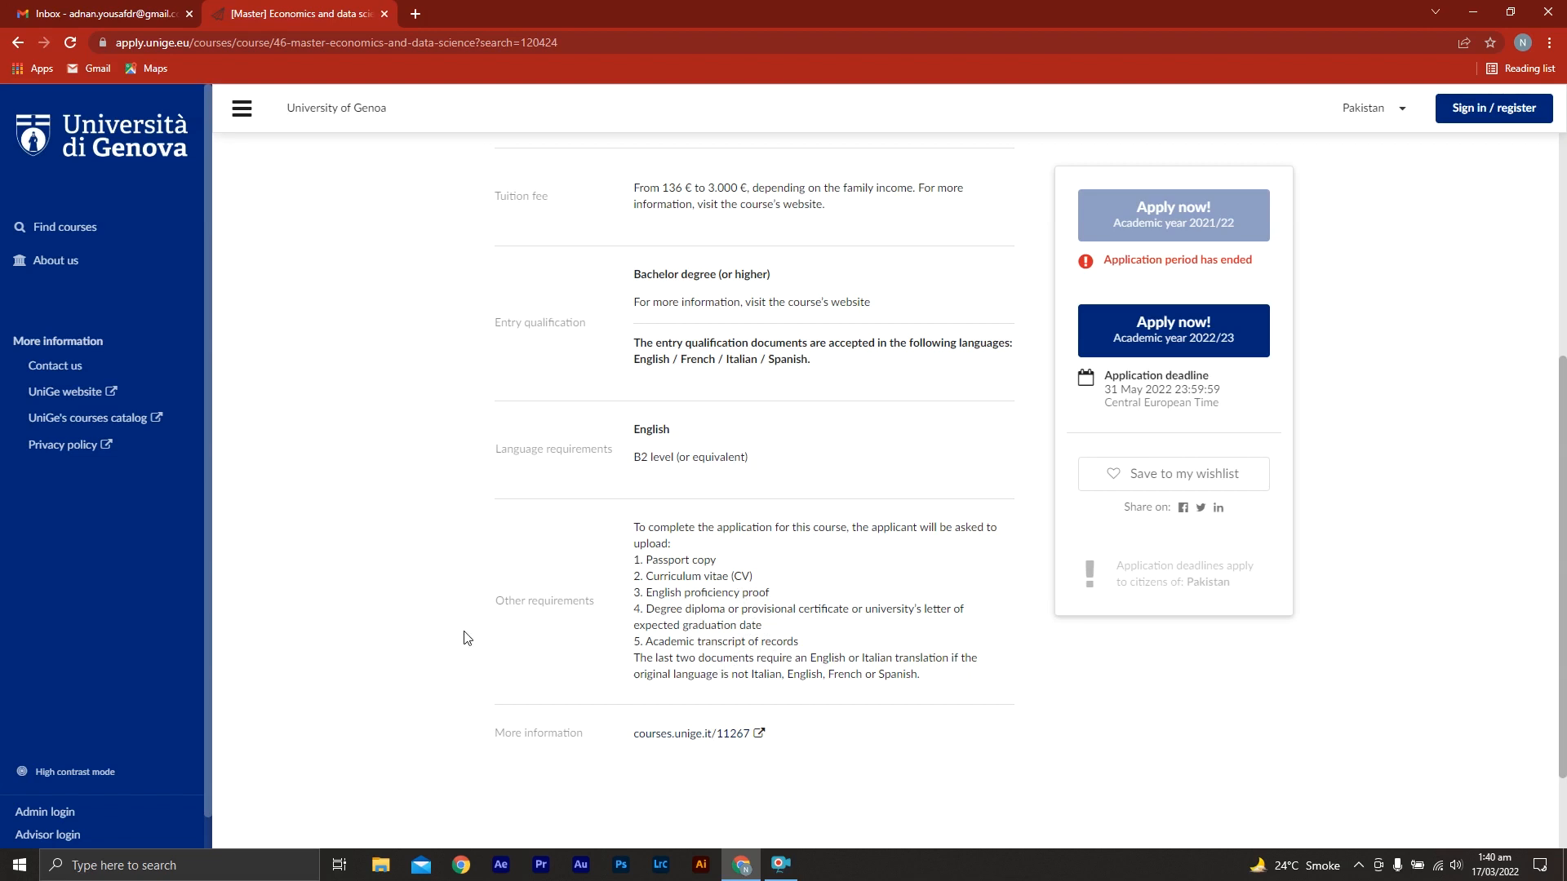
pyautogui.scroll(-1, 368, 628)
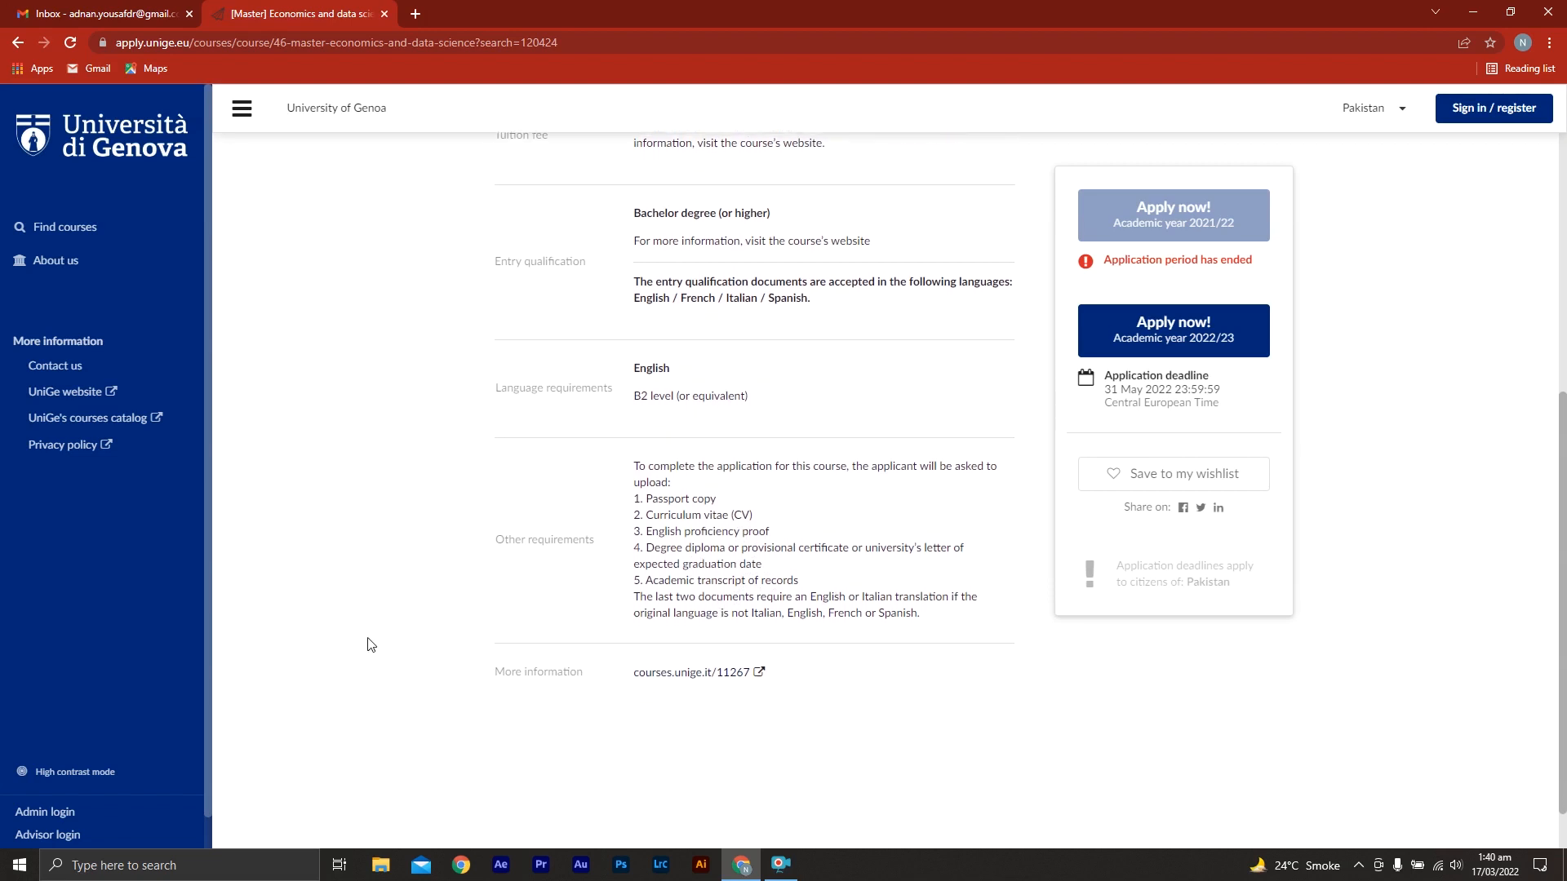
pyautogui.scroll(-1, 367, 648)
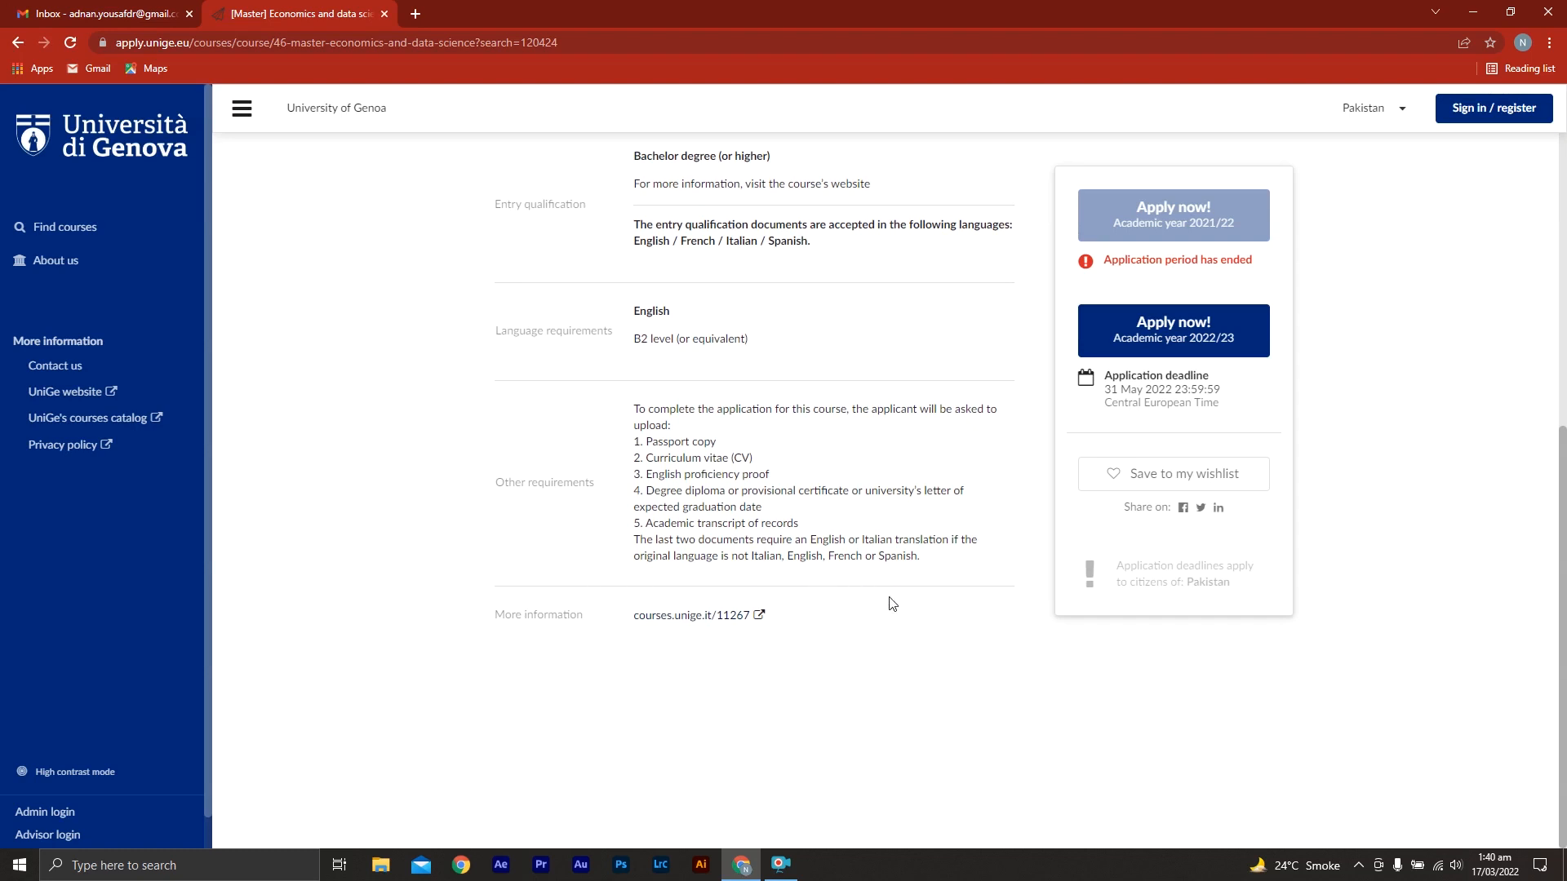
pyautogui.middleClick(1019, 637)
pyautogui.scroll(5, 1363, 566)
pyautogui.middleClick(1370, 580)
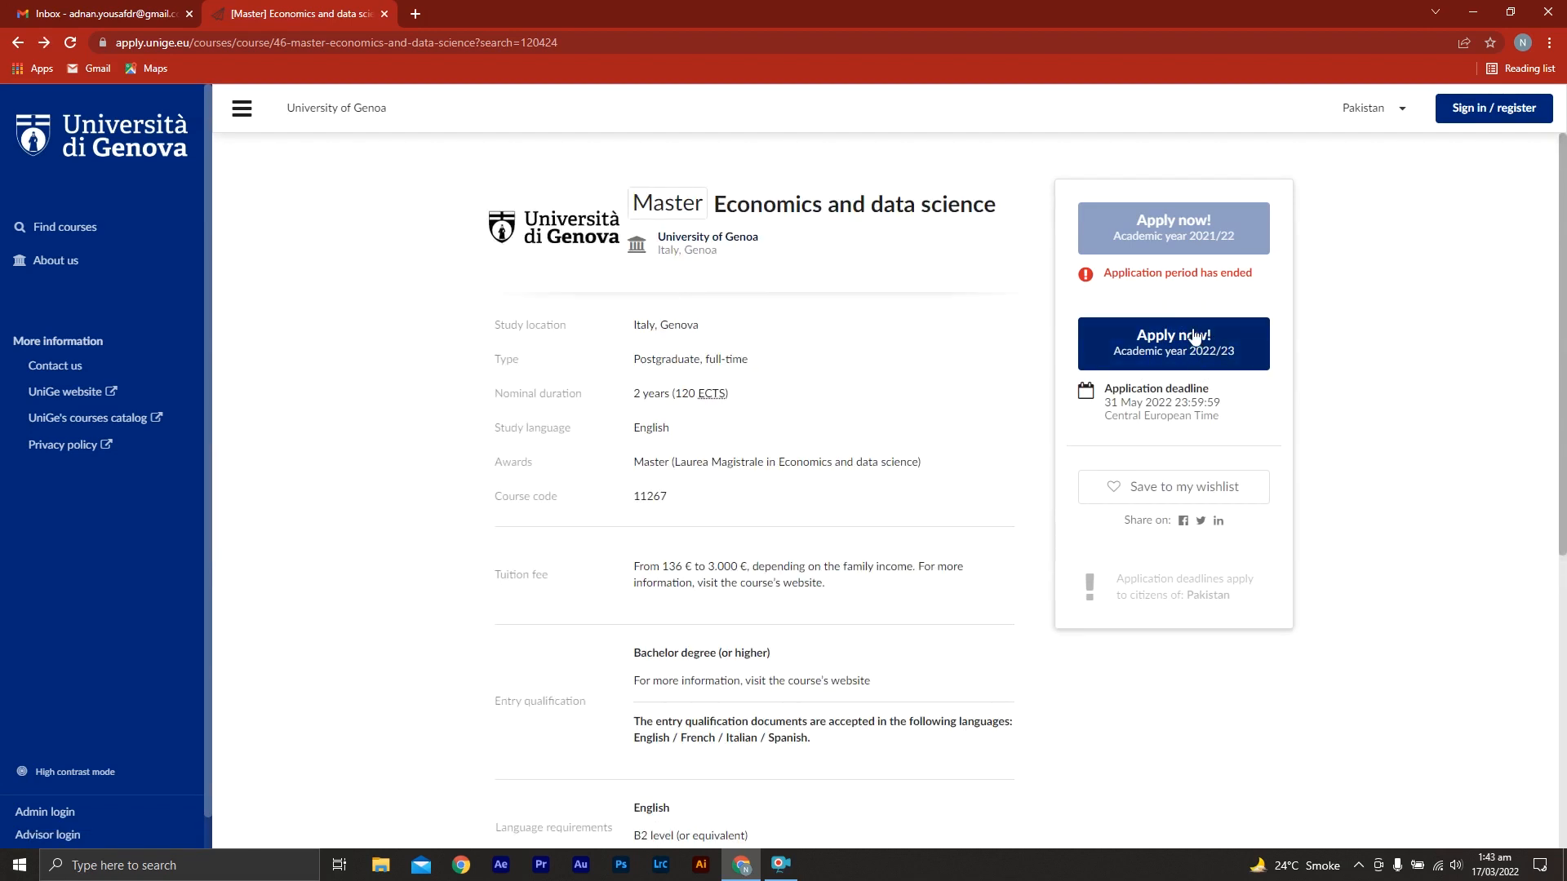
# Apply to the Economics and data science course for academic year 2022/23 and register as a new applicant with the applicant's email address
pyautogui.click(1192, 341)
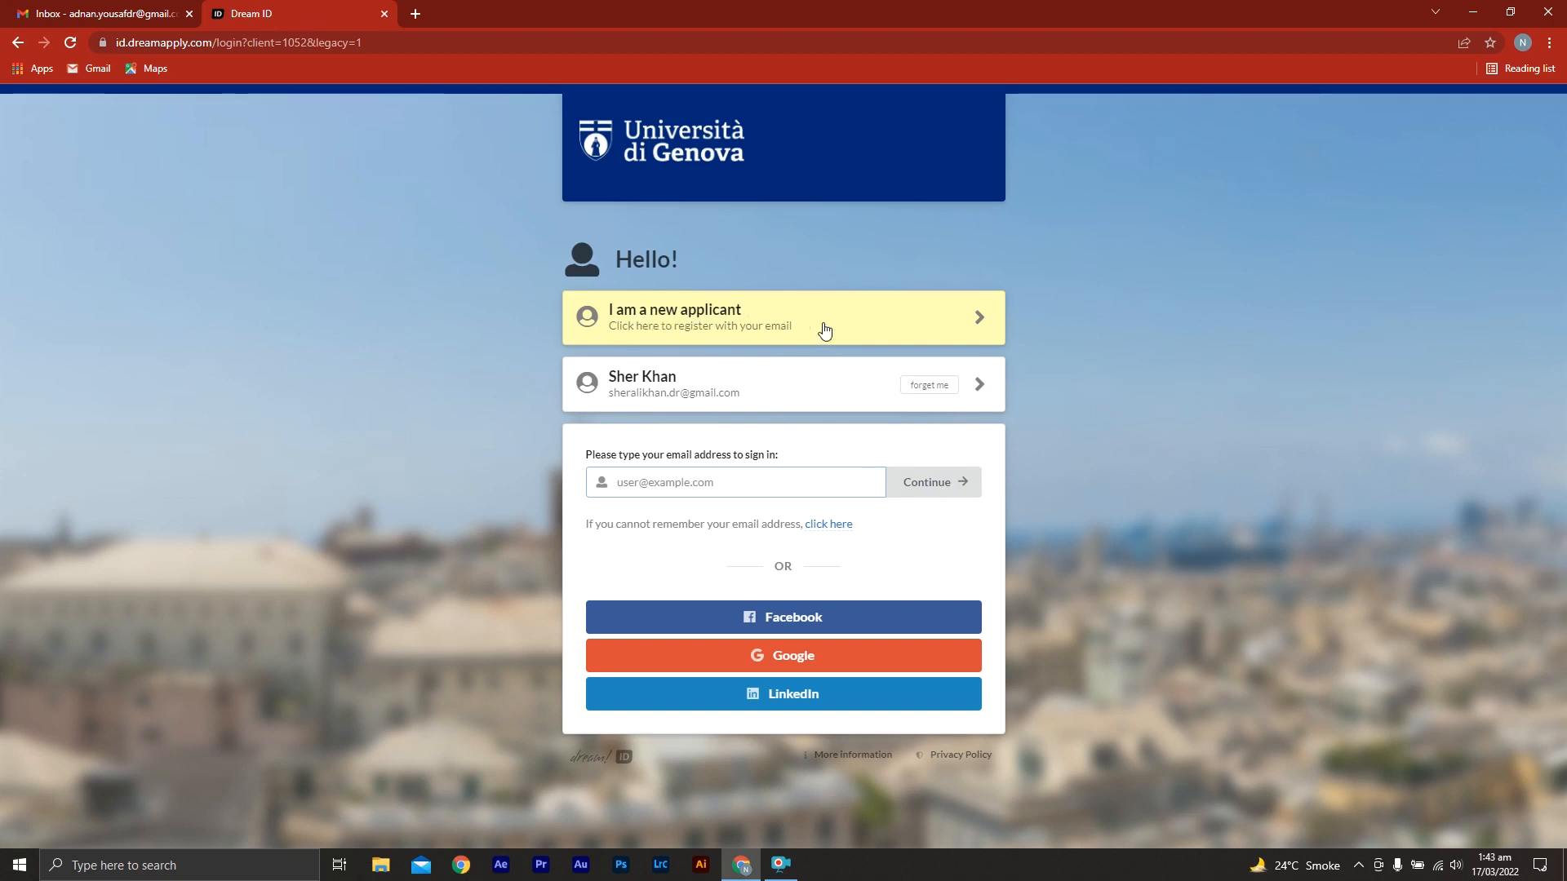
pyautogui.click(962, 339)
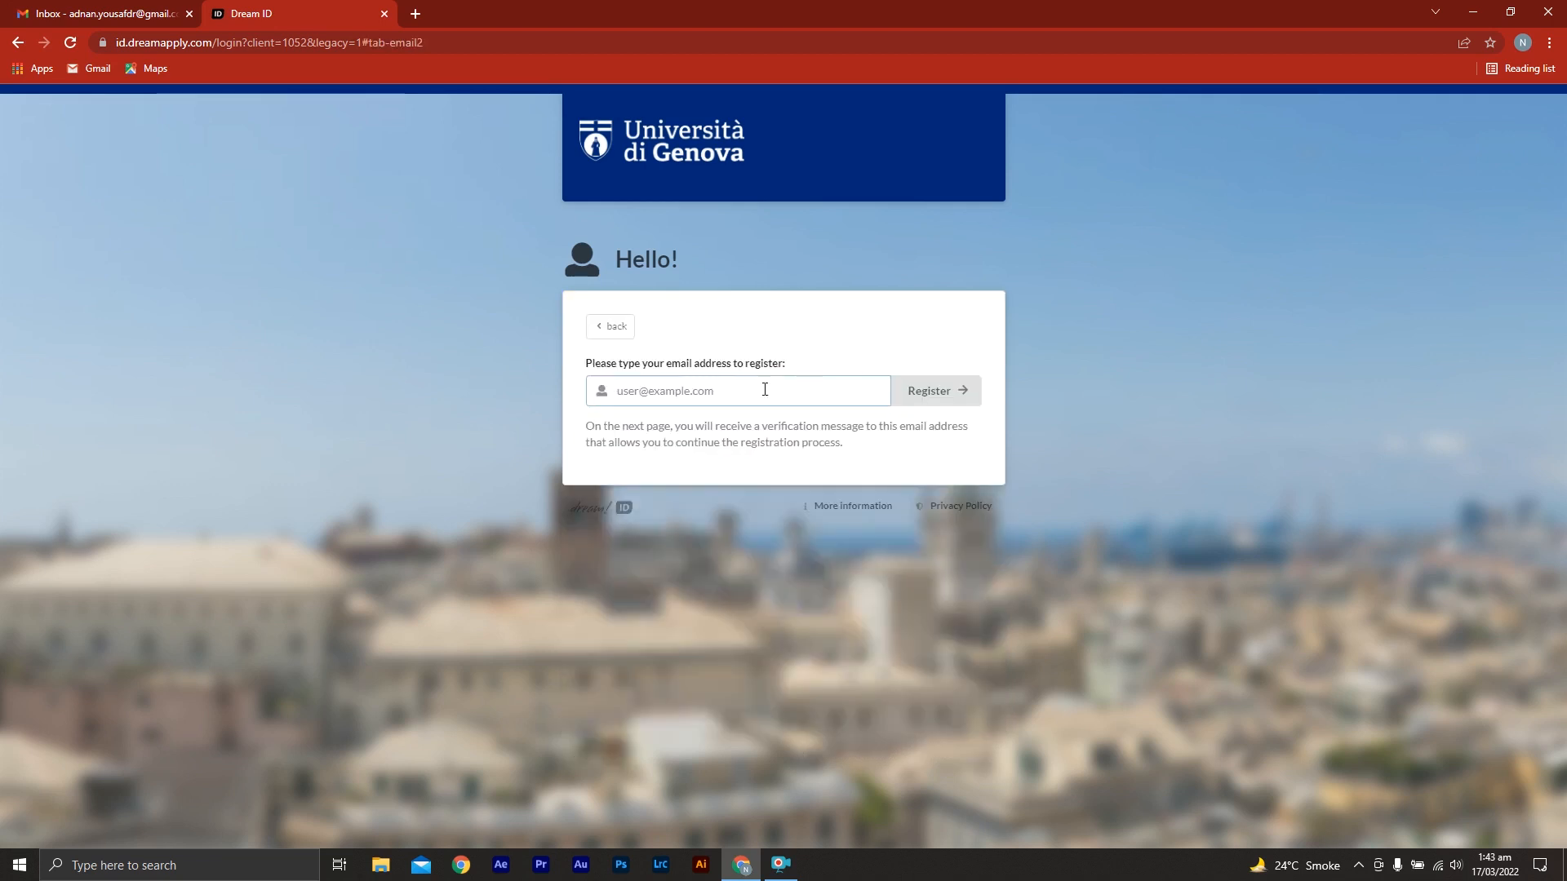
pyautogui.click(752, 392)
pyautogui.press('Down')
pyautogui.press('Down')
pyautogui.press('Return')
pyautogui.click(955, 399)
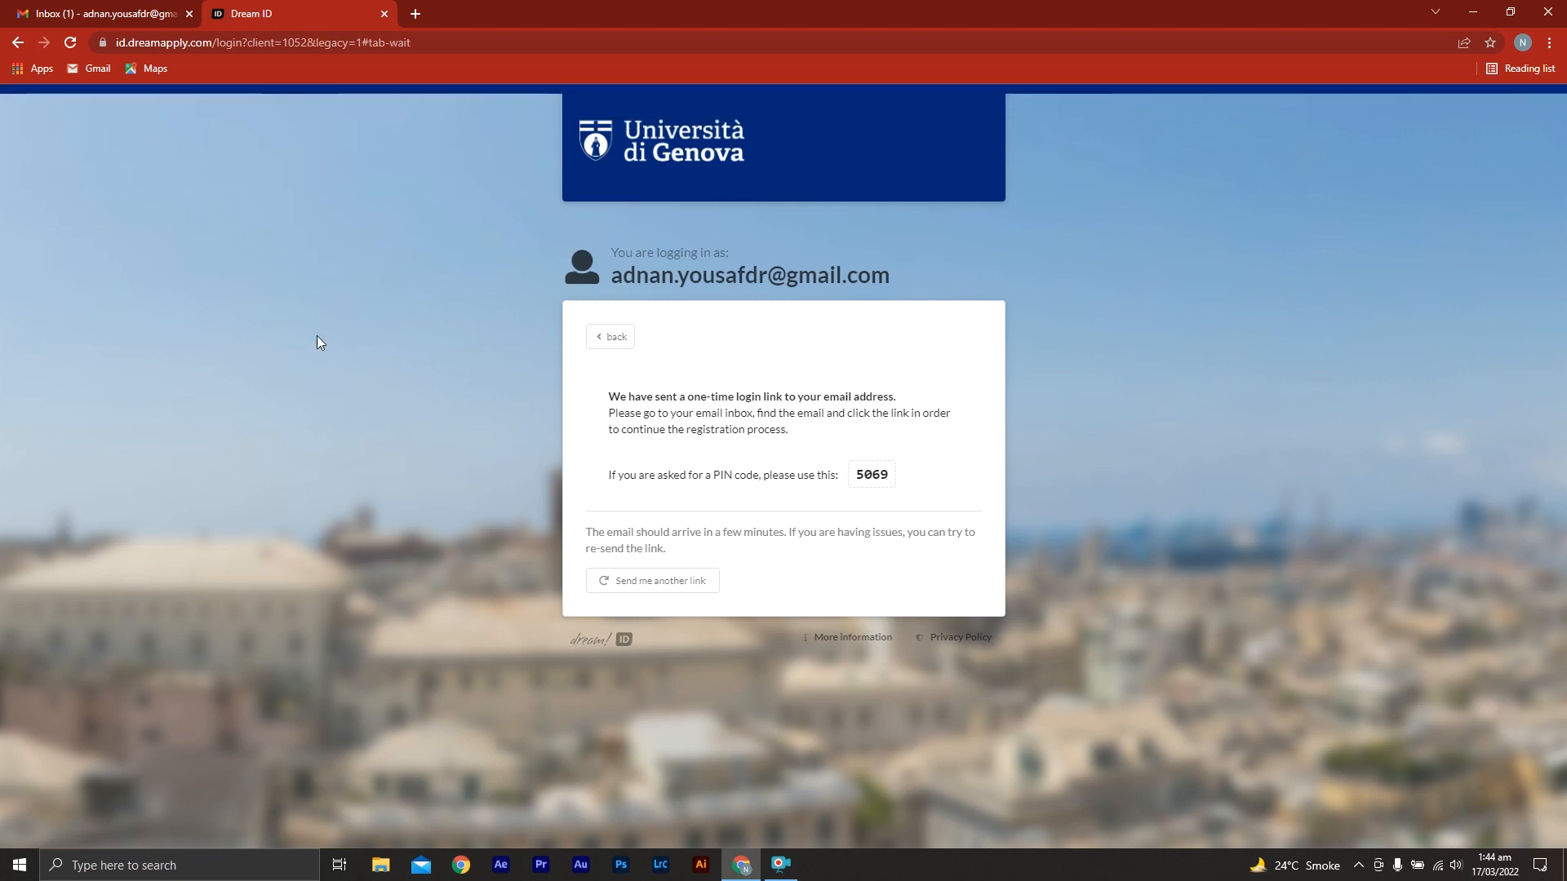
# Switch to the Gmail inbox, open the "Register your Dream ID" email and follow its registration link
pyautogui.click(99, 7)
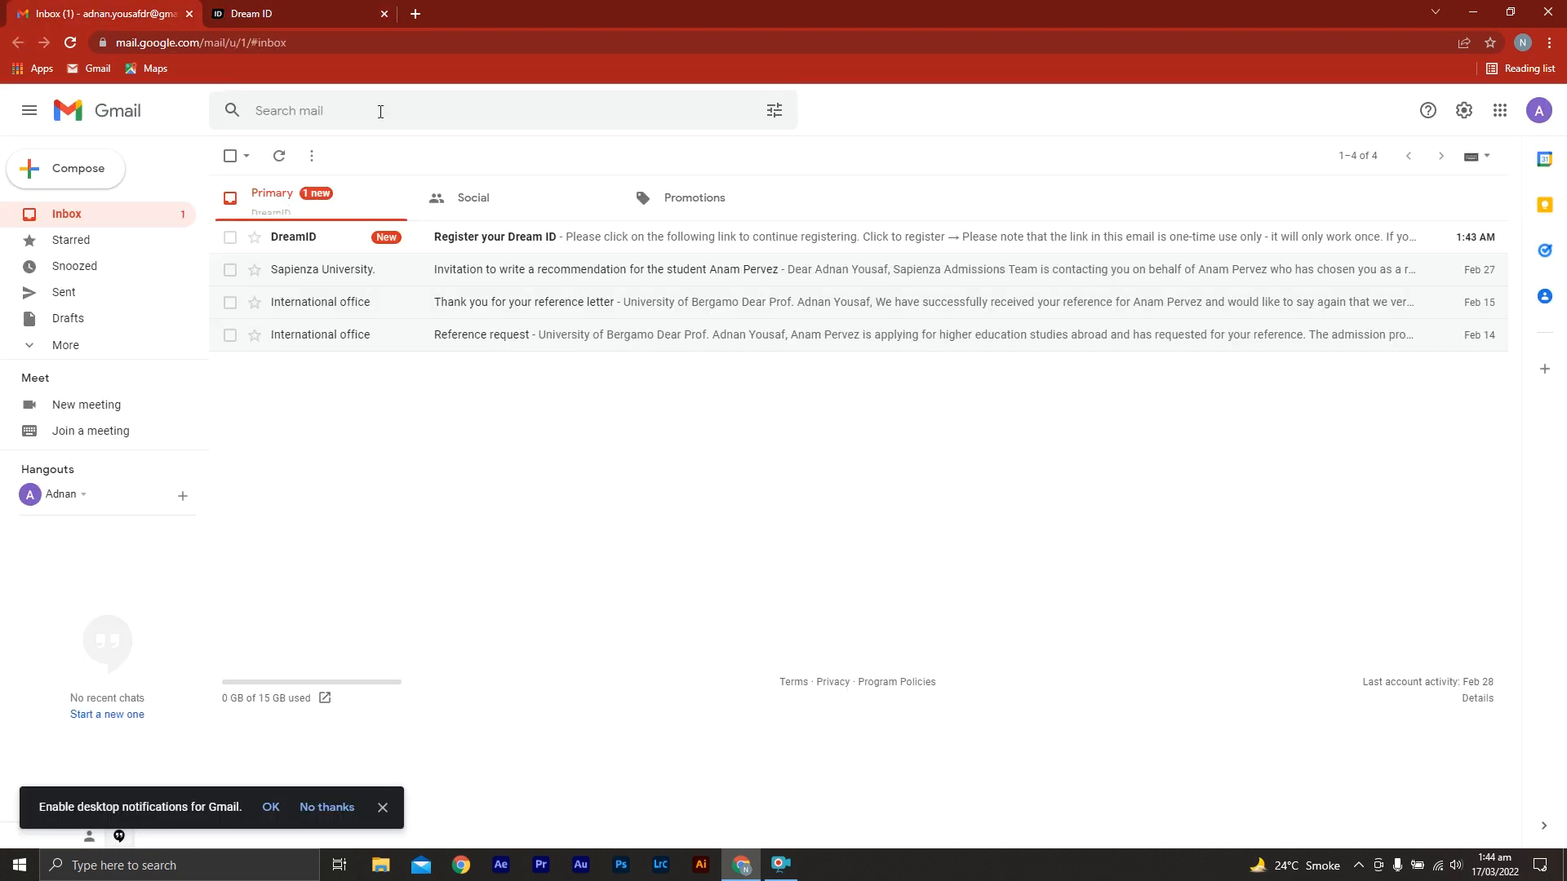
pyautogui.click(516, 243)
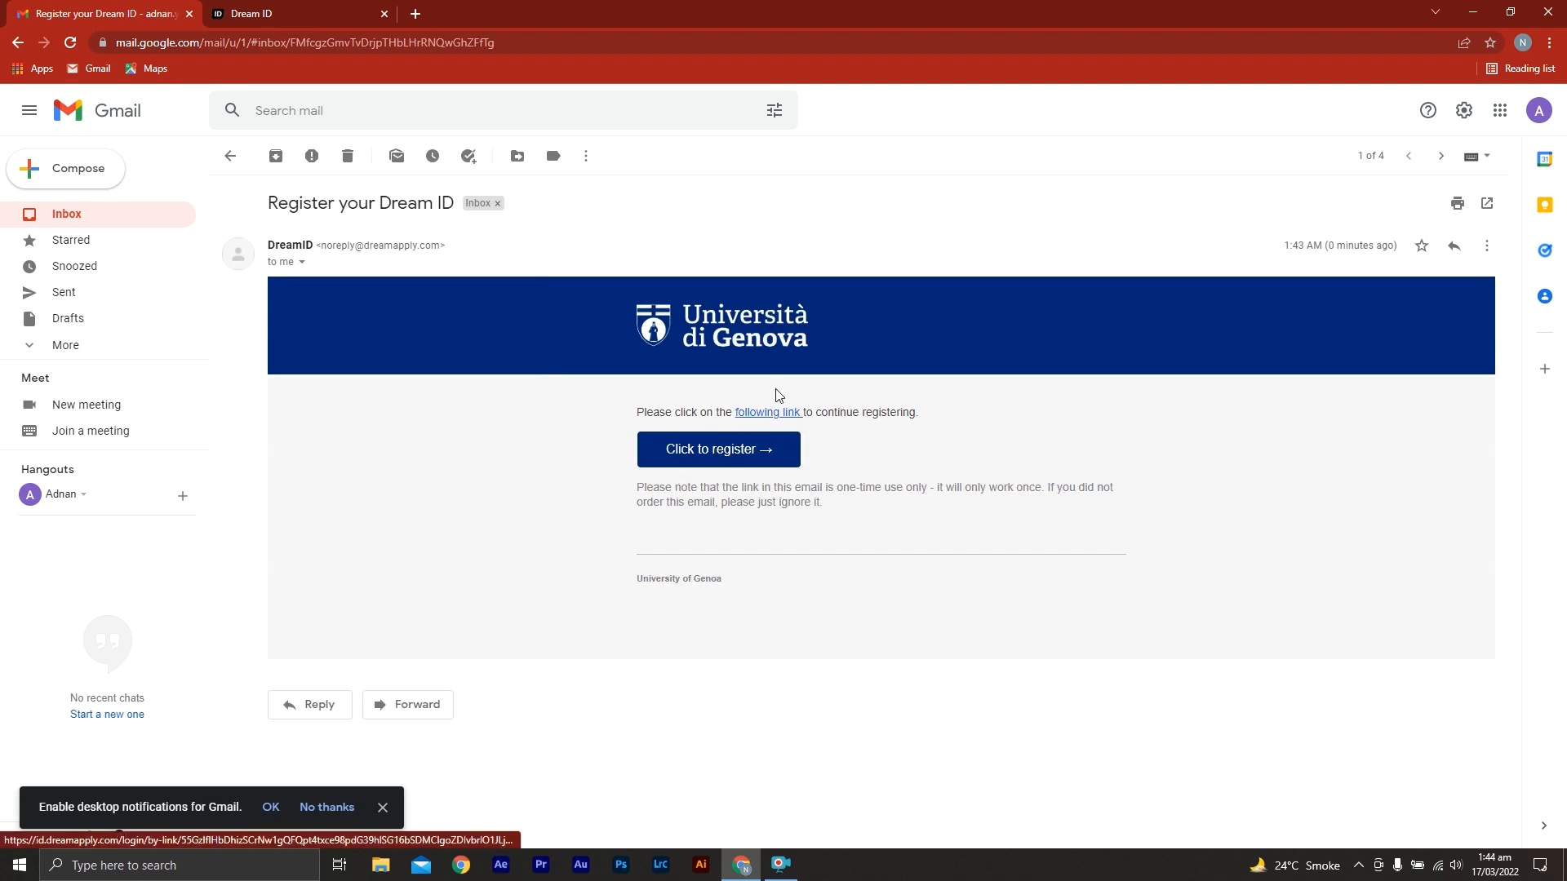
pyautogui.click(714, 450)
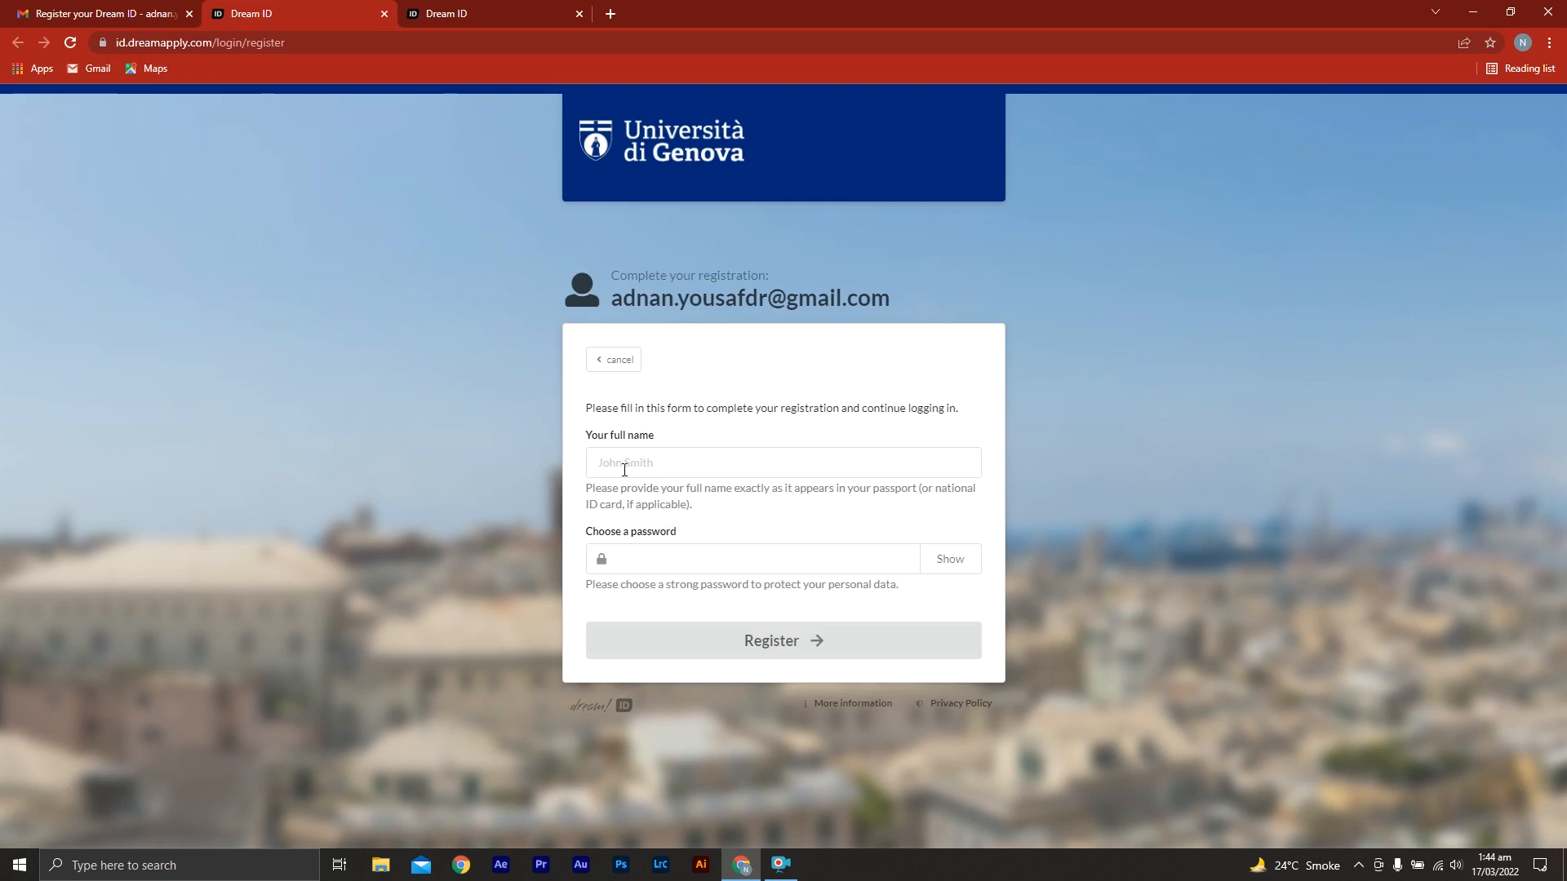
# Enter the applicant's full name, choose an account password and submit the Dream ID registration
pyautogui.click(655, 464)
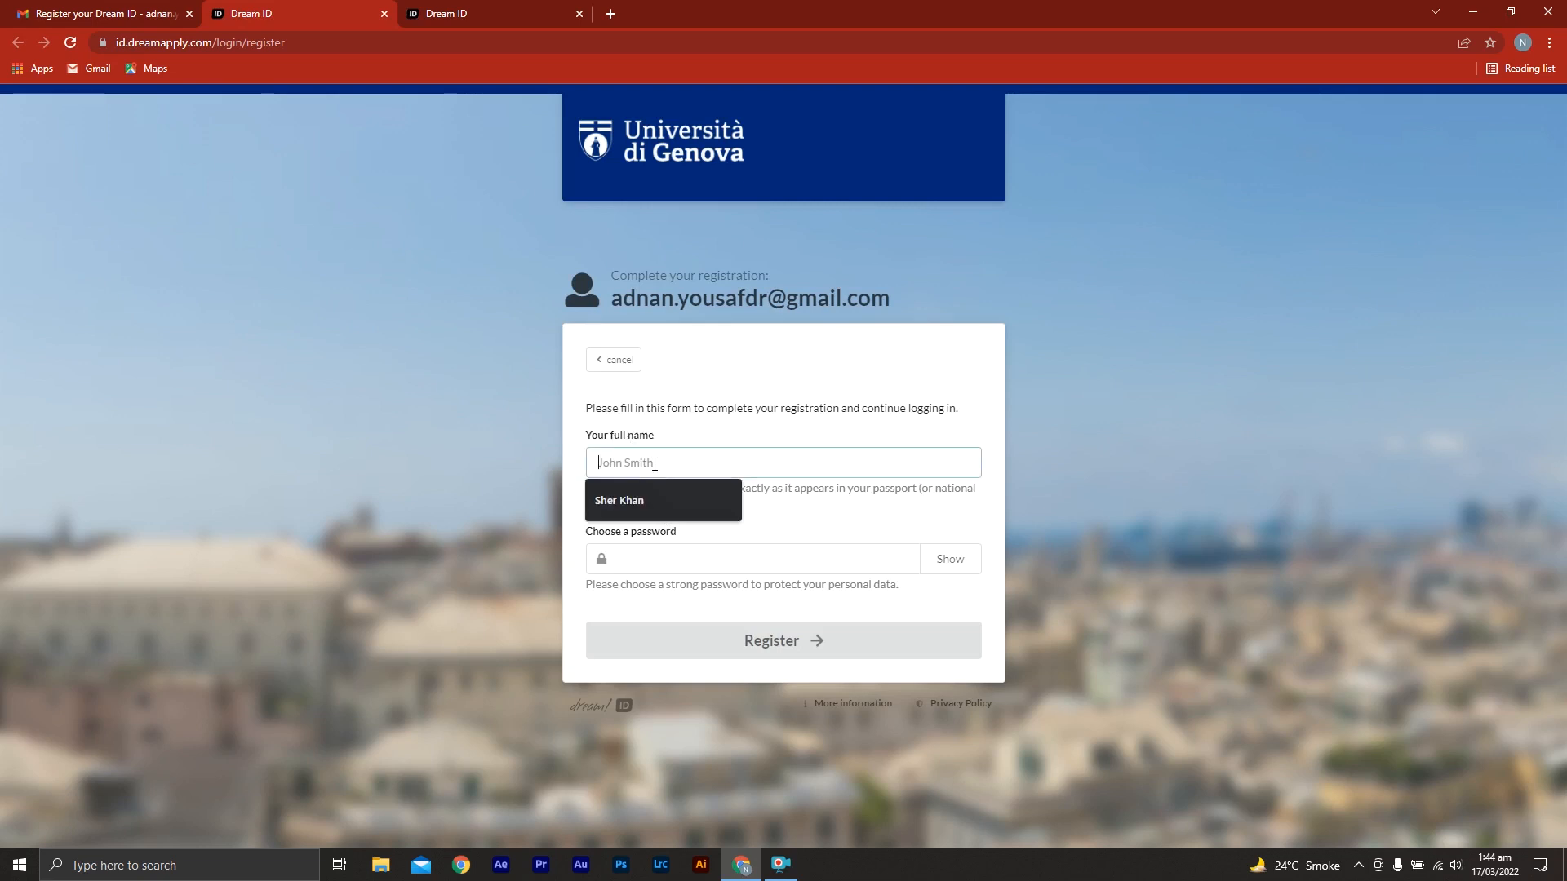
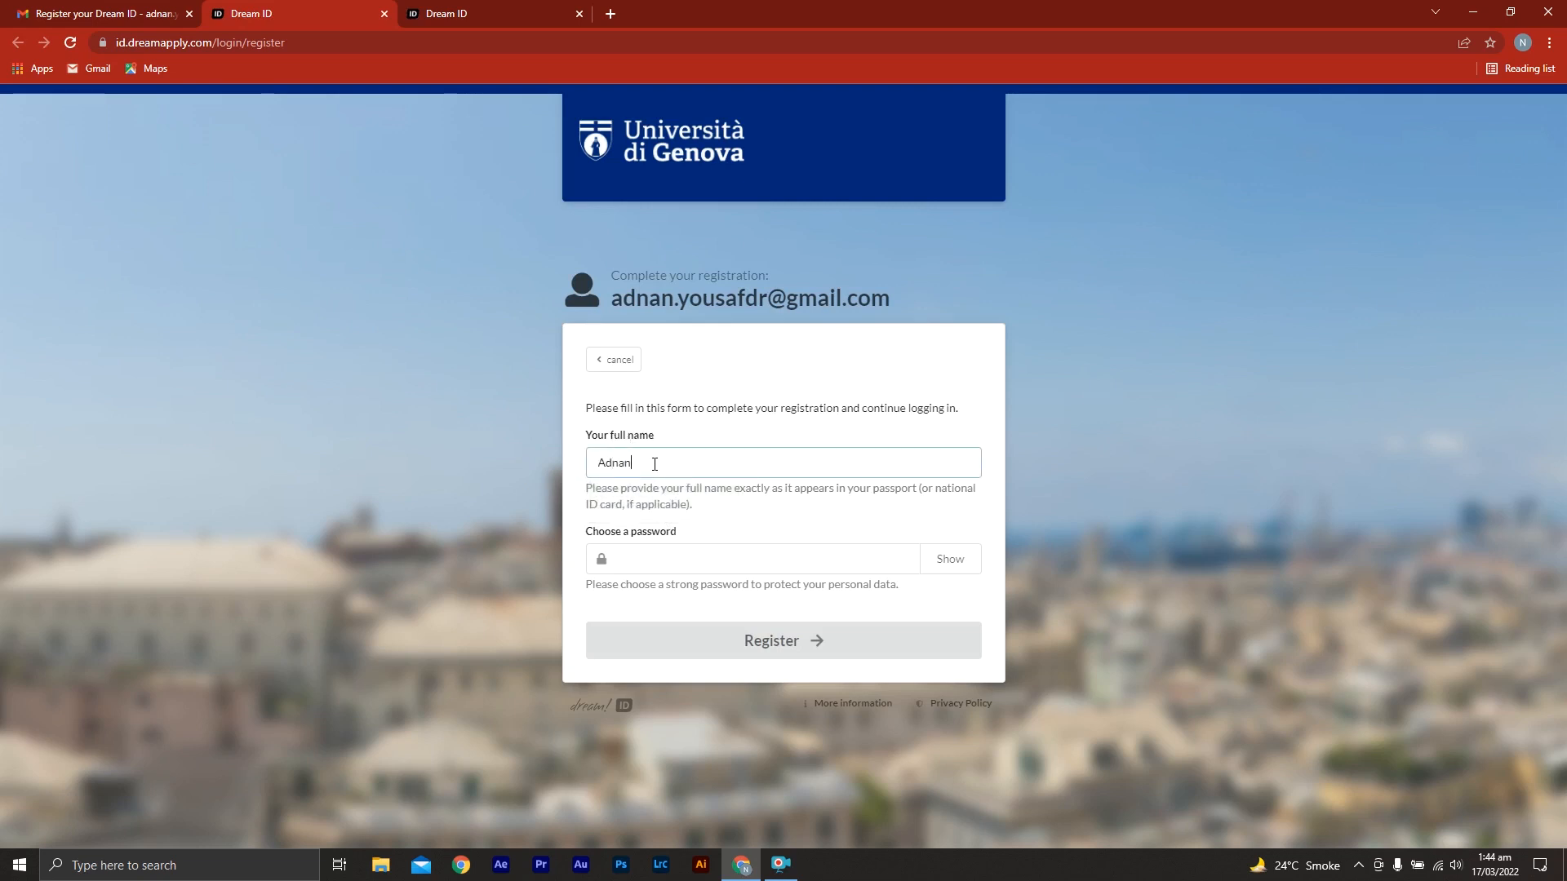
pyautogui.click(693, 562)
pyautogui.write('•••')
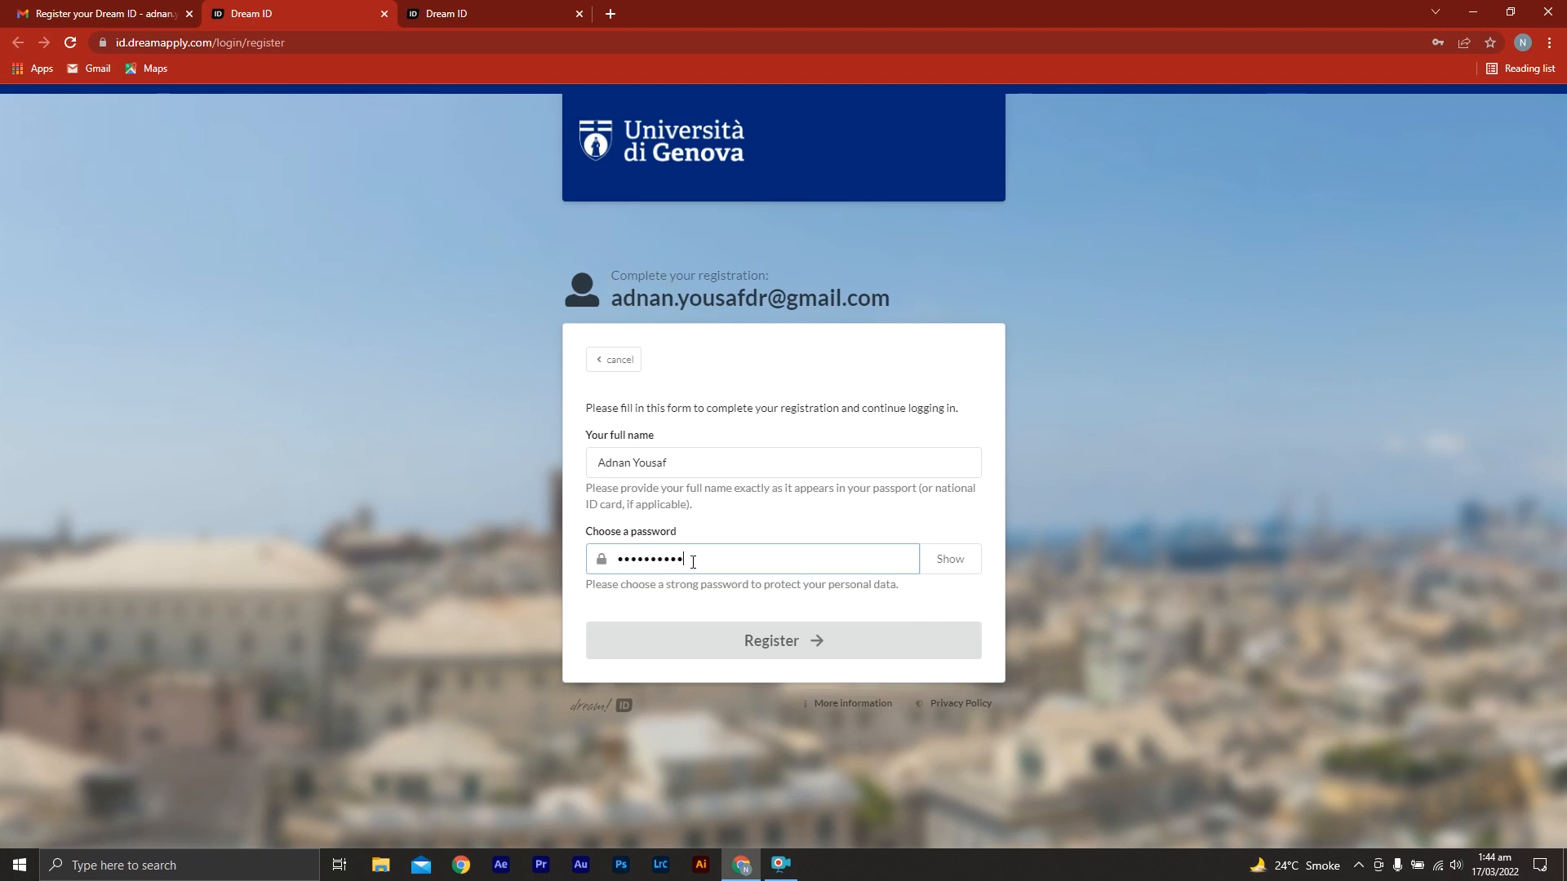
pyautogui.click(826, 649)
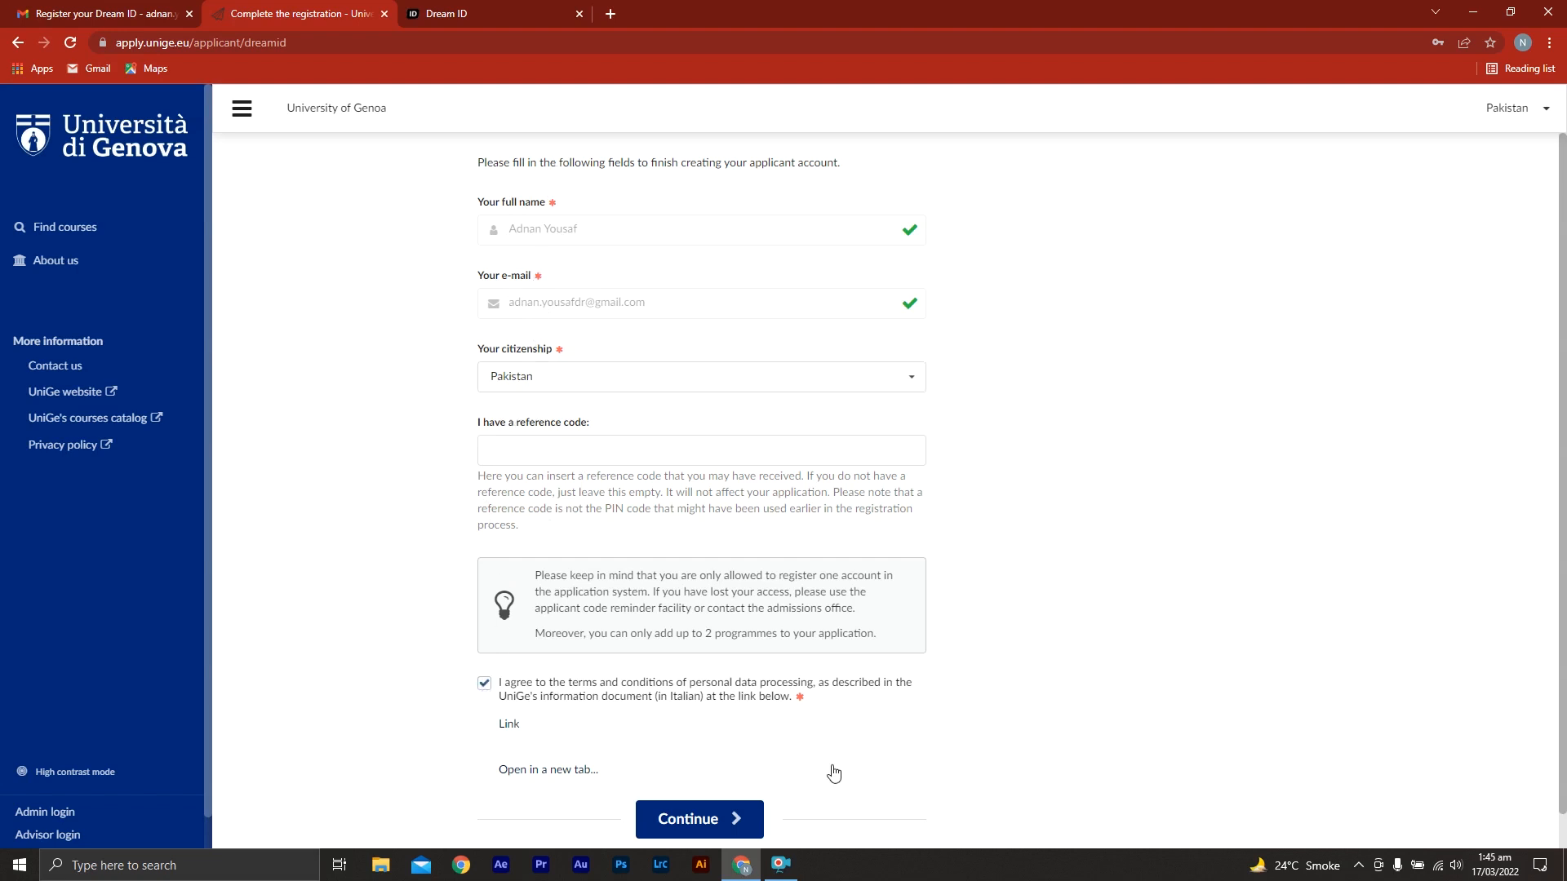
# Finish creating the applicant account, review the course limit under Priorities, and advance the application to the Profile page
pyautogui.click(715, 819)
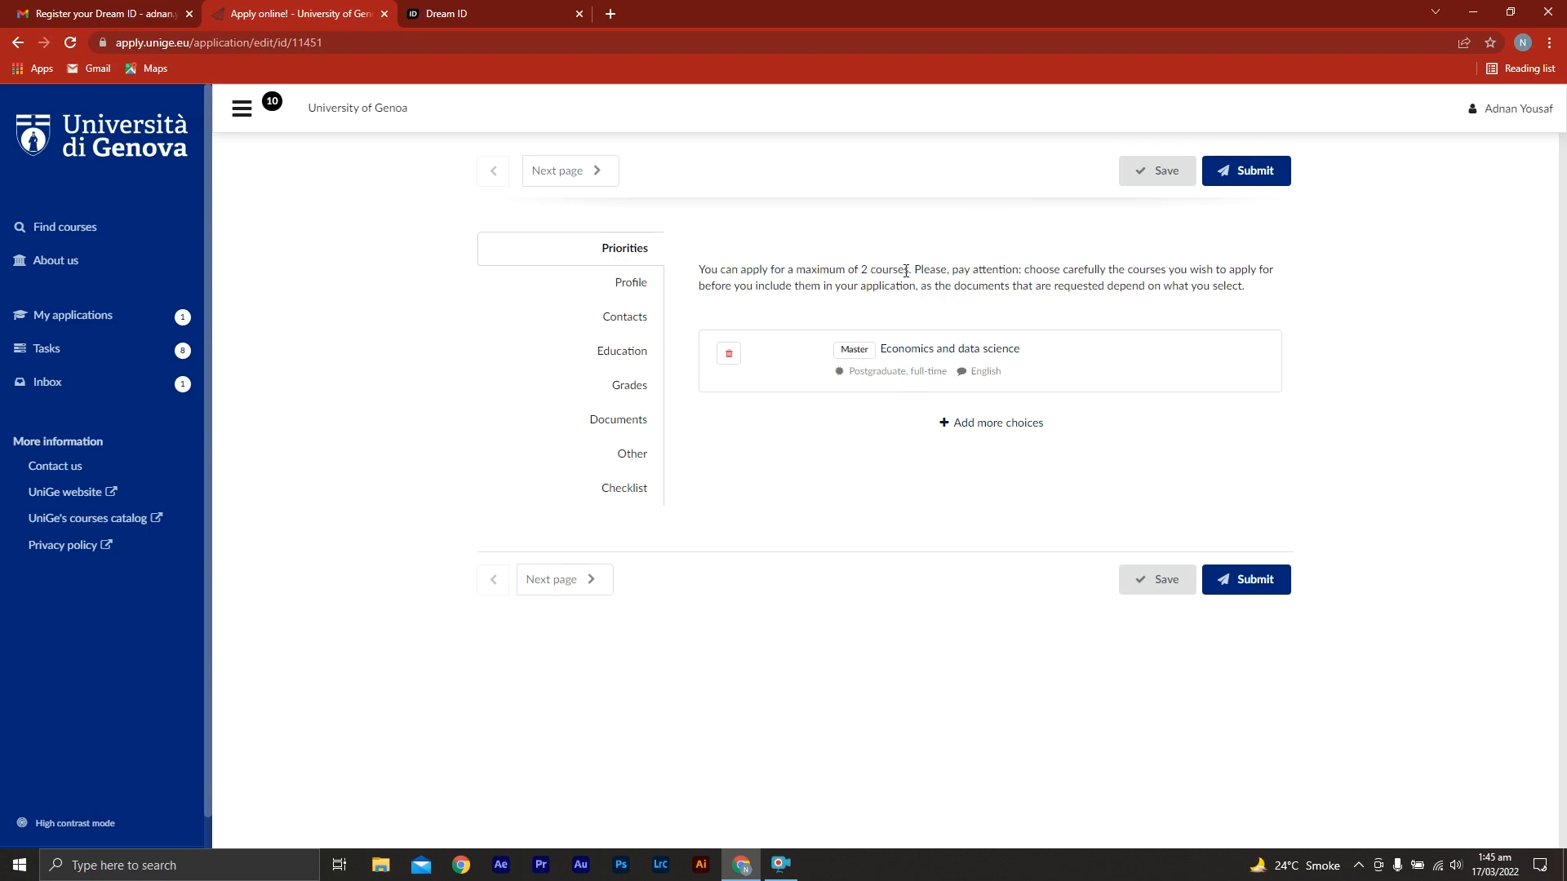
pyautogui.moveTo(905, 271); pyautogui.dragTo(854, 271)
pyautogui.click(865, 408)
pyautogui.click(586, 181)
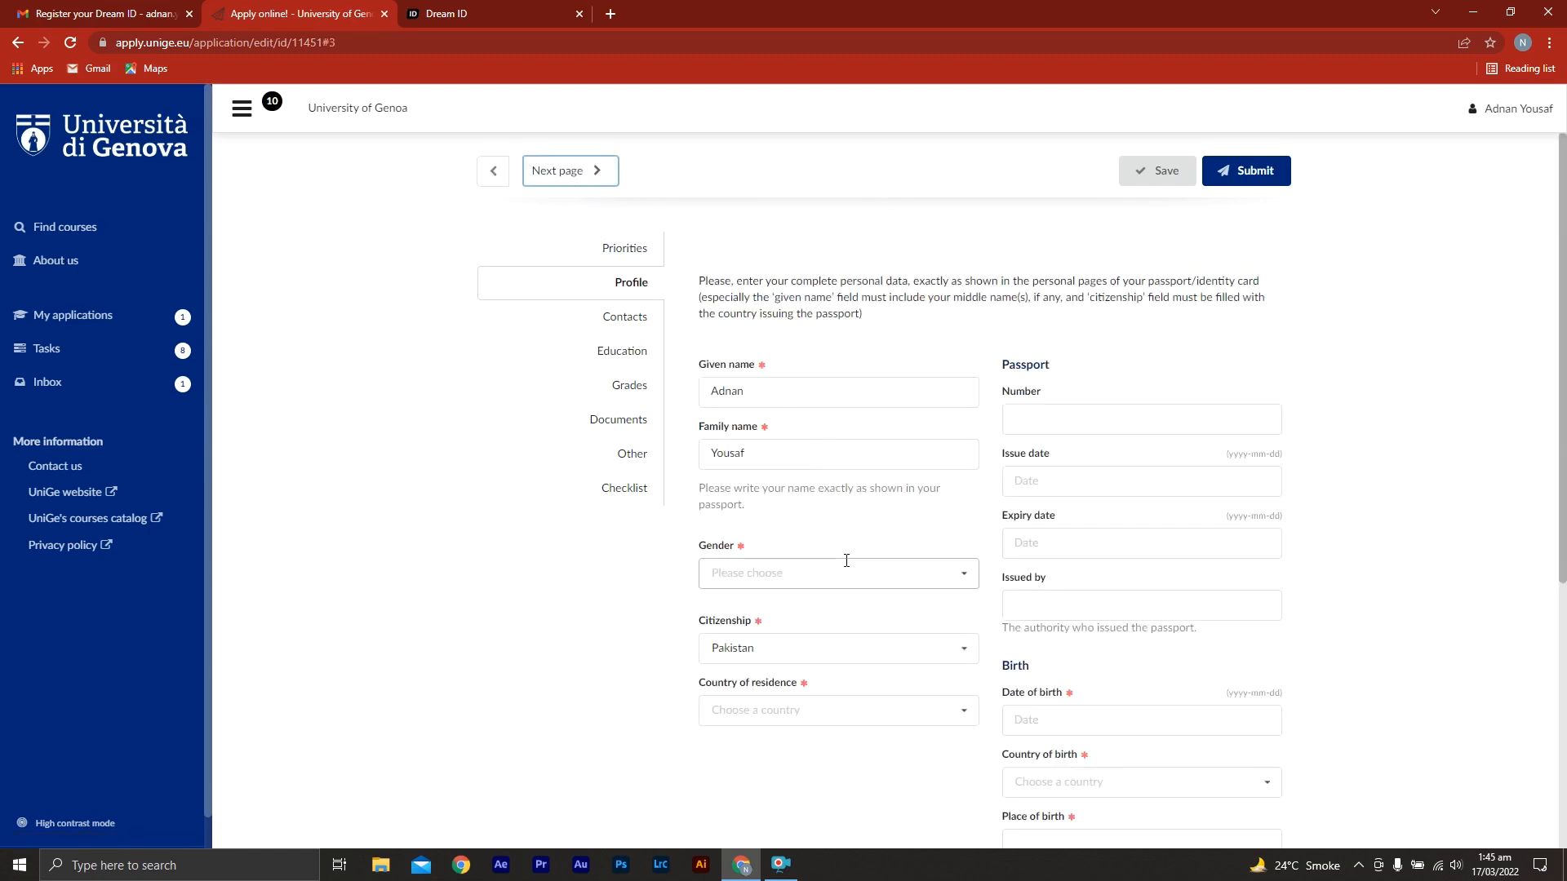
# Set the gender to male and the country of residence to Pakistan in the applicant's profile
pyautogui.middleClick(627, 596)
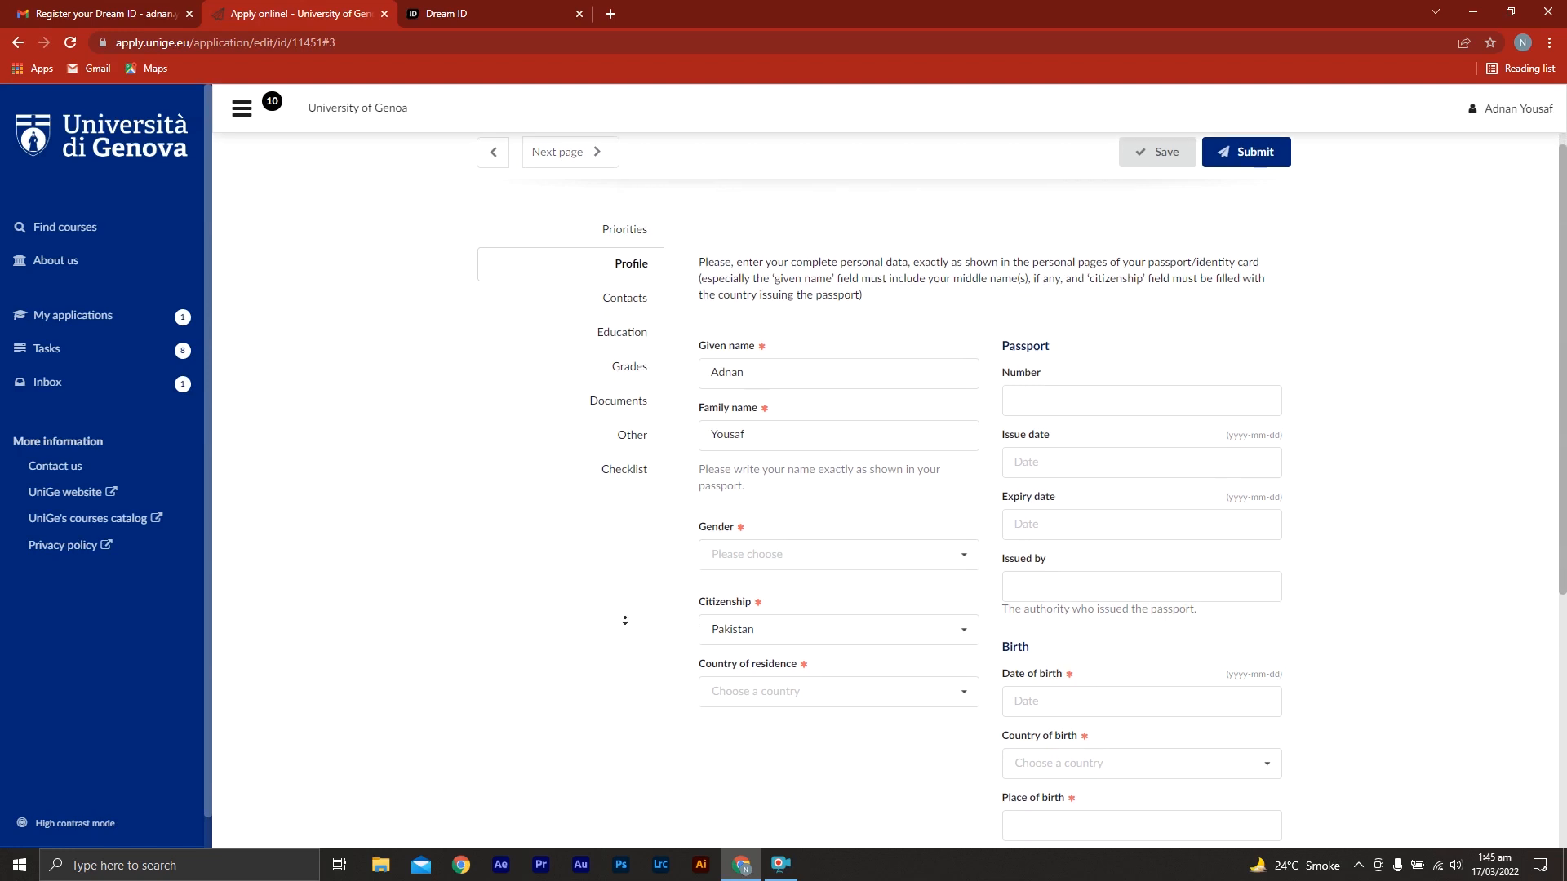
pyautogui.middleClick(627, 627)
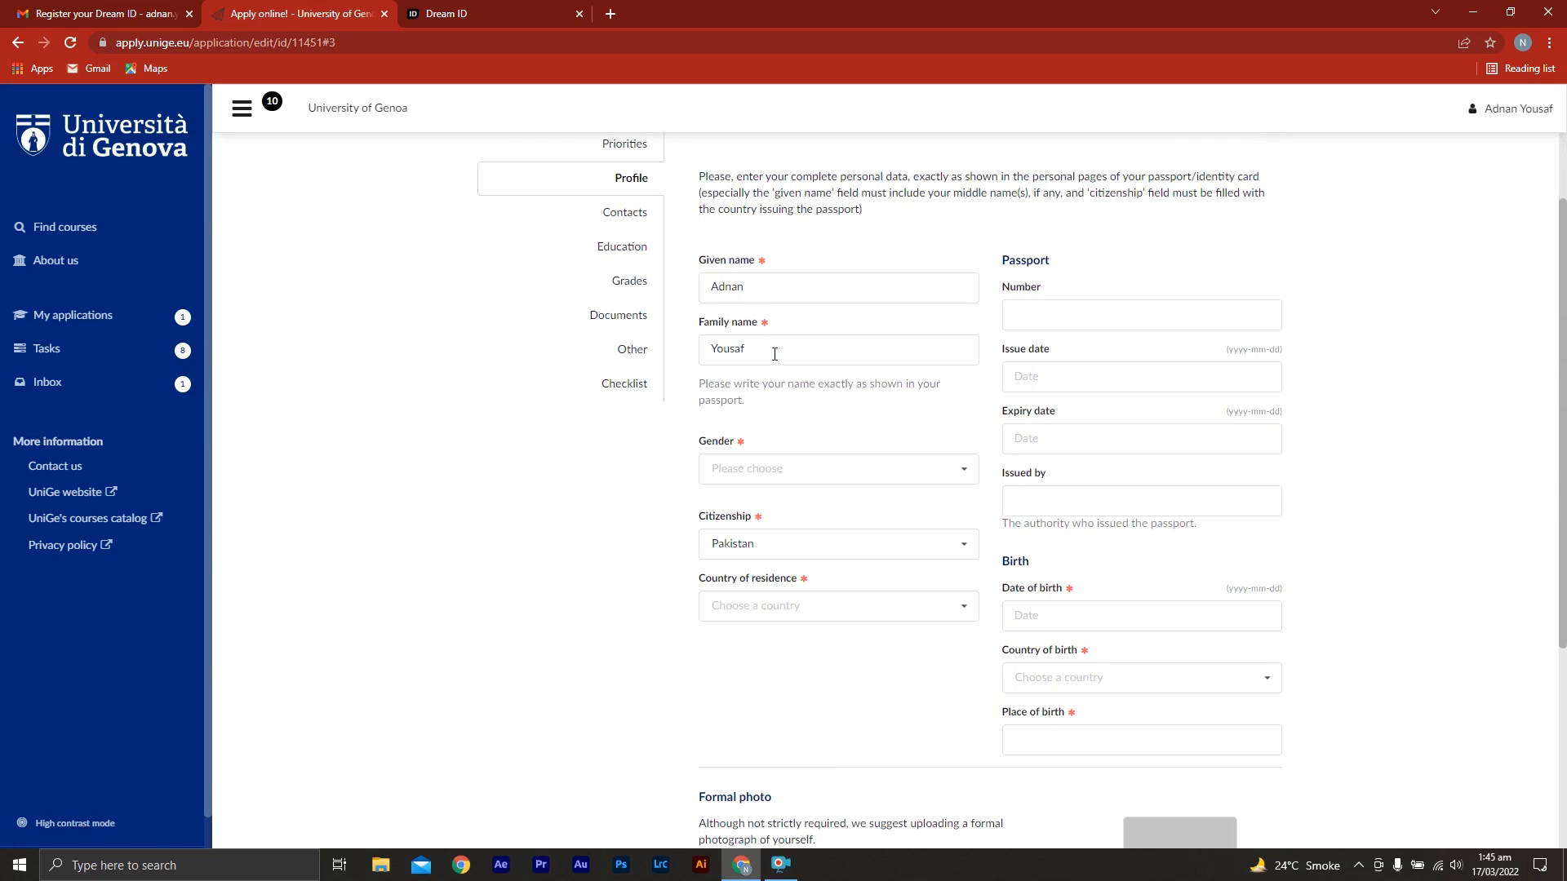
pyautogui.click(912, 472)
pyautogui.click(889, 508)
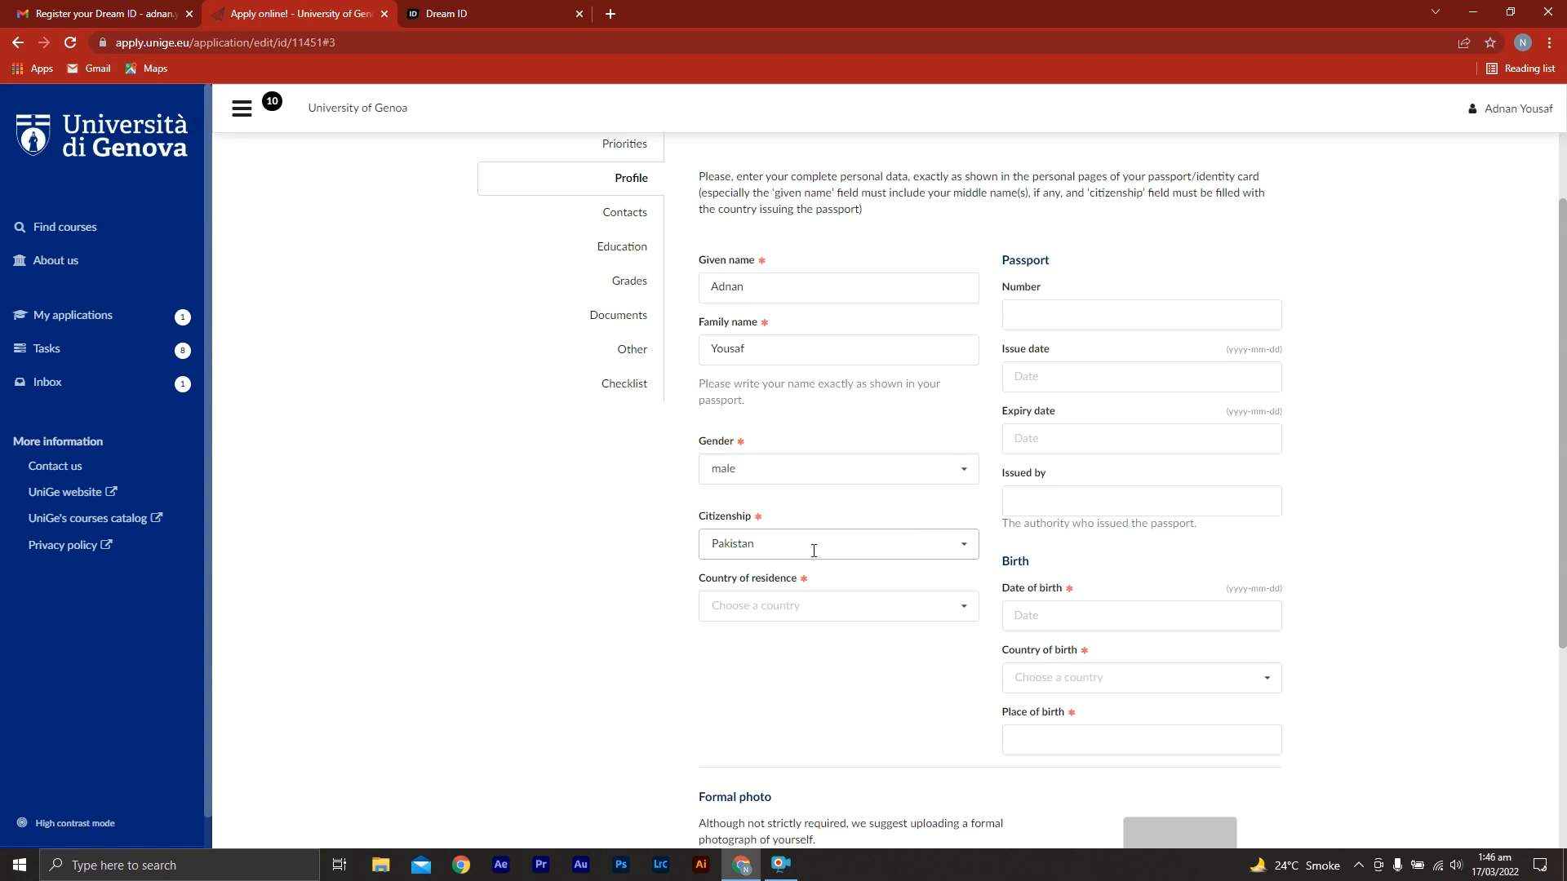
pyautogui.click(886, 602)
pyautogui.write('pak')
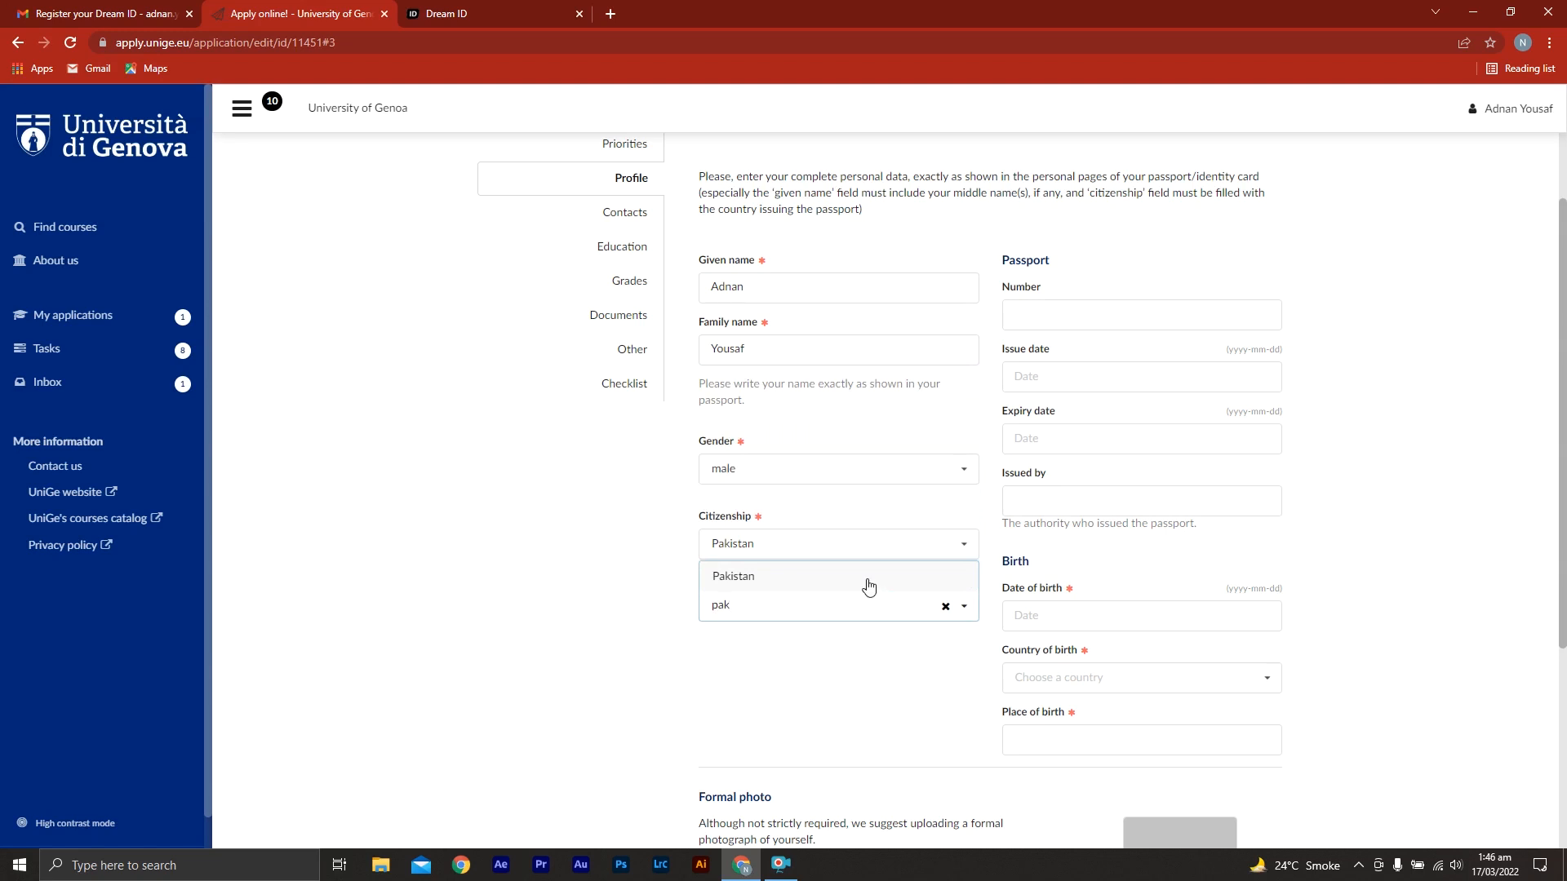
pyautogui.click(867, 580)
# Enter the applicant's passport number and set the passport's issue date to 2020-01-02
pyautogui.click(1108, 314)
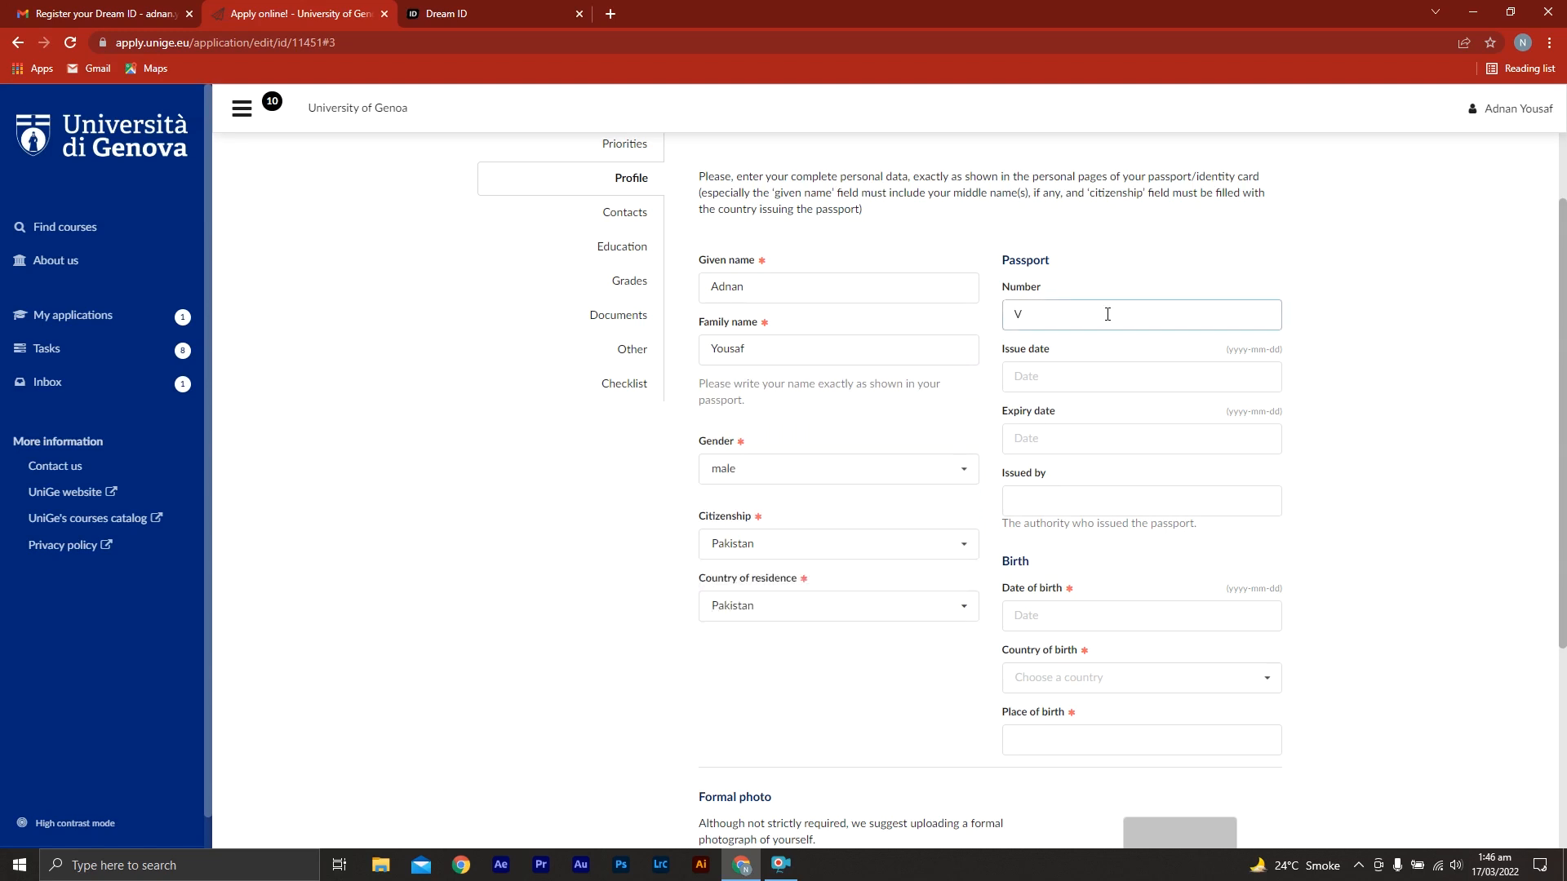
pyautogui.click(1046, 376)
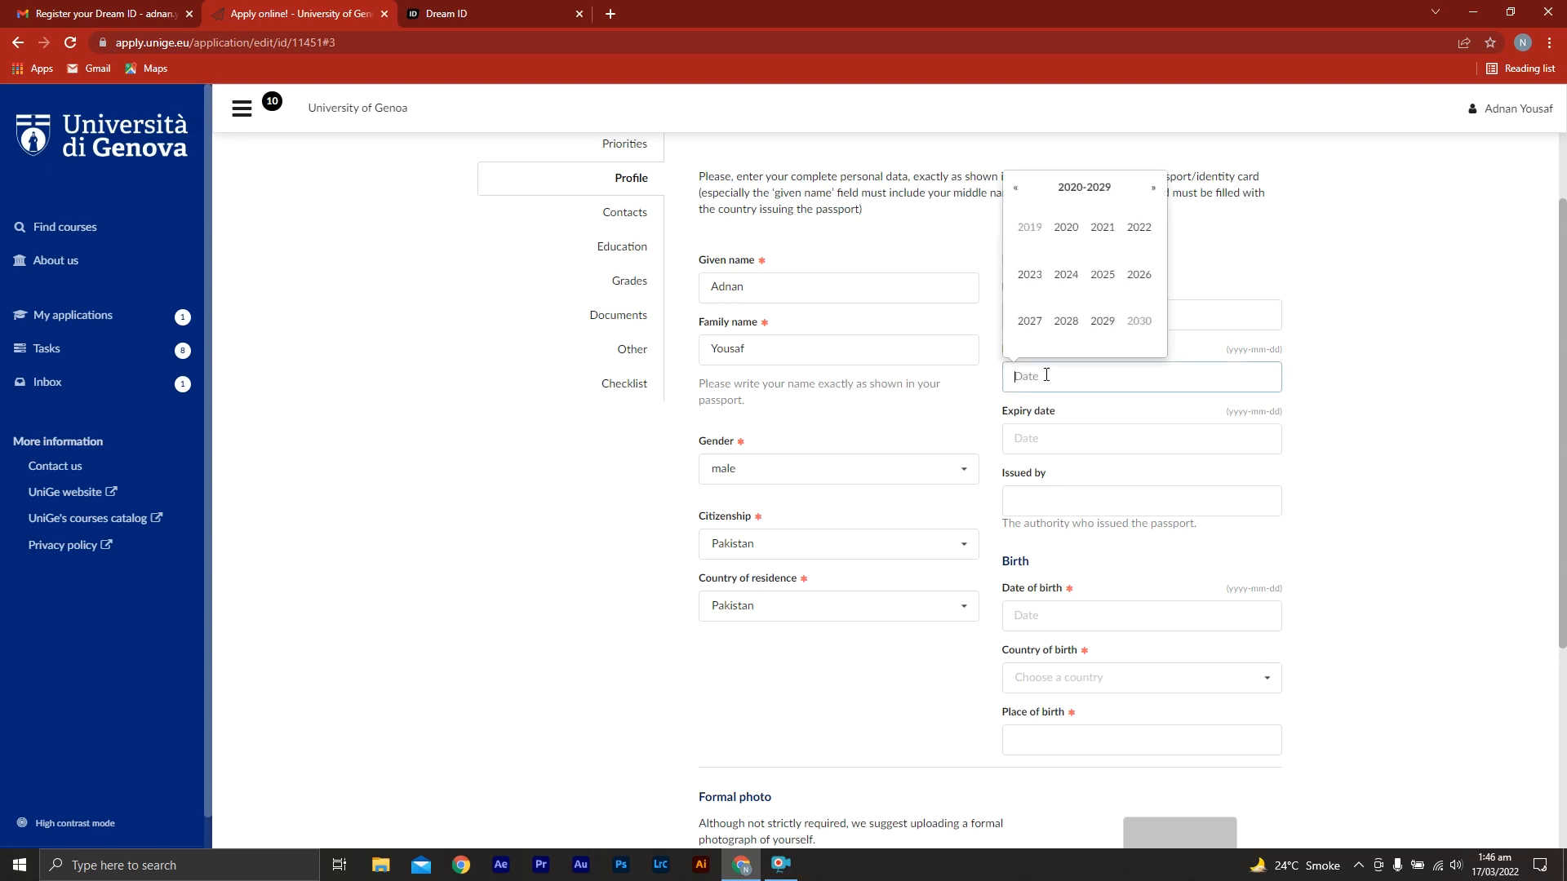
pyautogui.click(1077, 235)
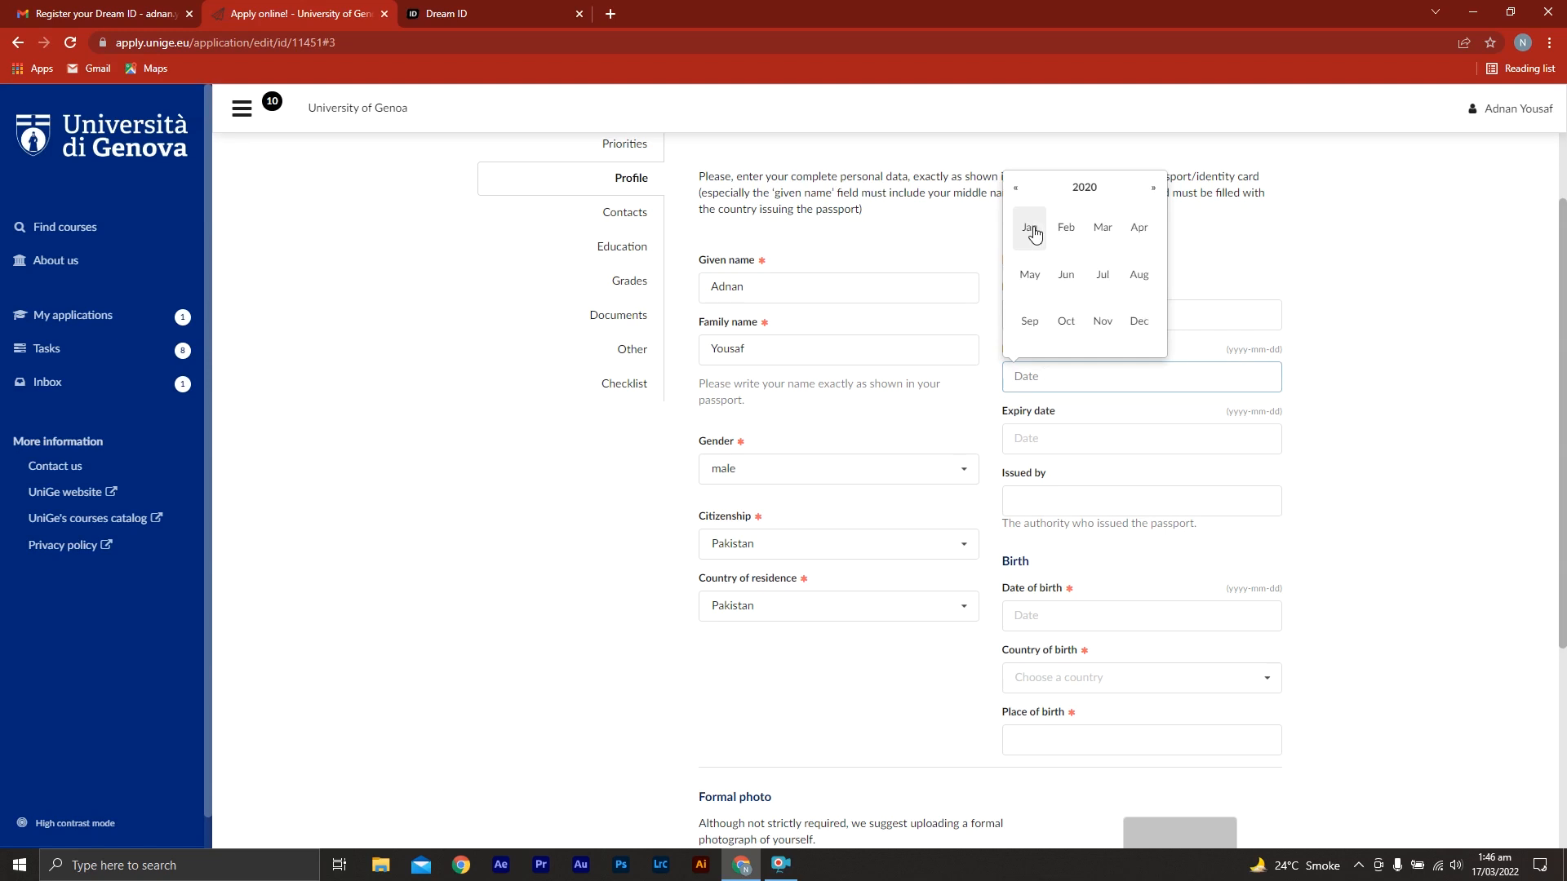
pyautogui.click(1031, 229)
pyautogui.click(1094, 214)
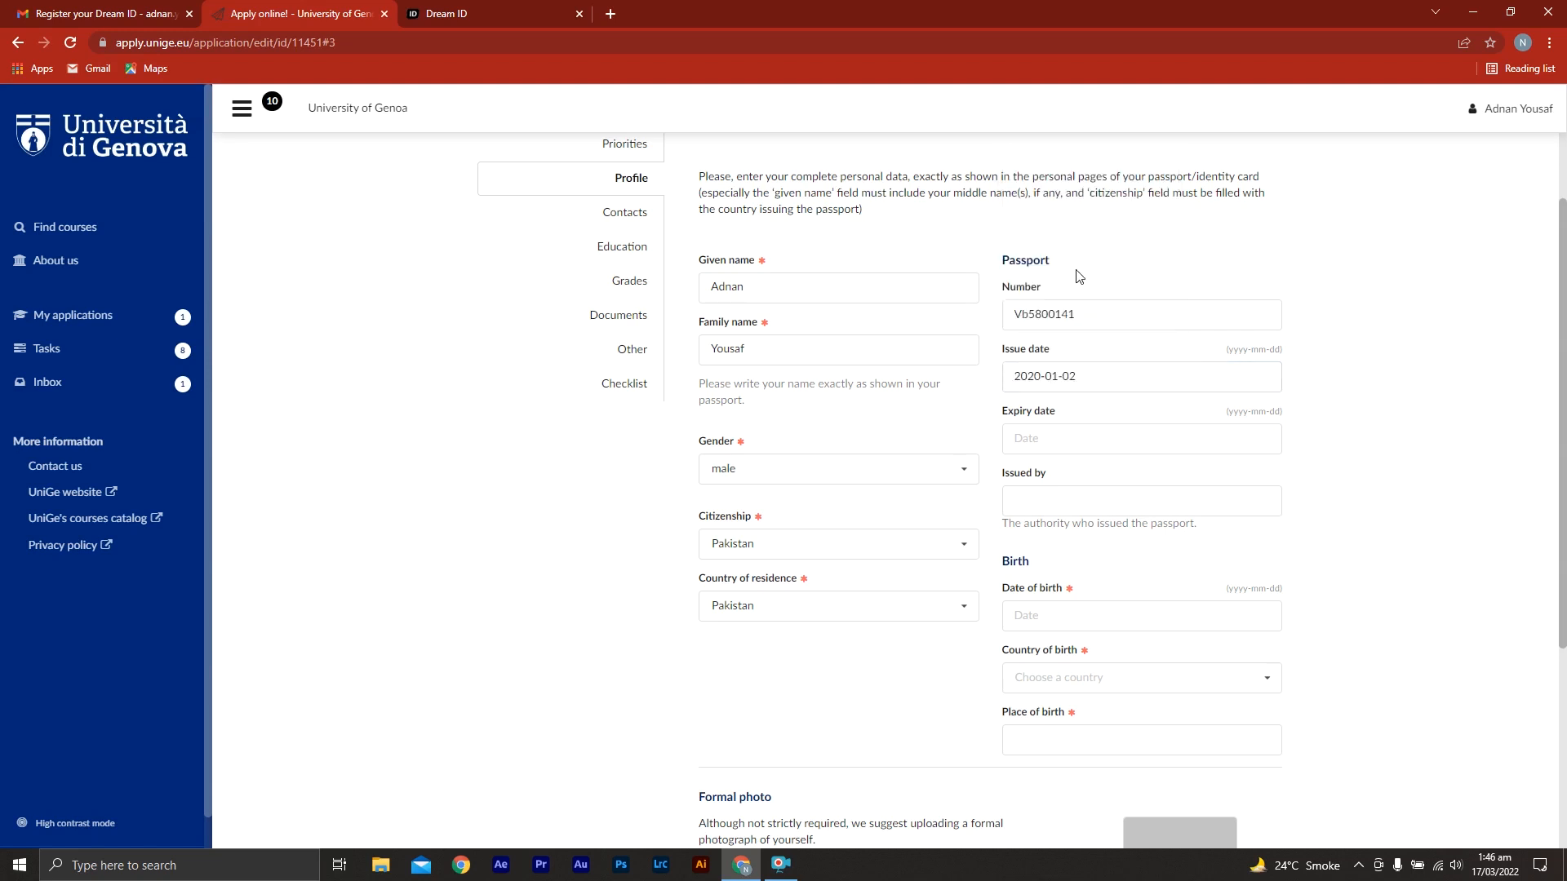
# Set the passport's expiry date to 2025-01-02 and the issuing authority to "Govt. of Pakistan"
pyautogui.click(1059, 436)
pyautogui.click(1104, 346)
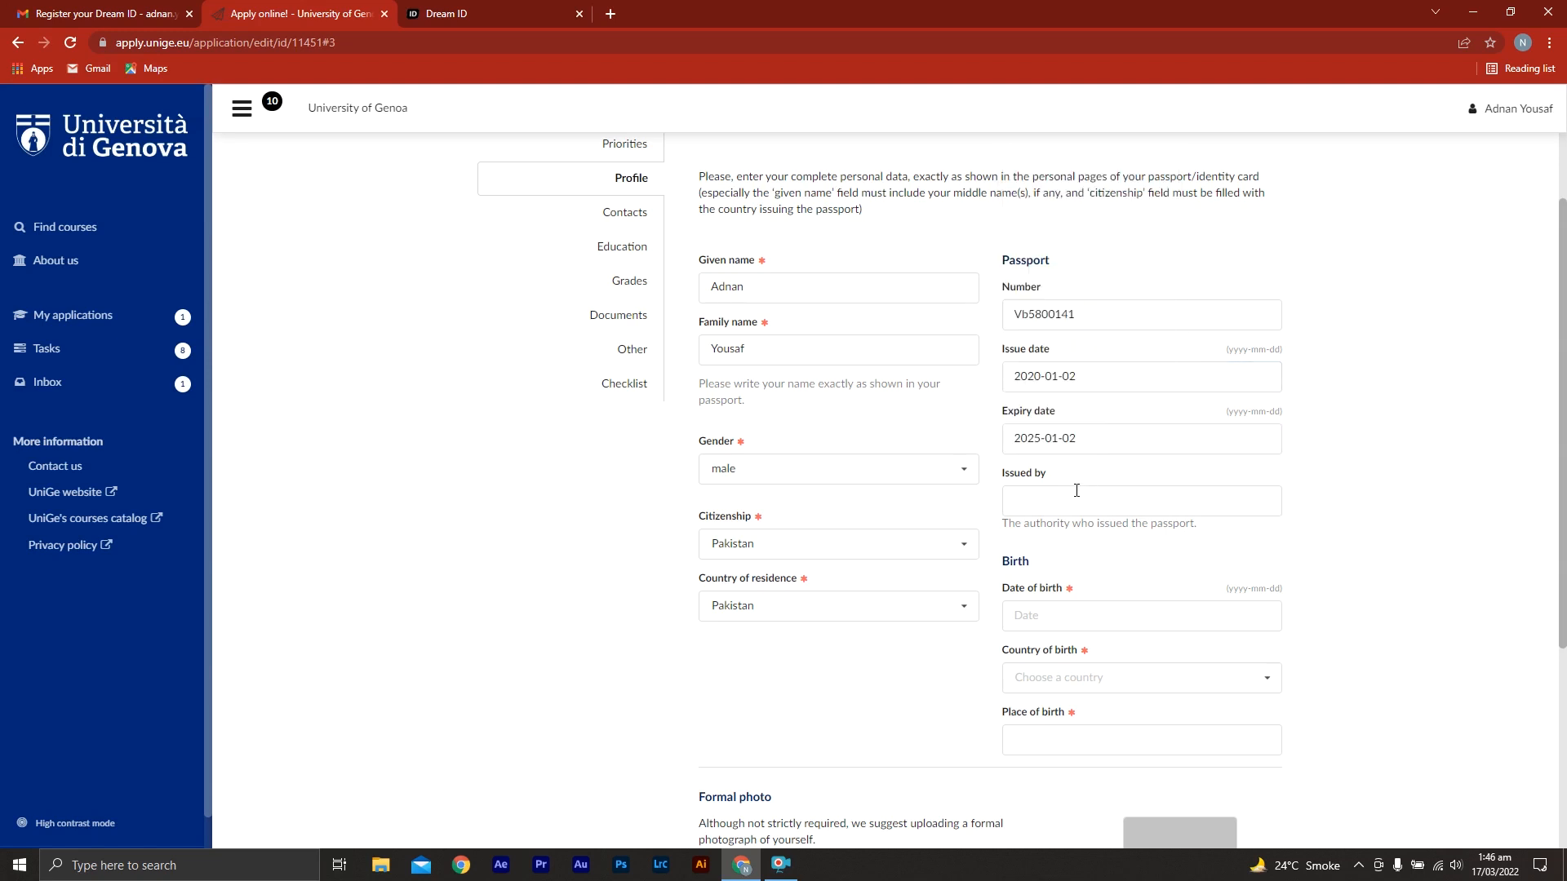
pyautogui.click(1075, 497)
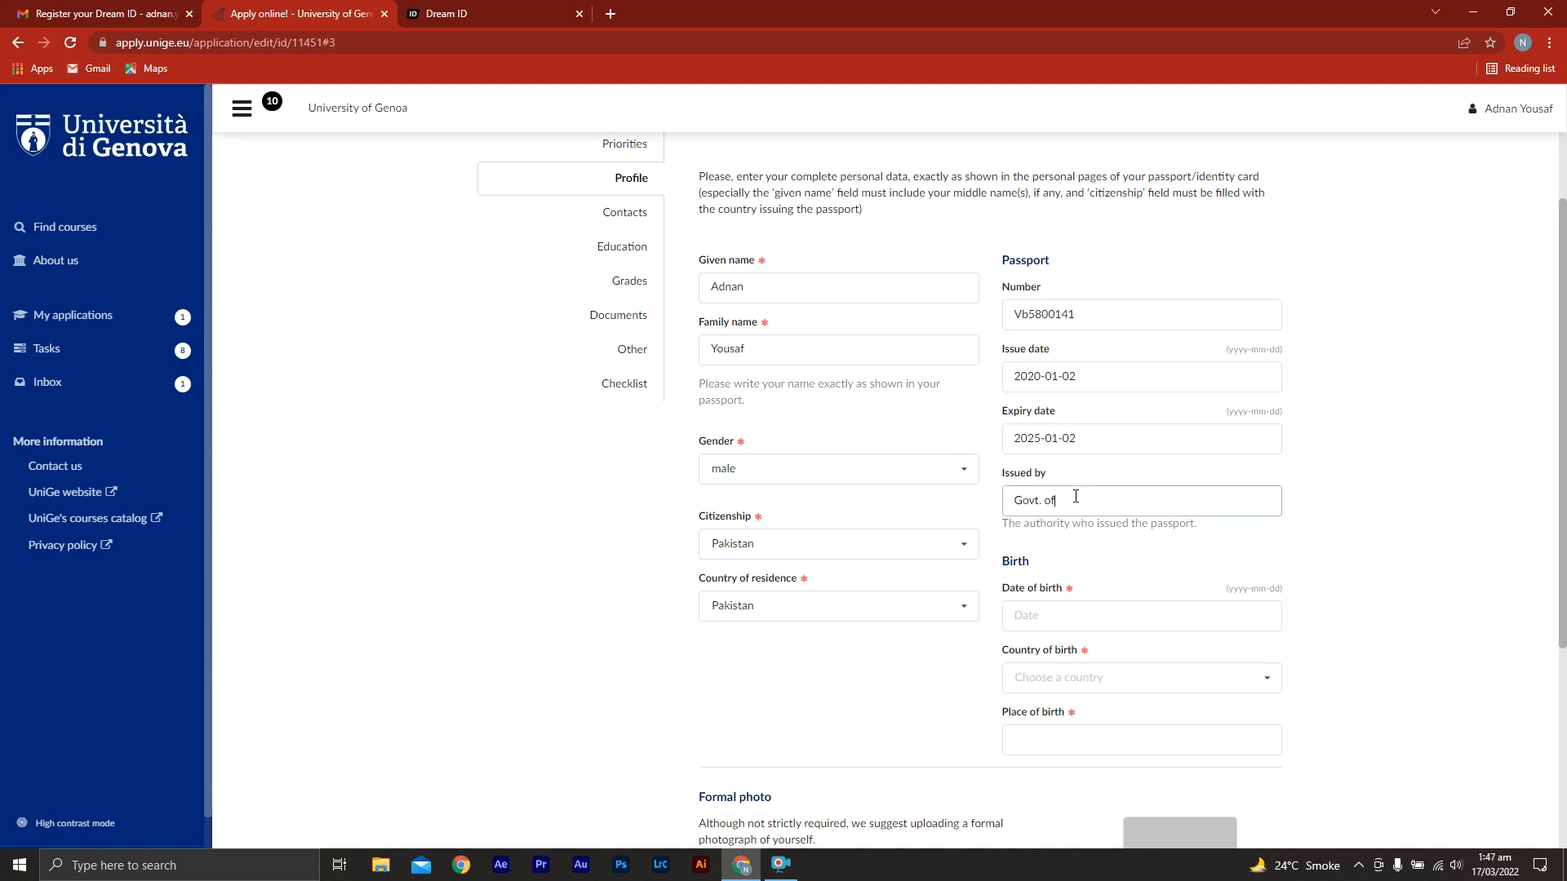
# Fill in the applicant's birth details: the date of birth, Pakistan as the country and Karachi as the place
pyautogui.click(1066, 619)
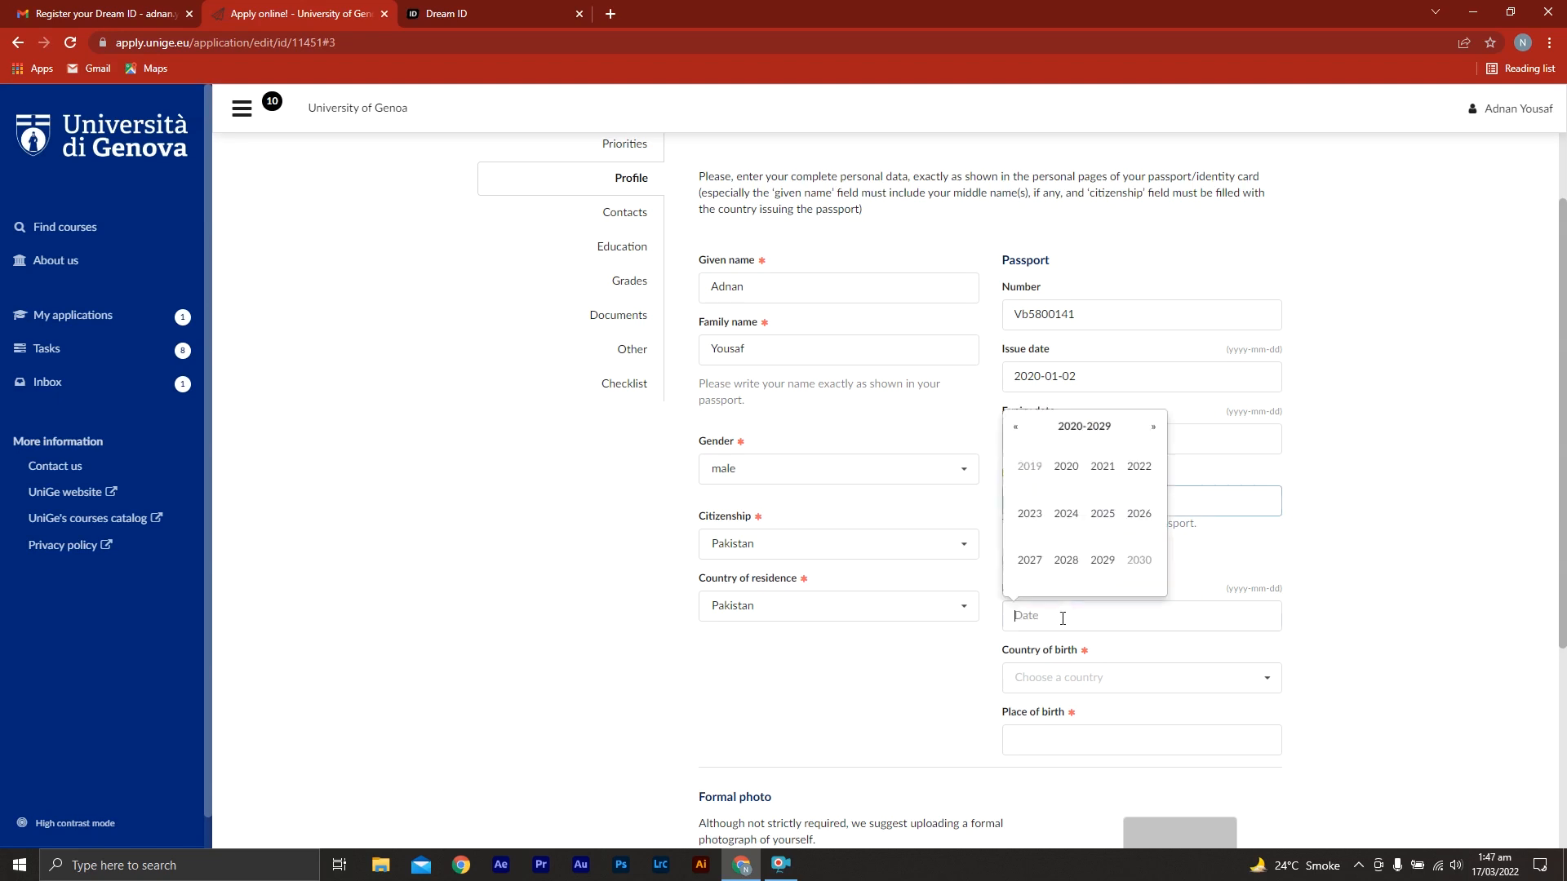
pyautogui.click(1017, 431)
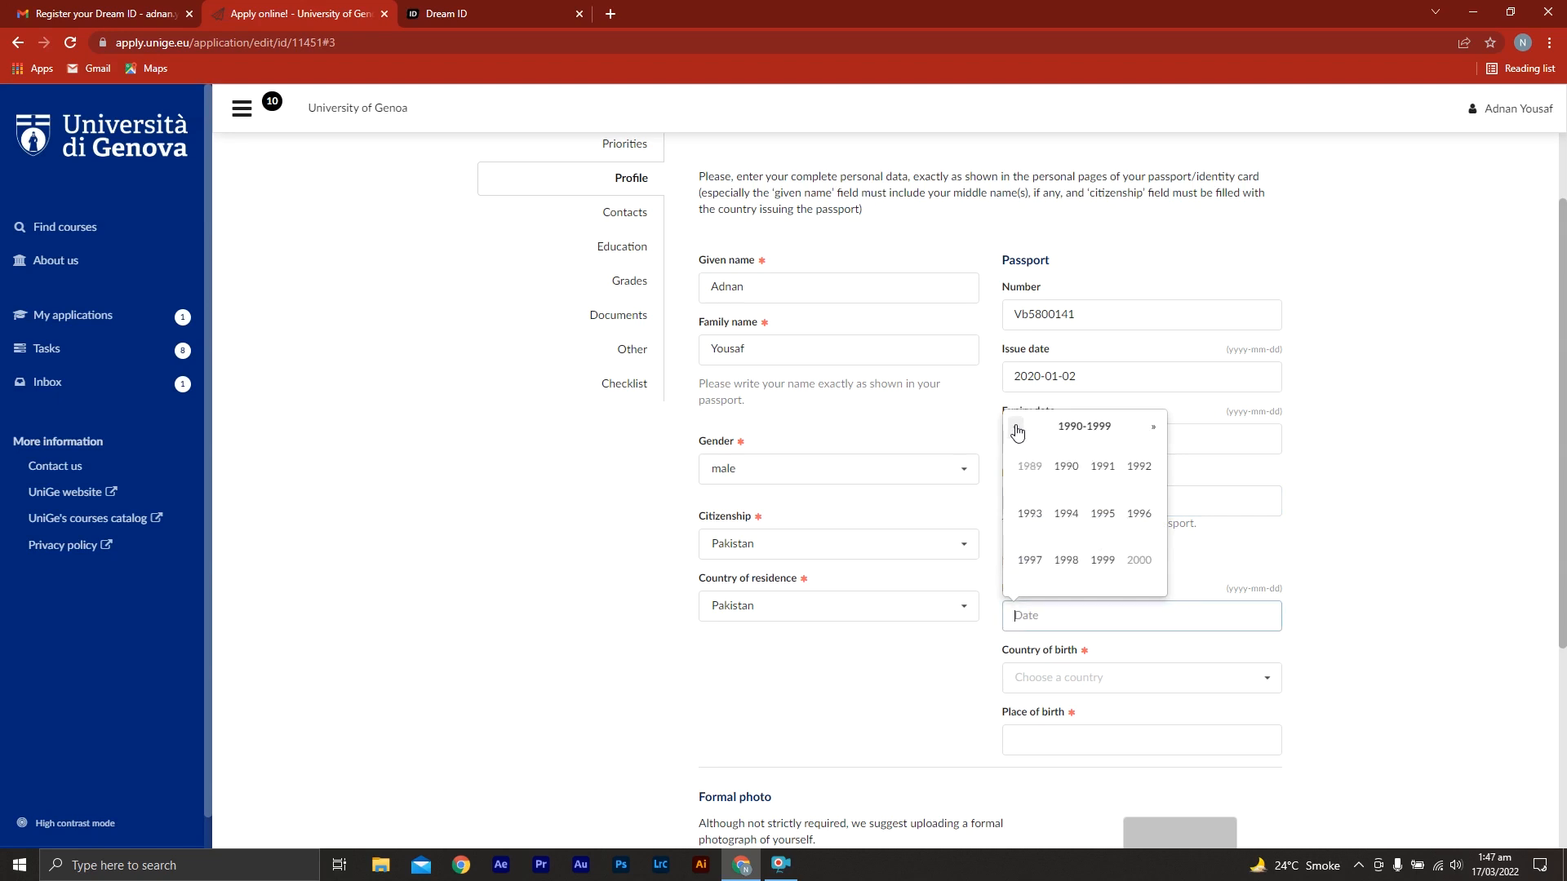
pyautogui.click(1066, 466)
pyautogui.click(1185, 684)
pyautogui.write('pak')
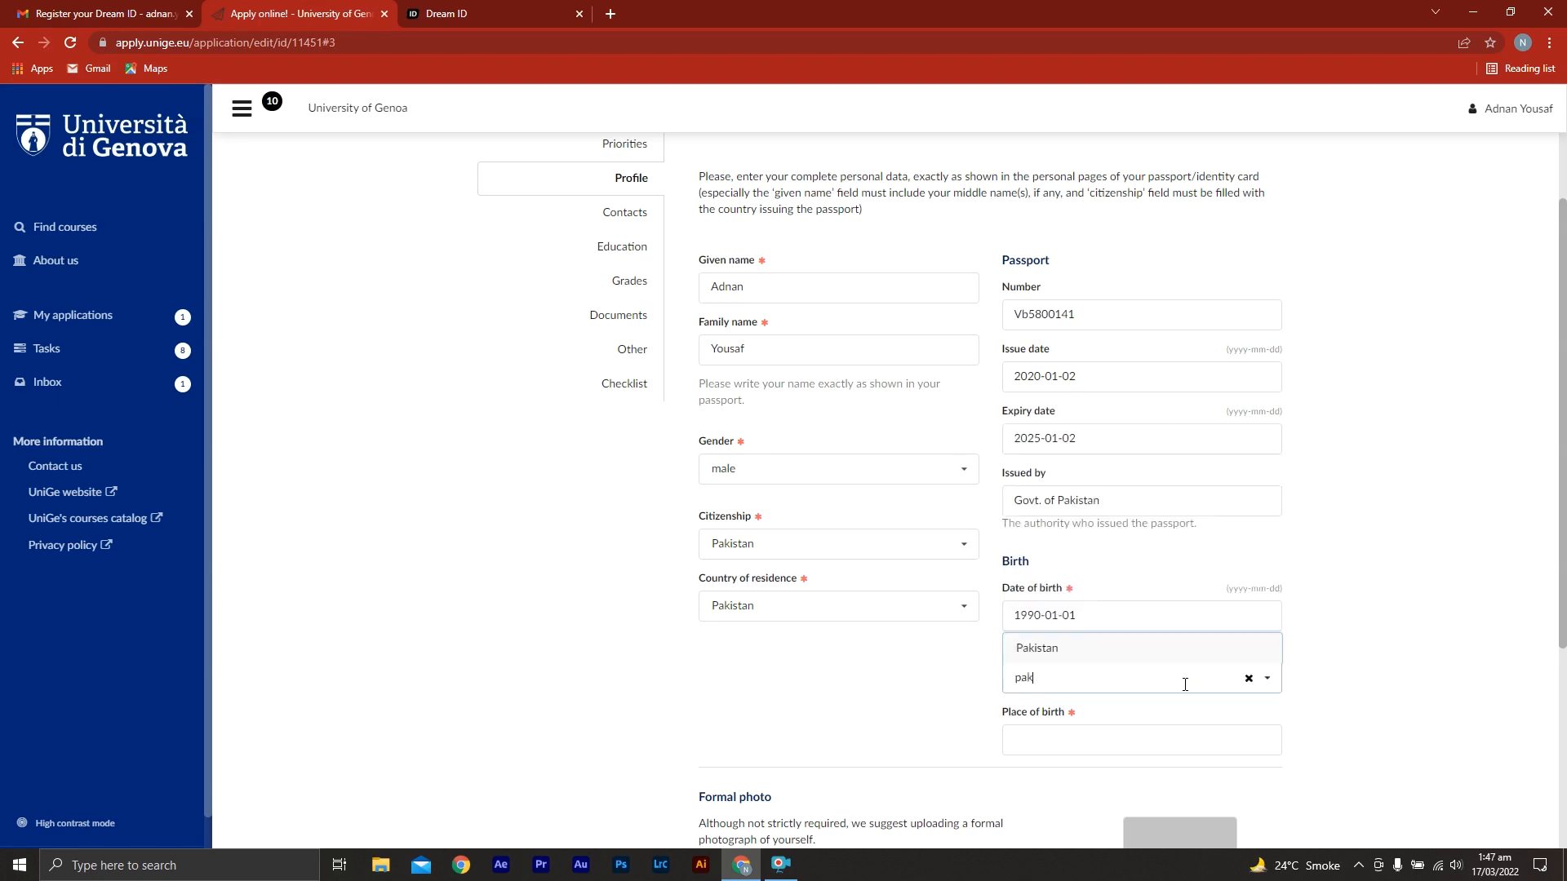
pyautogui.press('Return')
pyautogui.click(1135, 738)
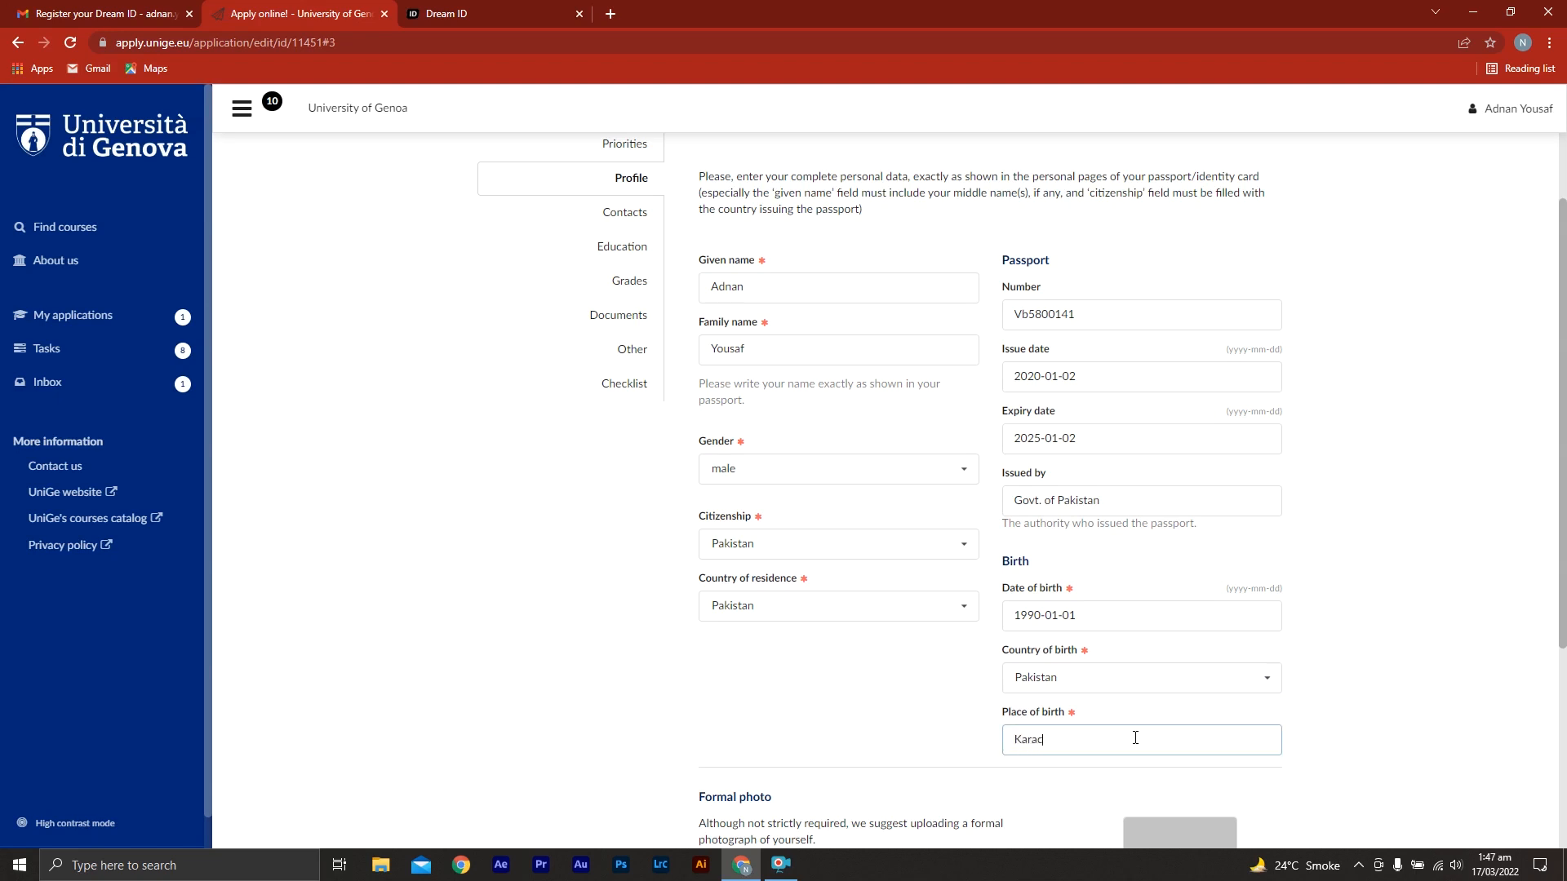
# Upload "GB STARS SAMPLE" from the Desktop as the formal photo and advance the application to the Contacts page
pyautogui.middleClick(1361, 741)
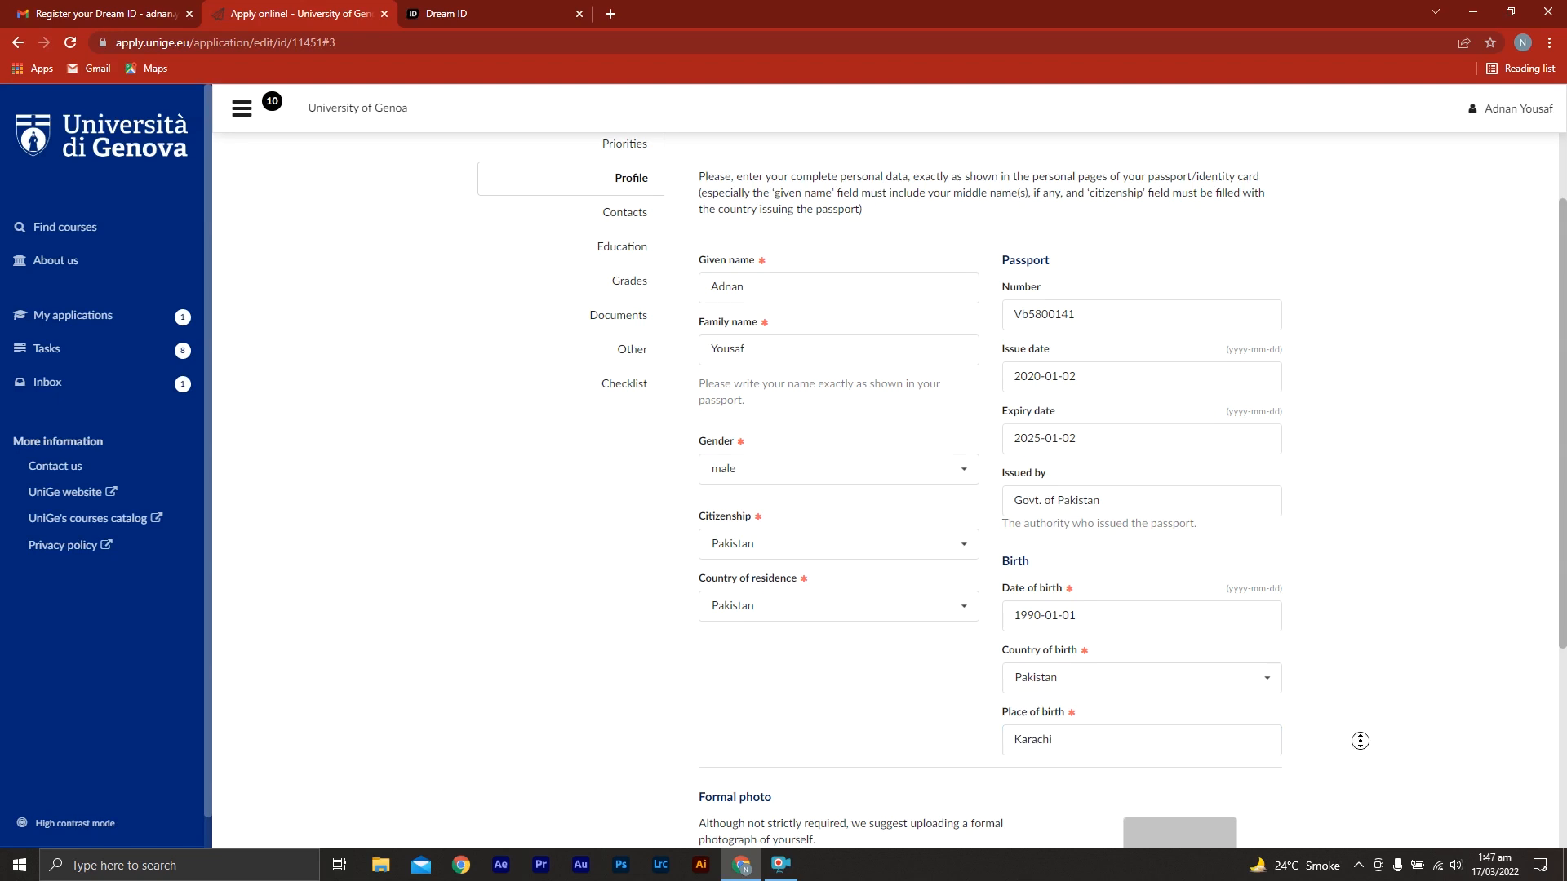
pyautogui.middleClick(1352, 778)
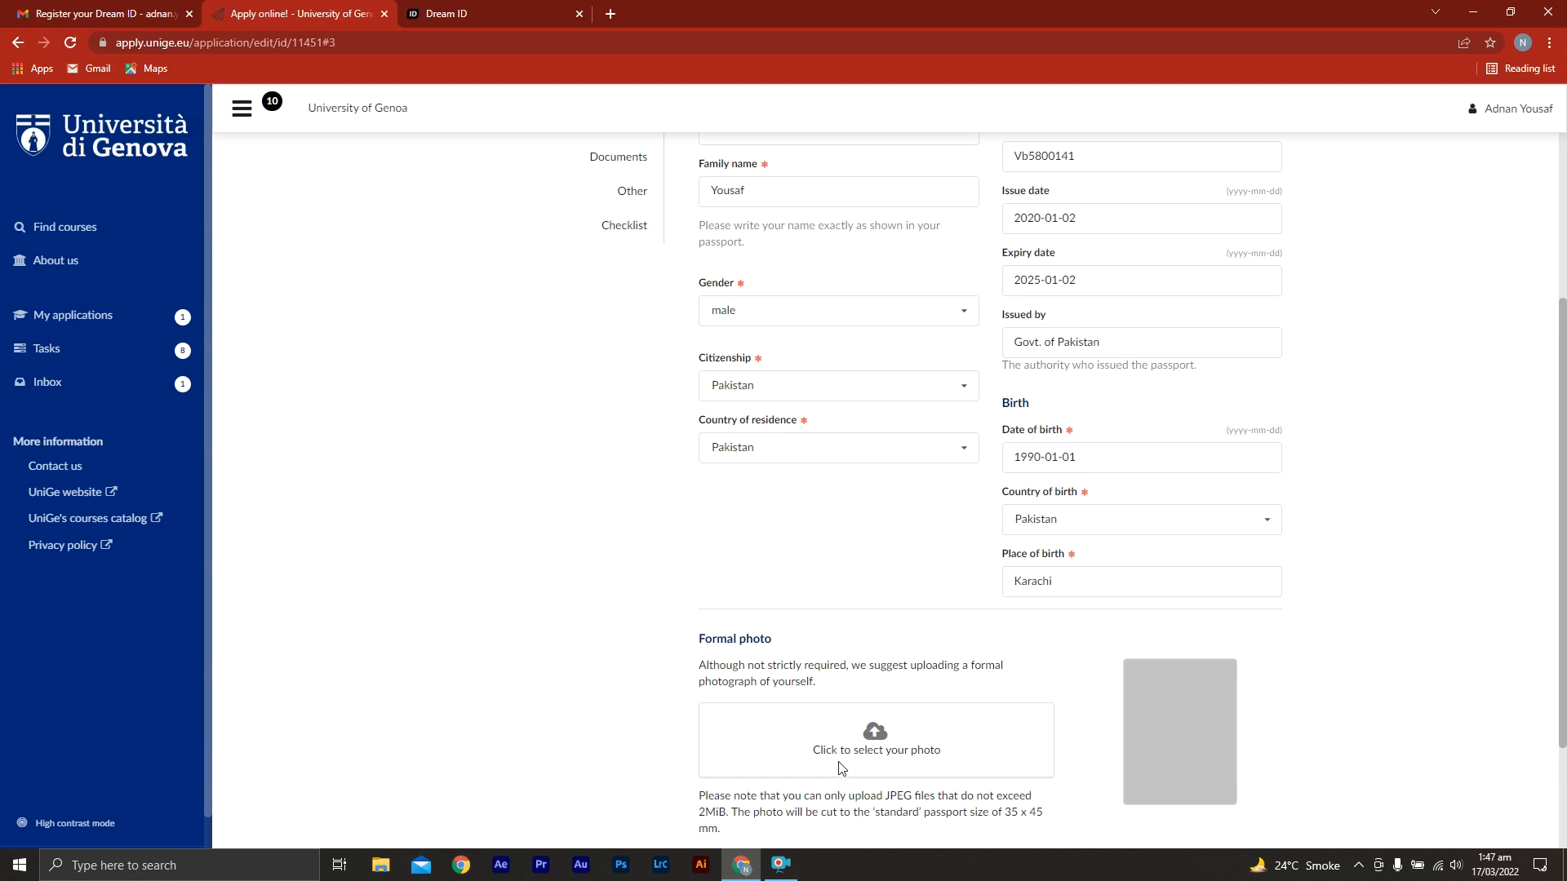
pyautogui.click(879, 751)
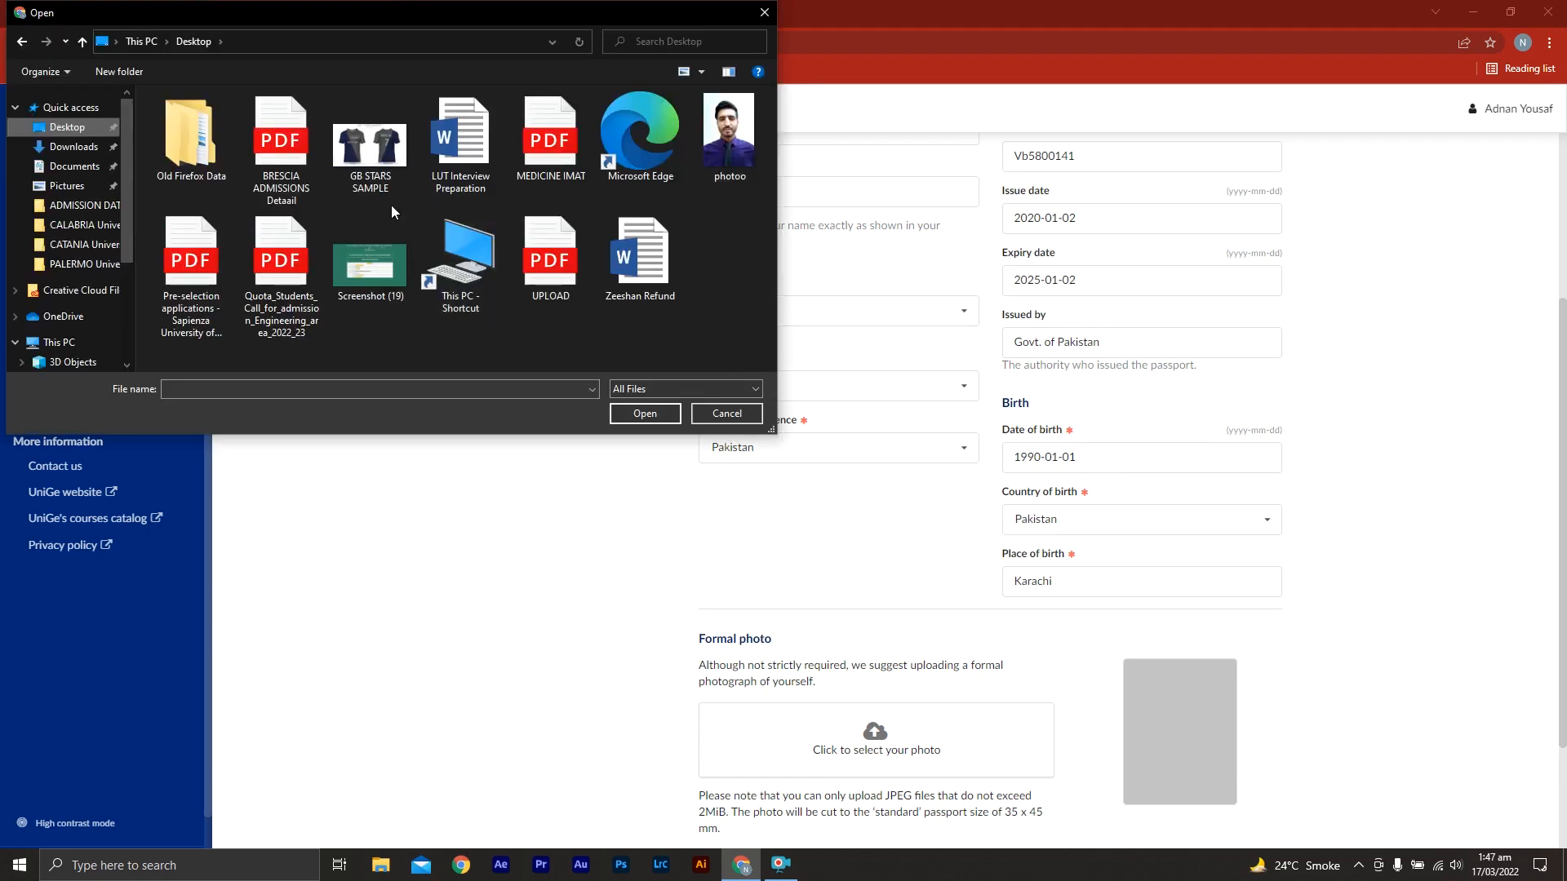
pyautogui.doubleClick(380, 165)
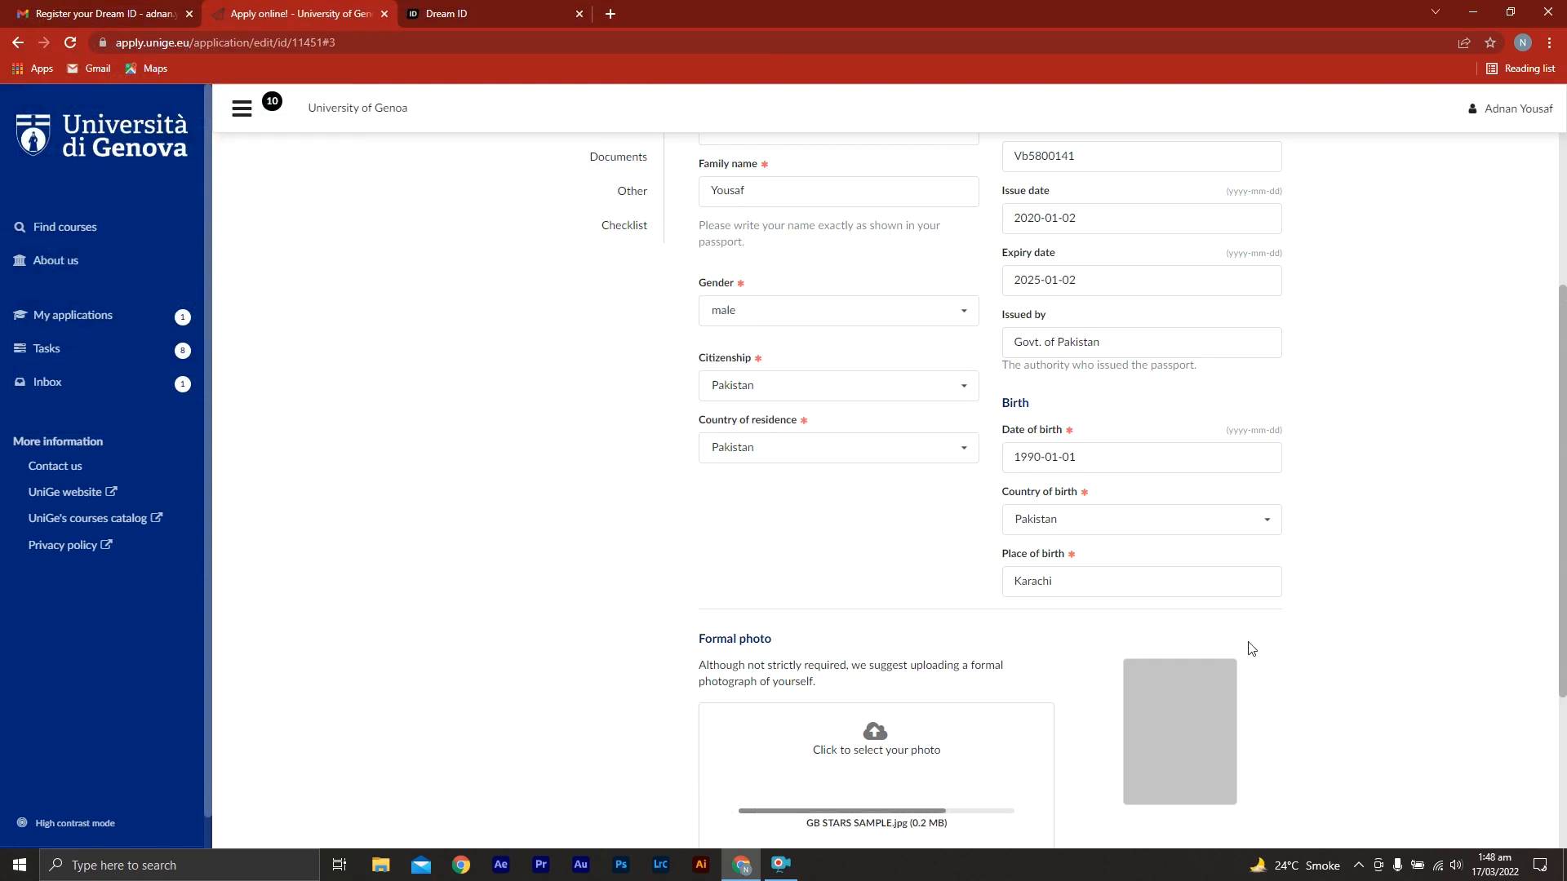
pyautogui.middleClick(489, 534)
pyautogui.scroll(-2, 490, 535)
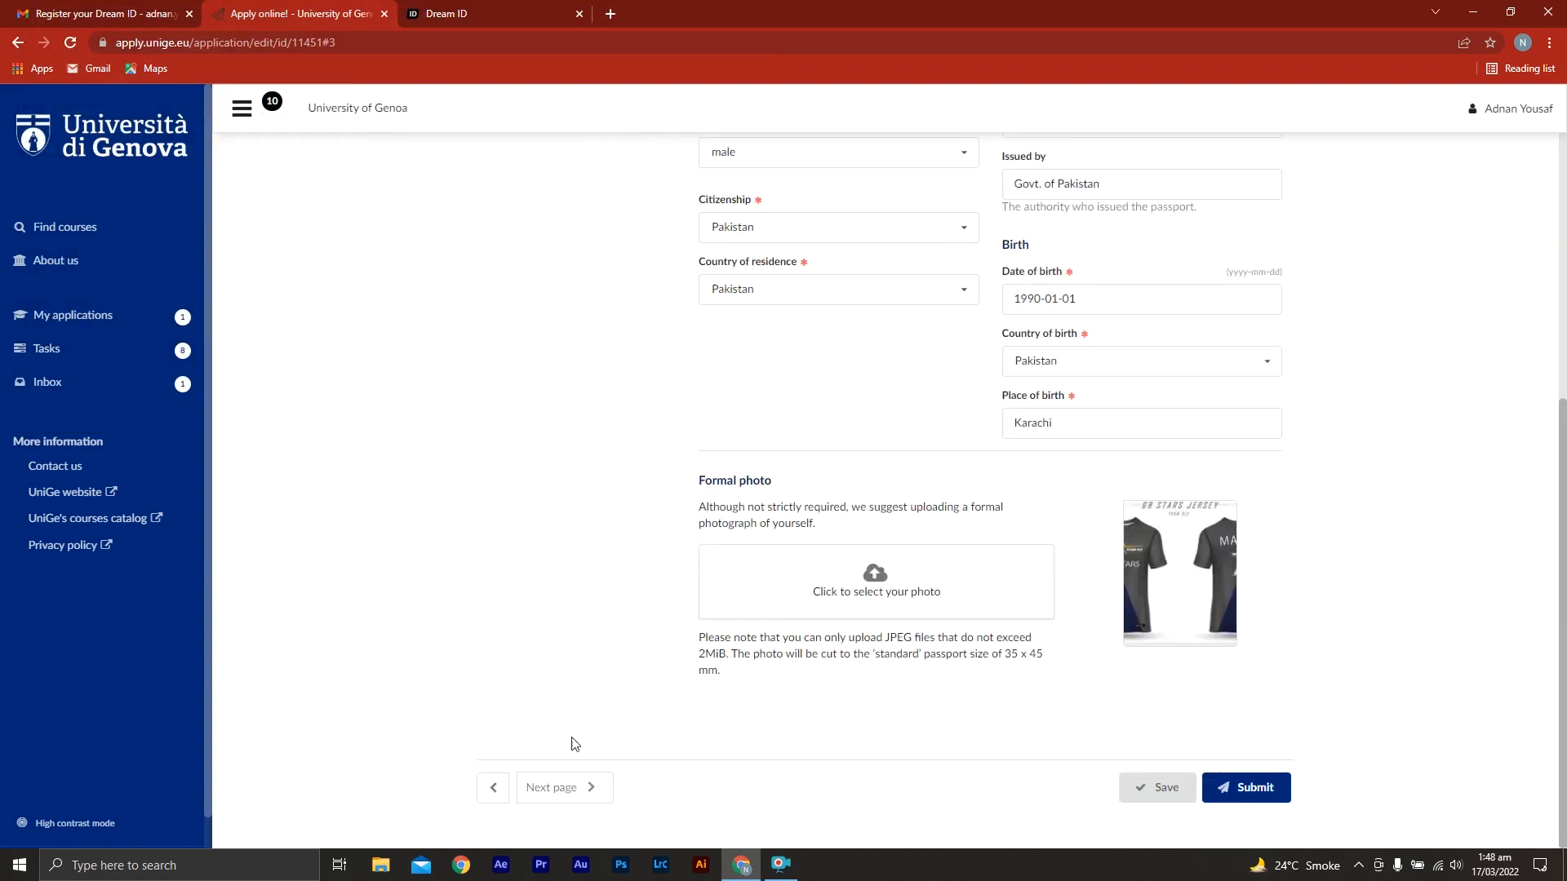
pyautogui.click(545, 797)
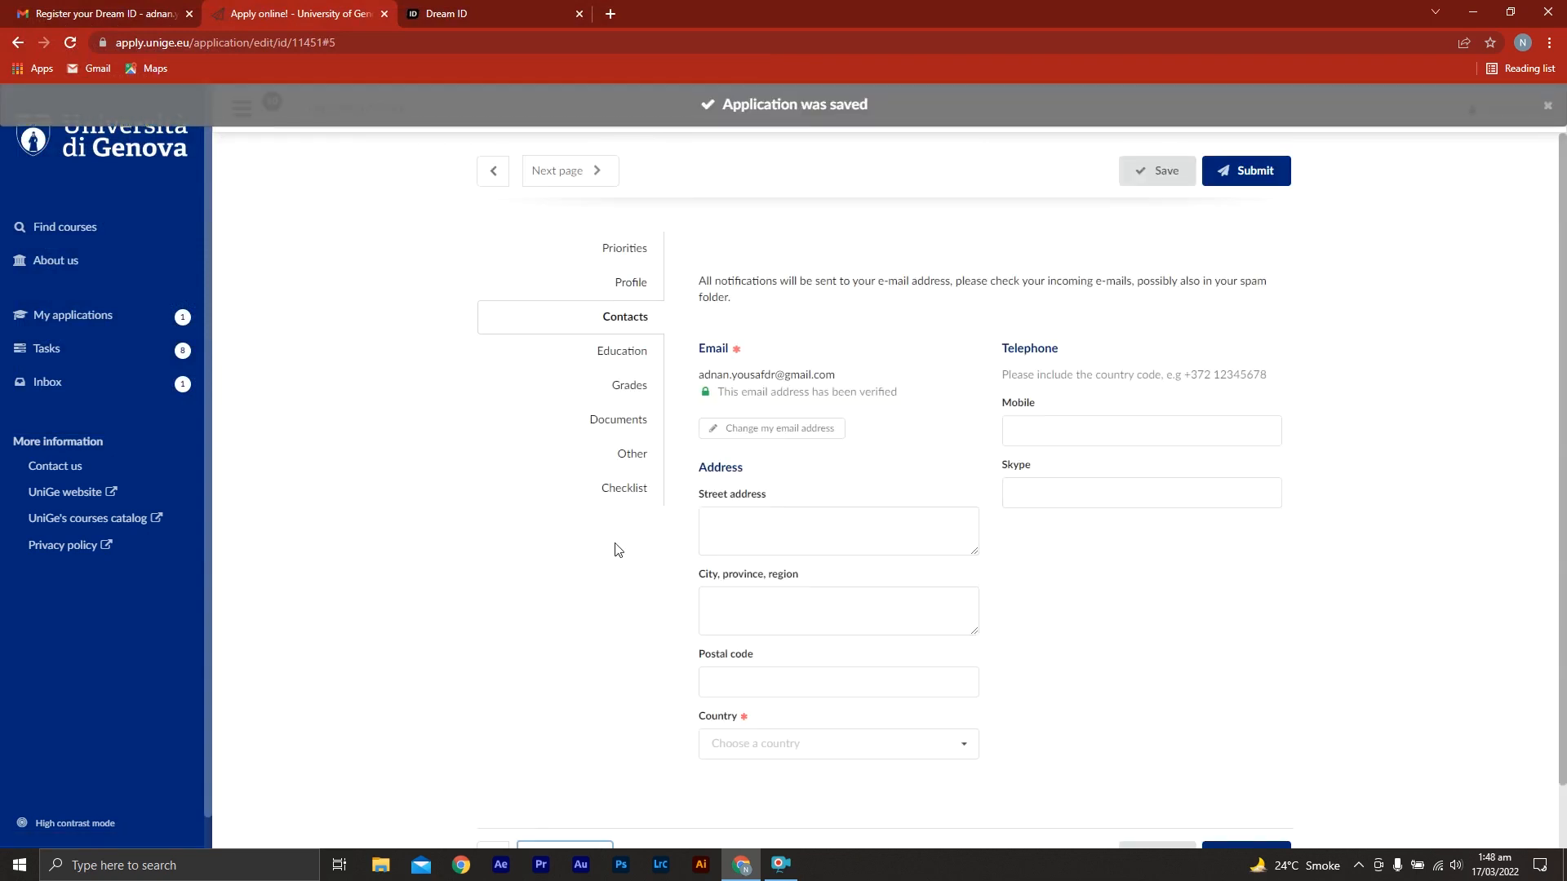
# Enter the applicant's street address and the city and province in the contact address
pyautogui.click(776, 522)
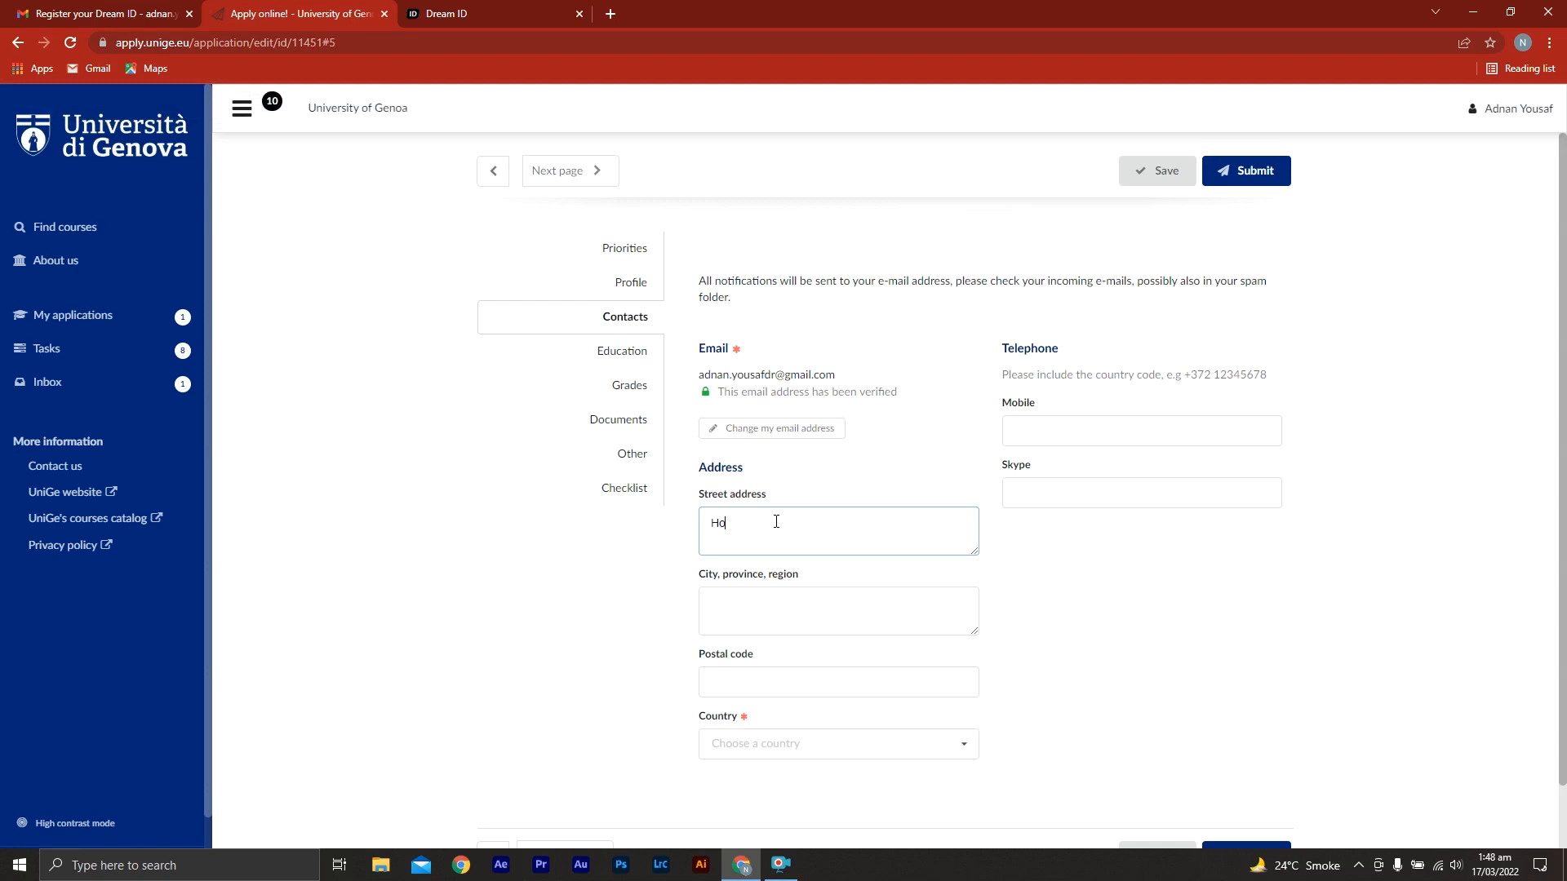
pyautogui.click(799, 615)
pyautogui.write('Karachi,')
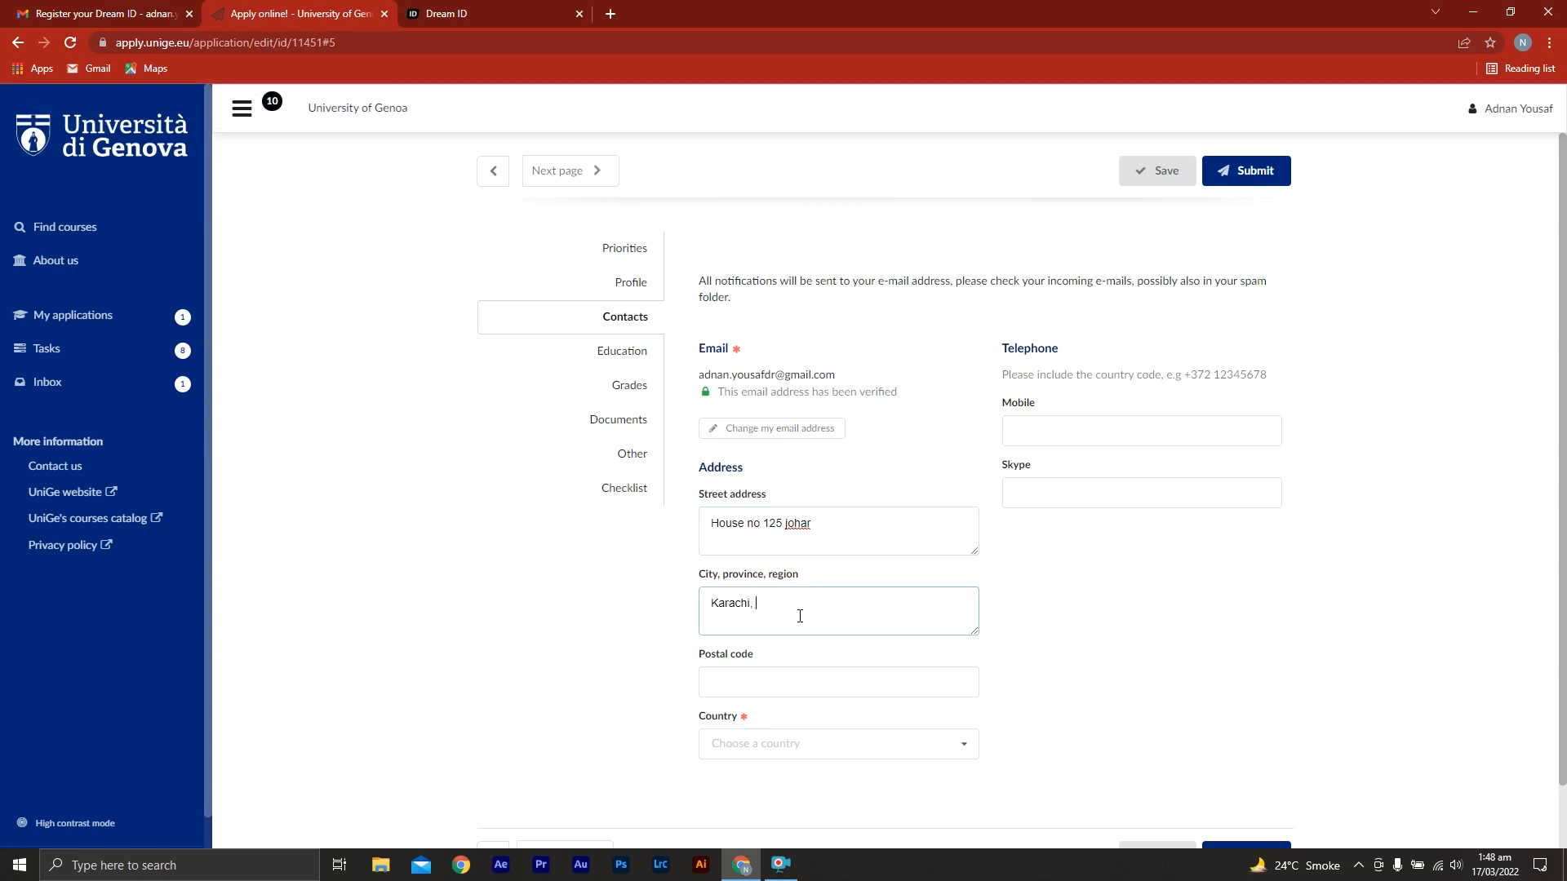
pyautogui.write(' Sindh')
# Enter the applicant's postal code and set the address country to Pakistan
pyautogui.click(809, 682)
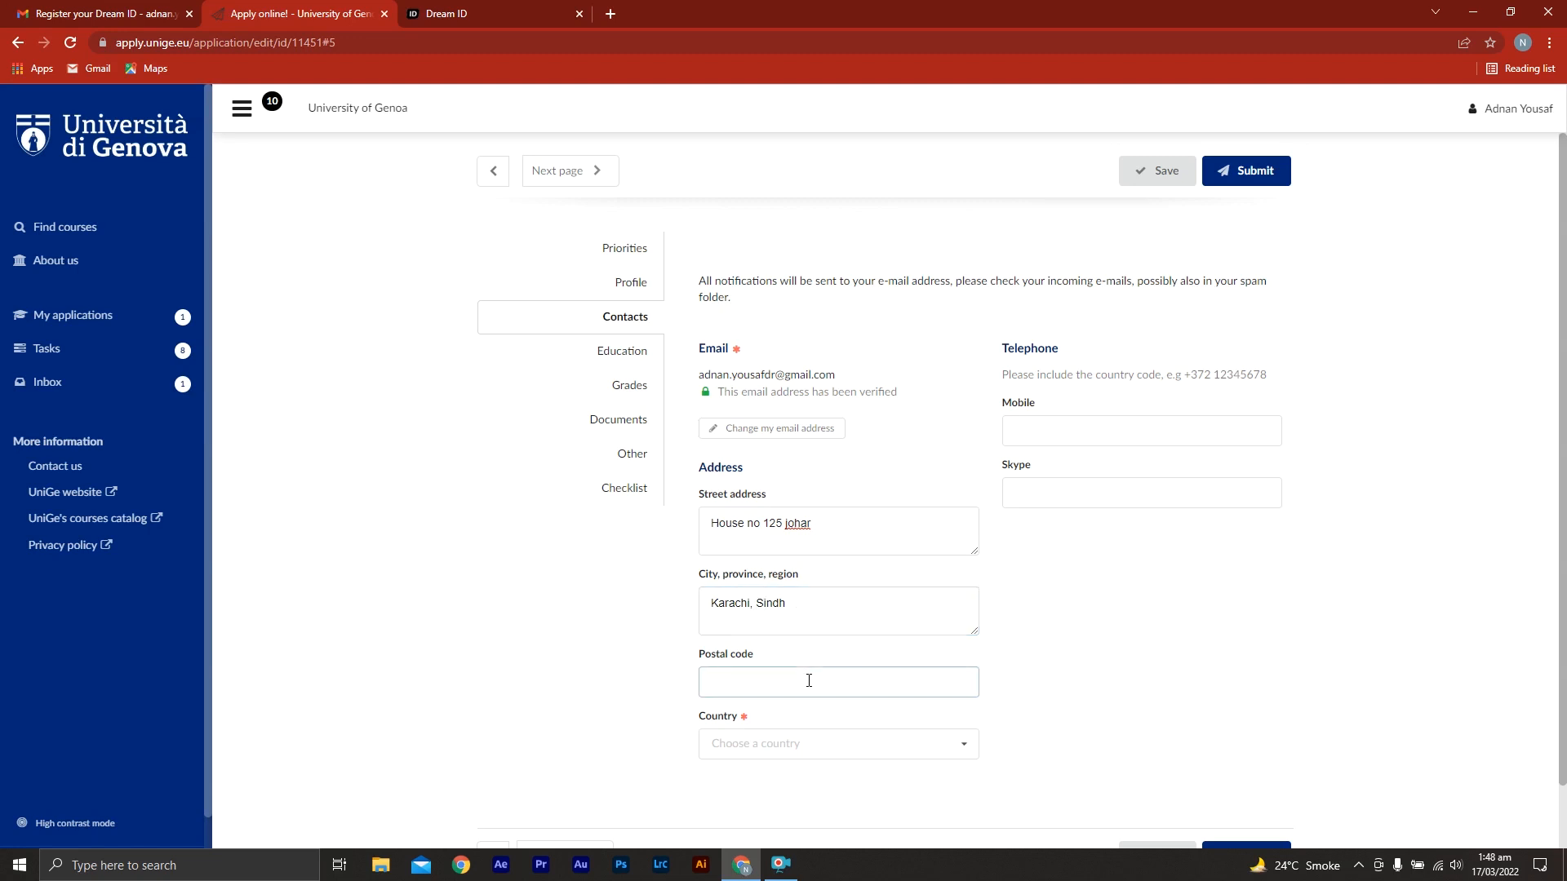
pyautogui.write('57856')
pyautogui.click(798, 738)
pyautogui.write('pa')
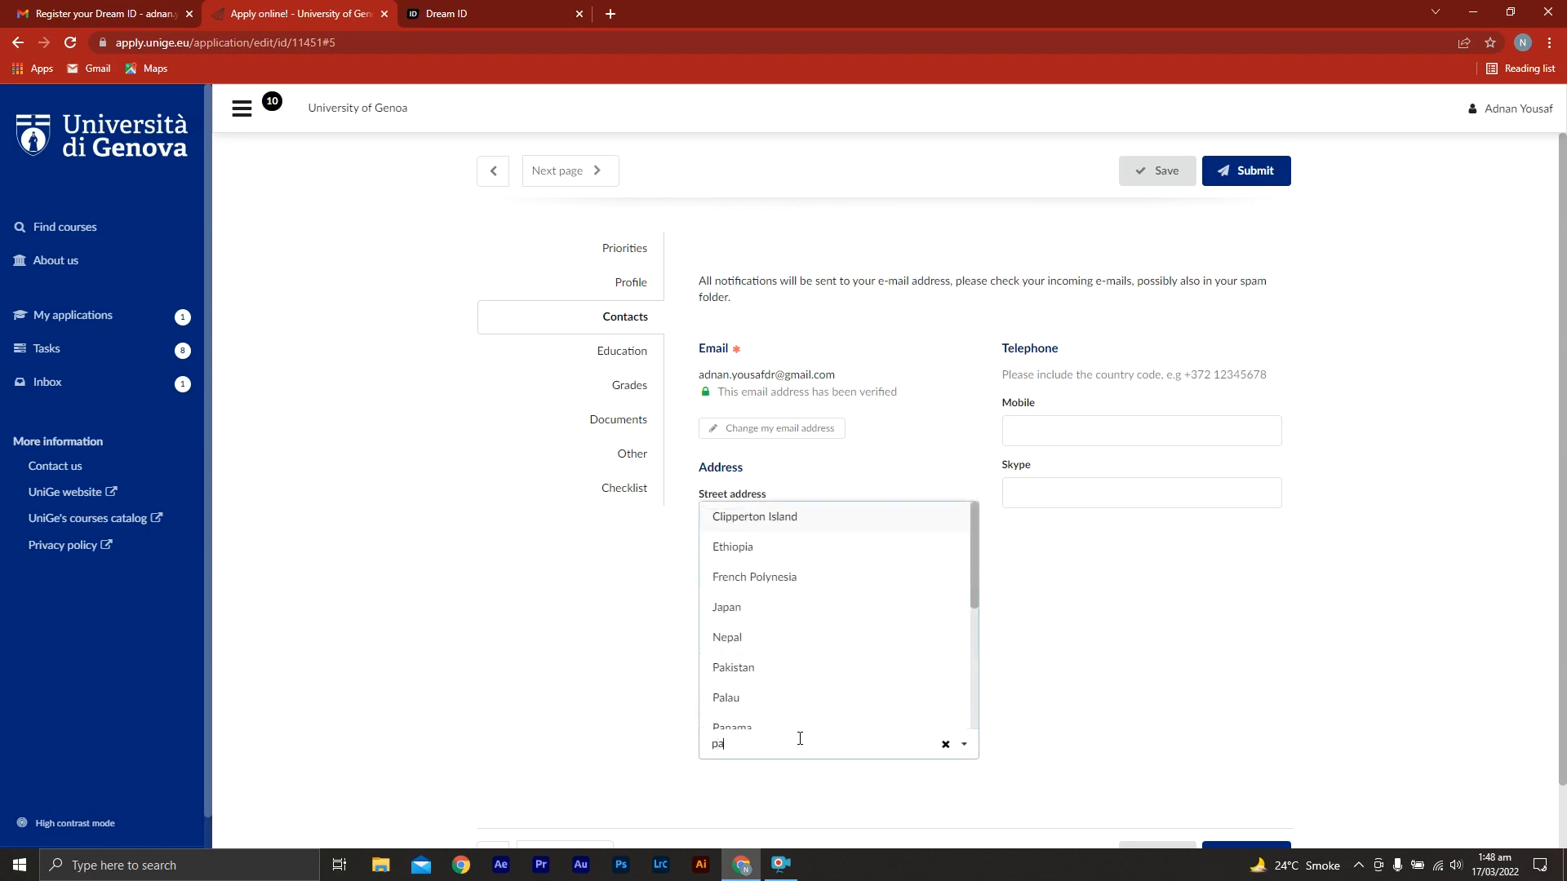
pyautogui.click(816, 669)
# Enter the applicant's mobile number and Skype contact, and advance the application to the Education page
pyautogui.click(1080, 432)
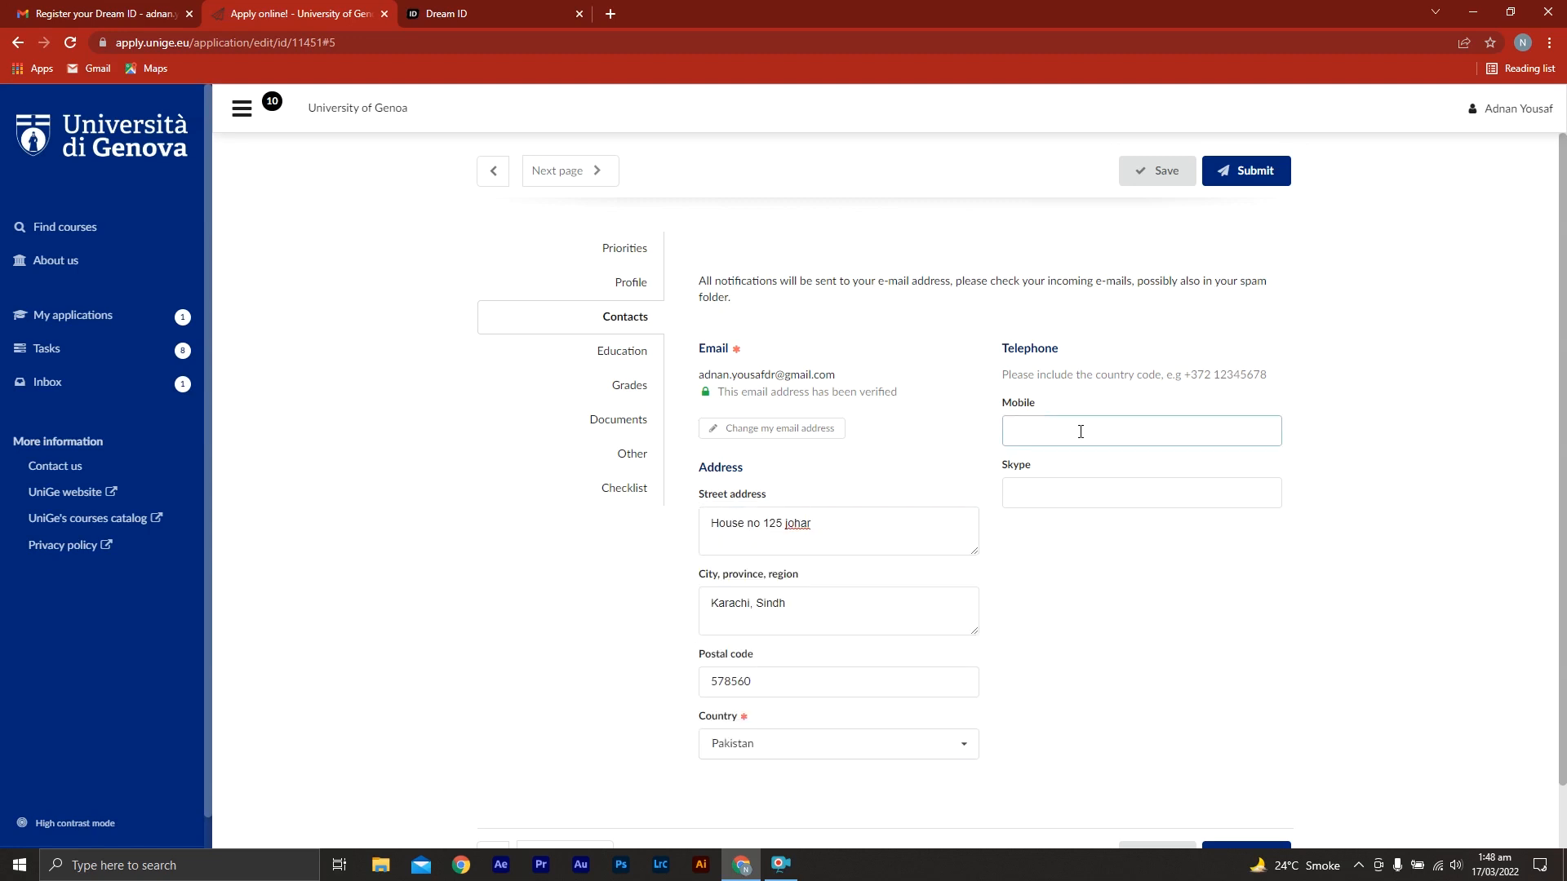
pyautogui.click(1106, 494)
pyautogui.hotkey('ctrl', 'v')
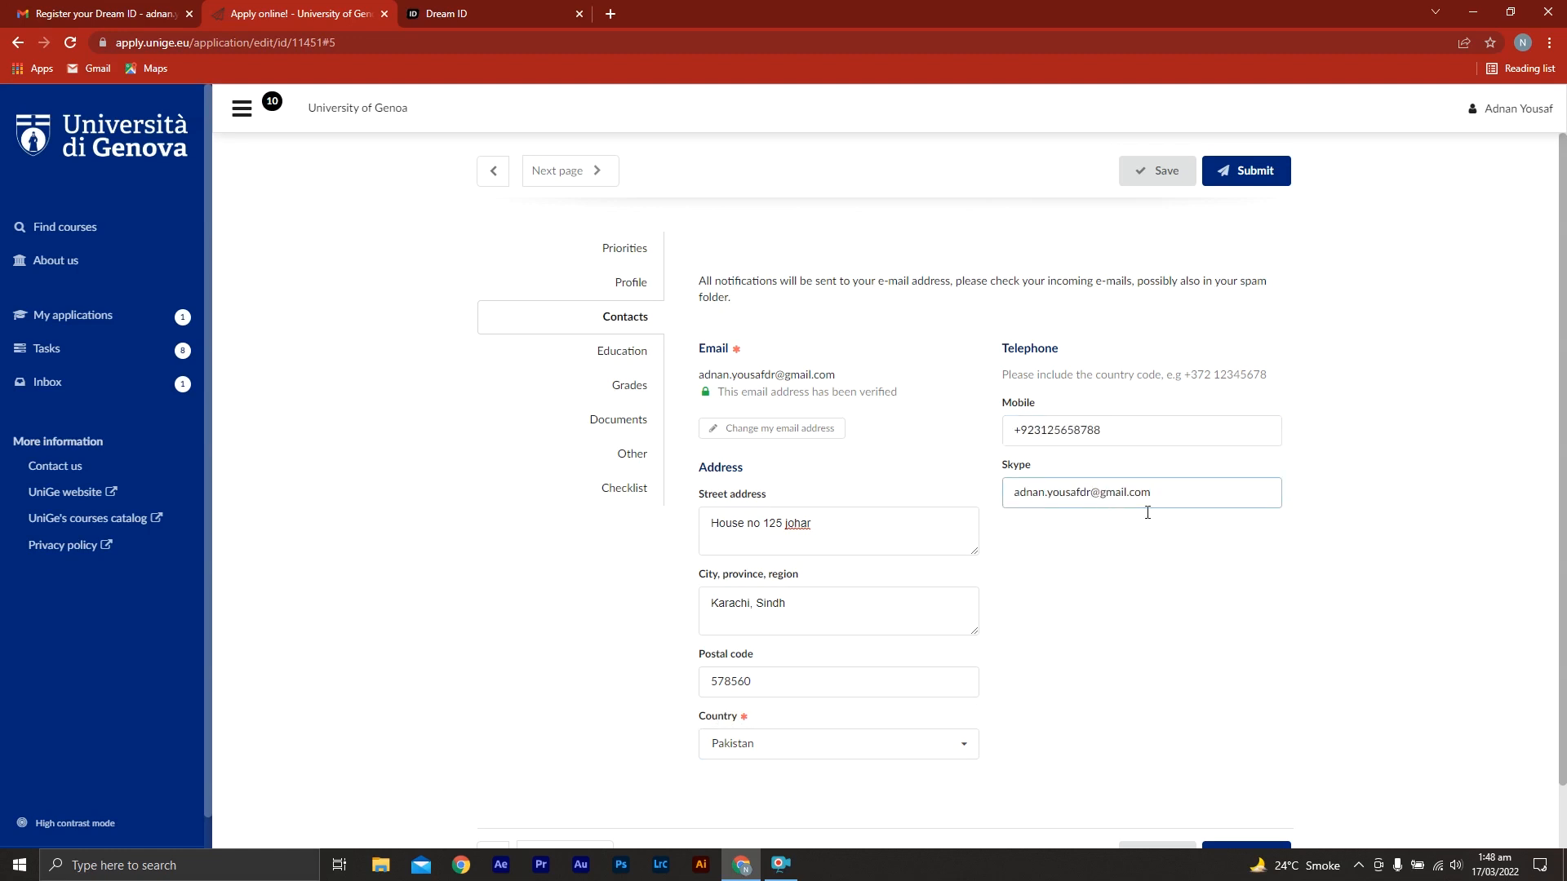
pyautogui.middleClick(1200, 599)
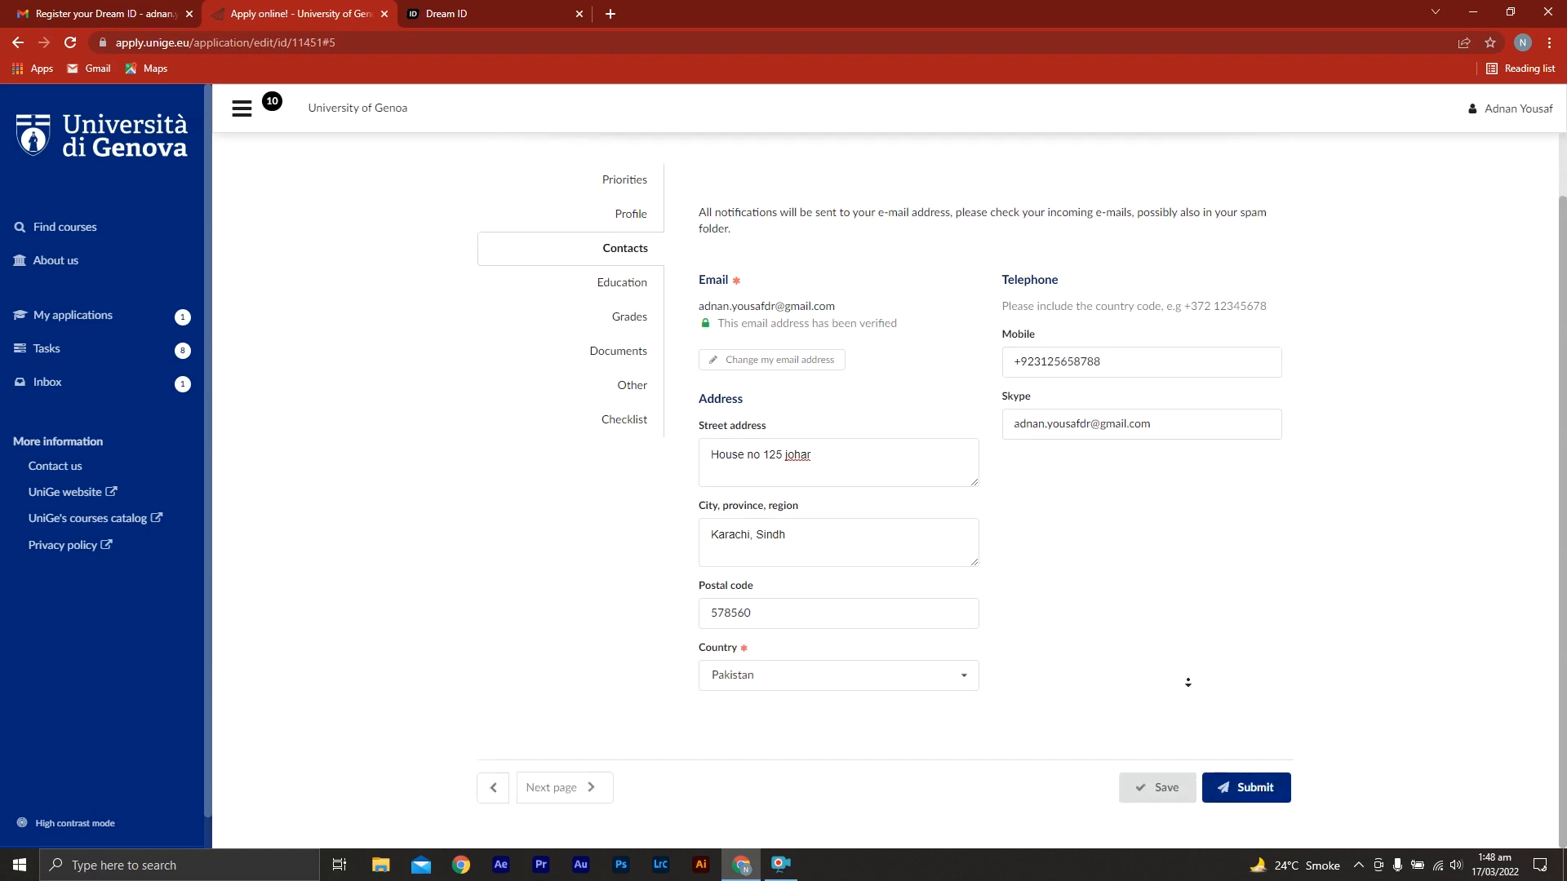
pyautogui.click(586, 790)
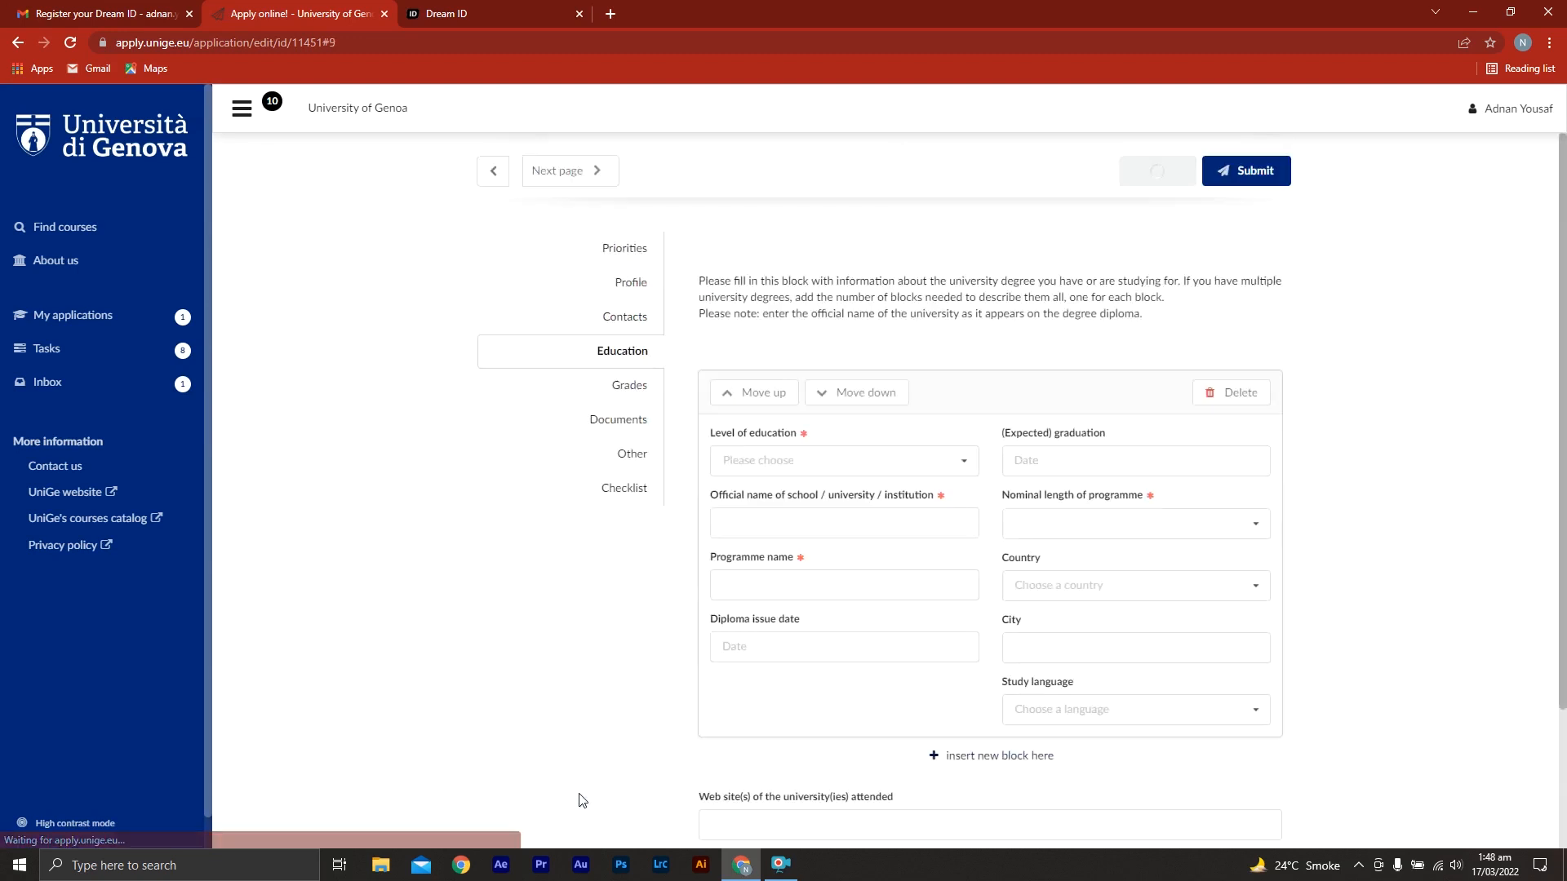
# Set the education level to Bachelor degree, the institution to "Karchi bUniversity" and the programme name to "Bs Business Administration"
pyautogui.click(934, 462)
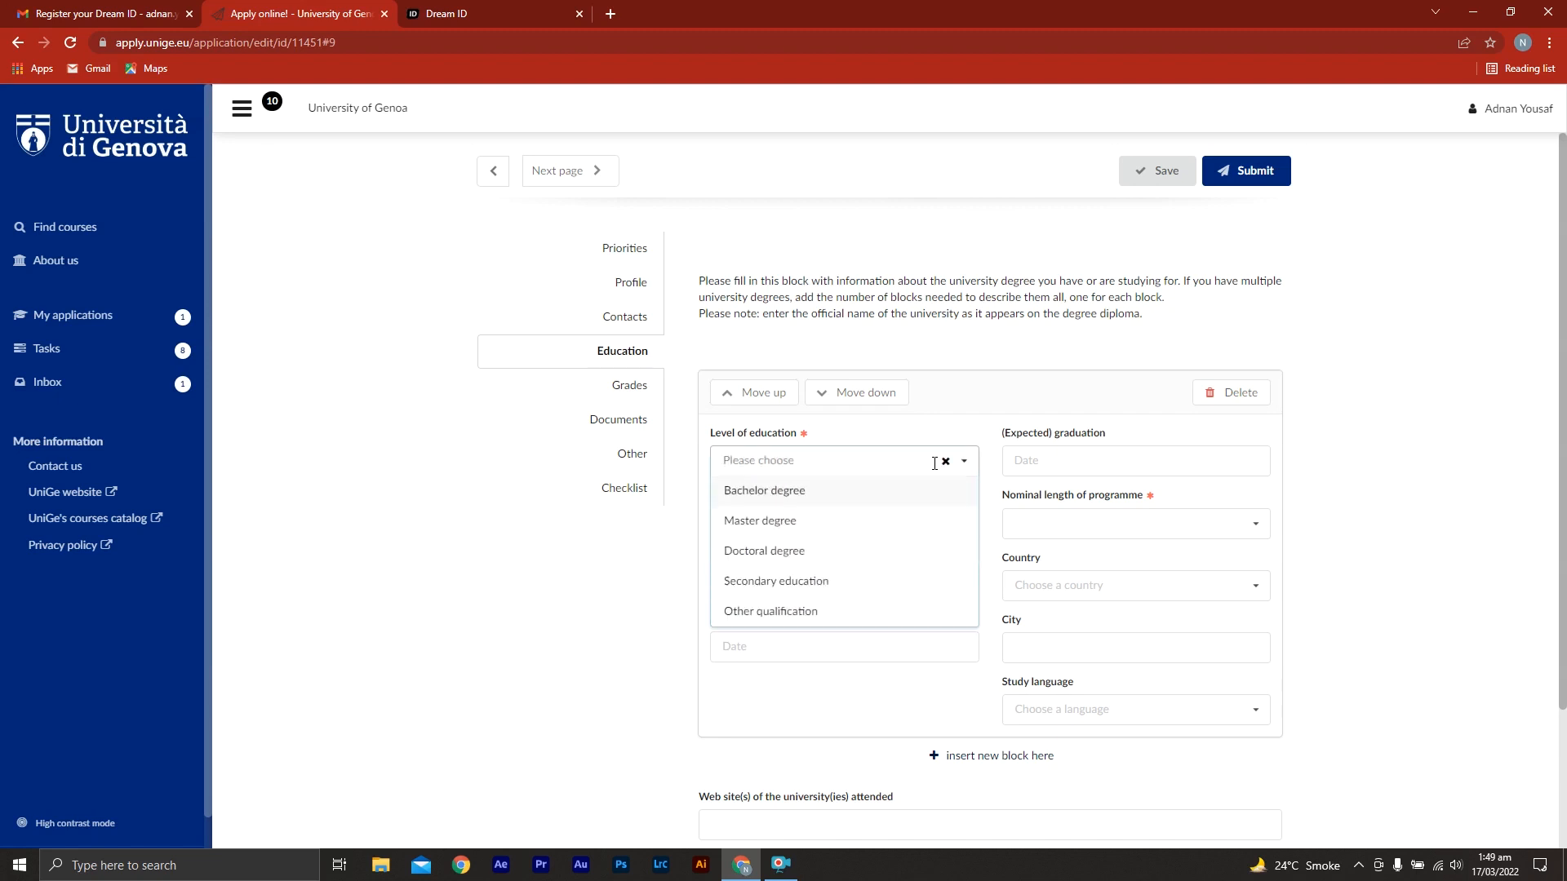
pyautogui.click(849, 496)
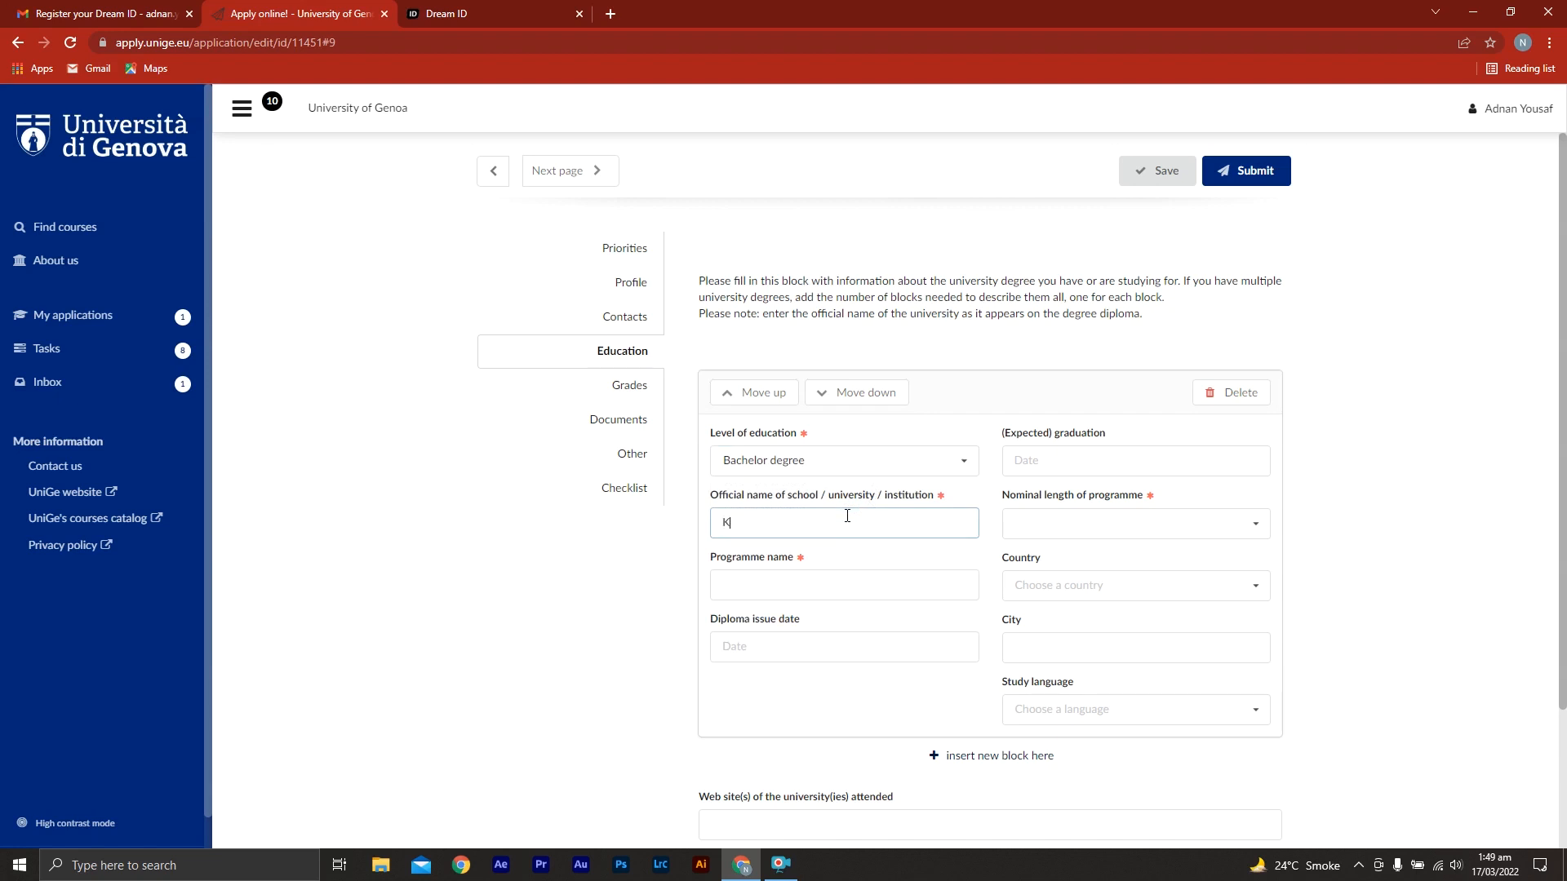
pyautogui.write('iversity')
pyautogui.click(821, 588)
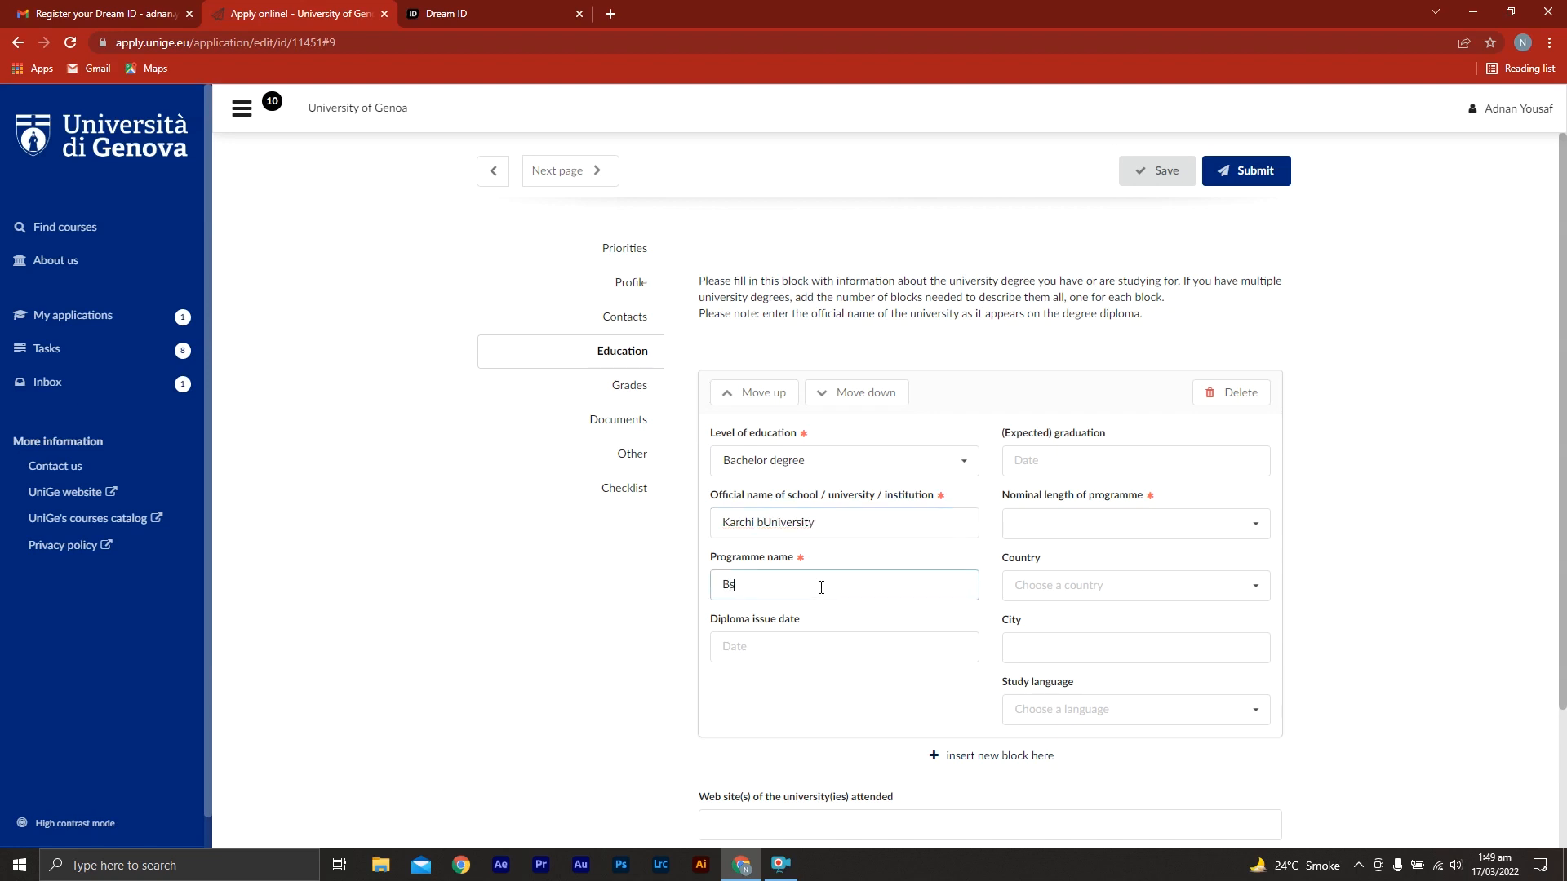
pyautogui.write('Bs Business Administration')
# Set the diploma issue date to 2020-01-01 and the nominal length of the programme to 4 years
pyautogui.click(776, 644)
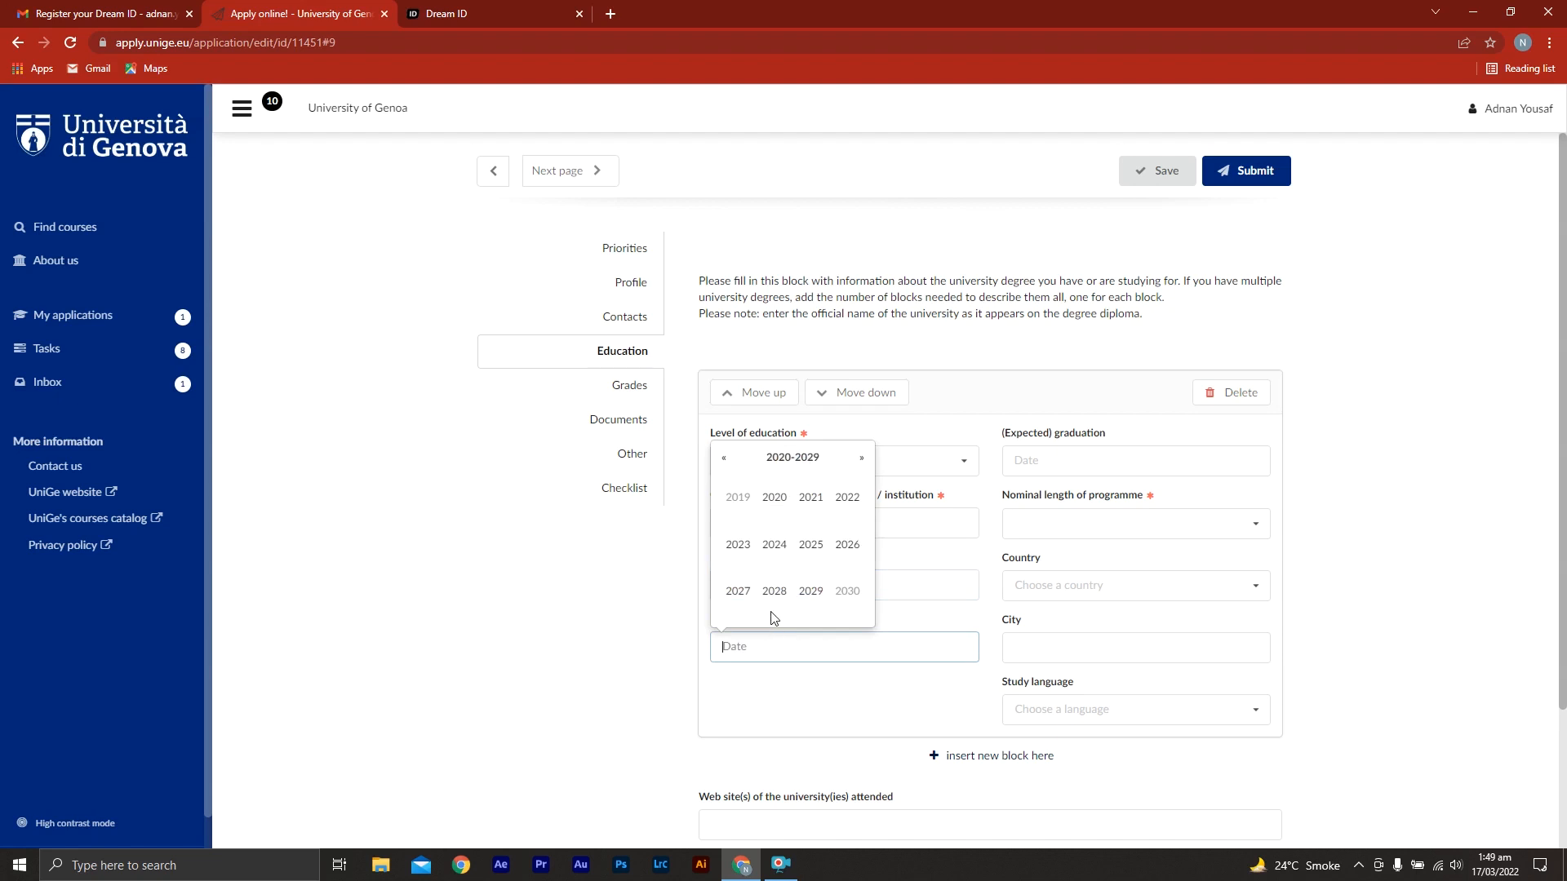
pyautogui.click(776, 505)
pyautogui.click(750, 508)
pyautogui.click(764, 494)
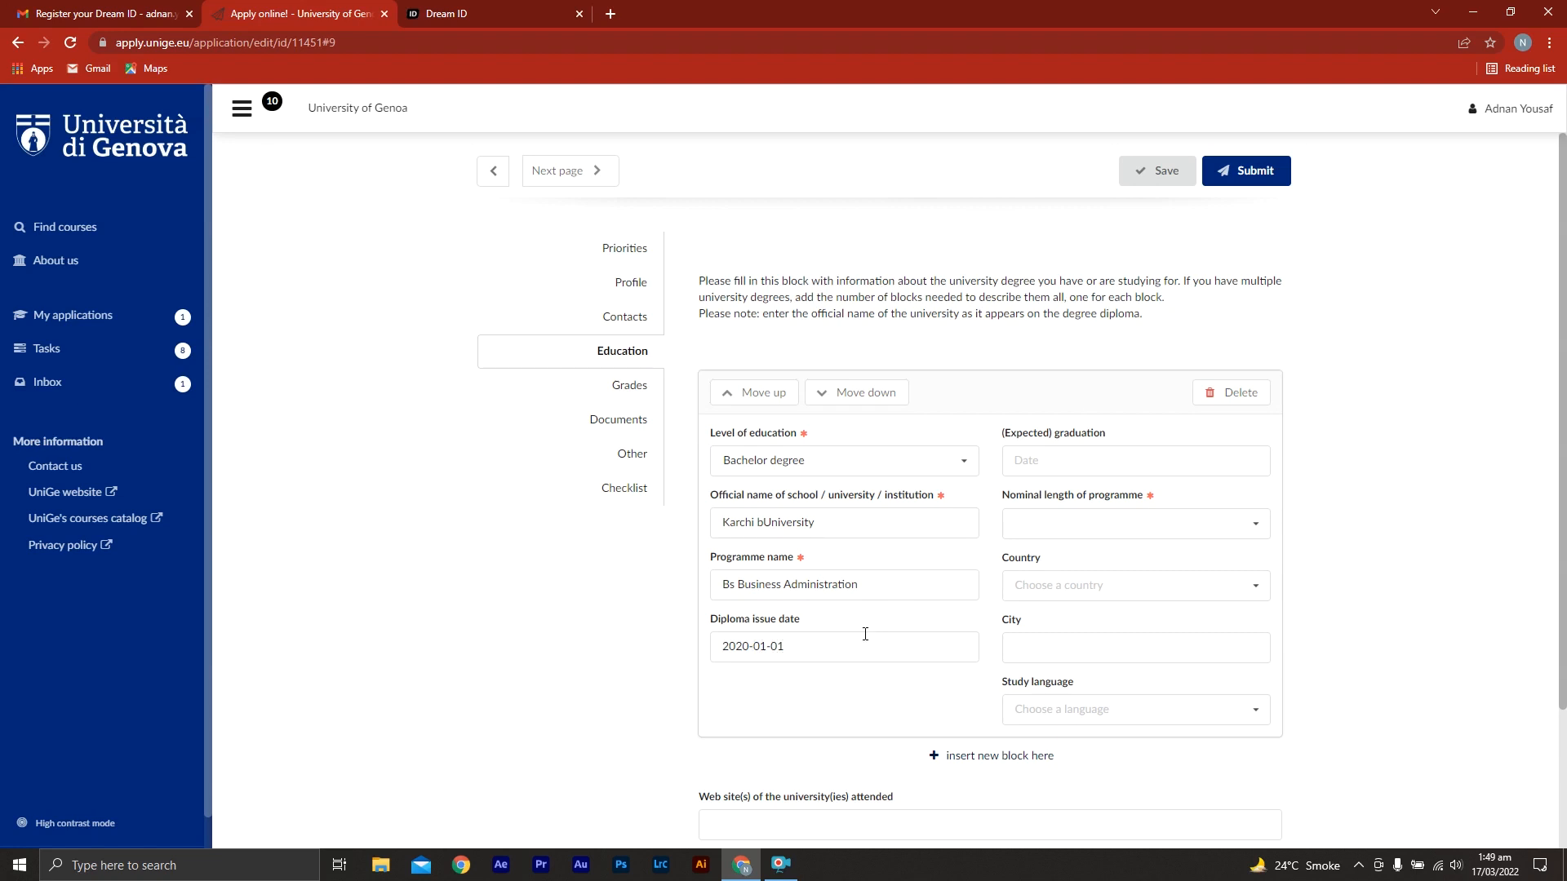
pyautogui.click(1257, 525)
pyautogui.moveTo(1269, 554); pyautogui.dragTo(1262, 670)
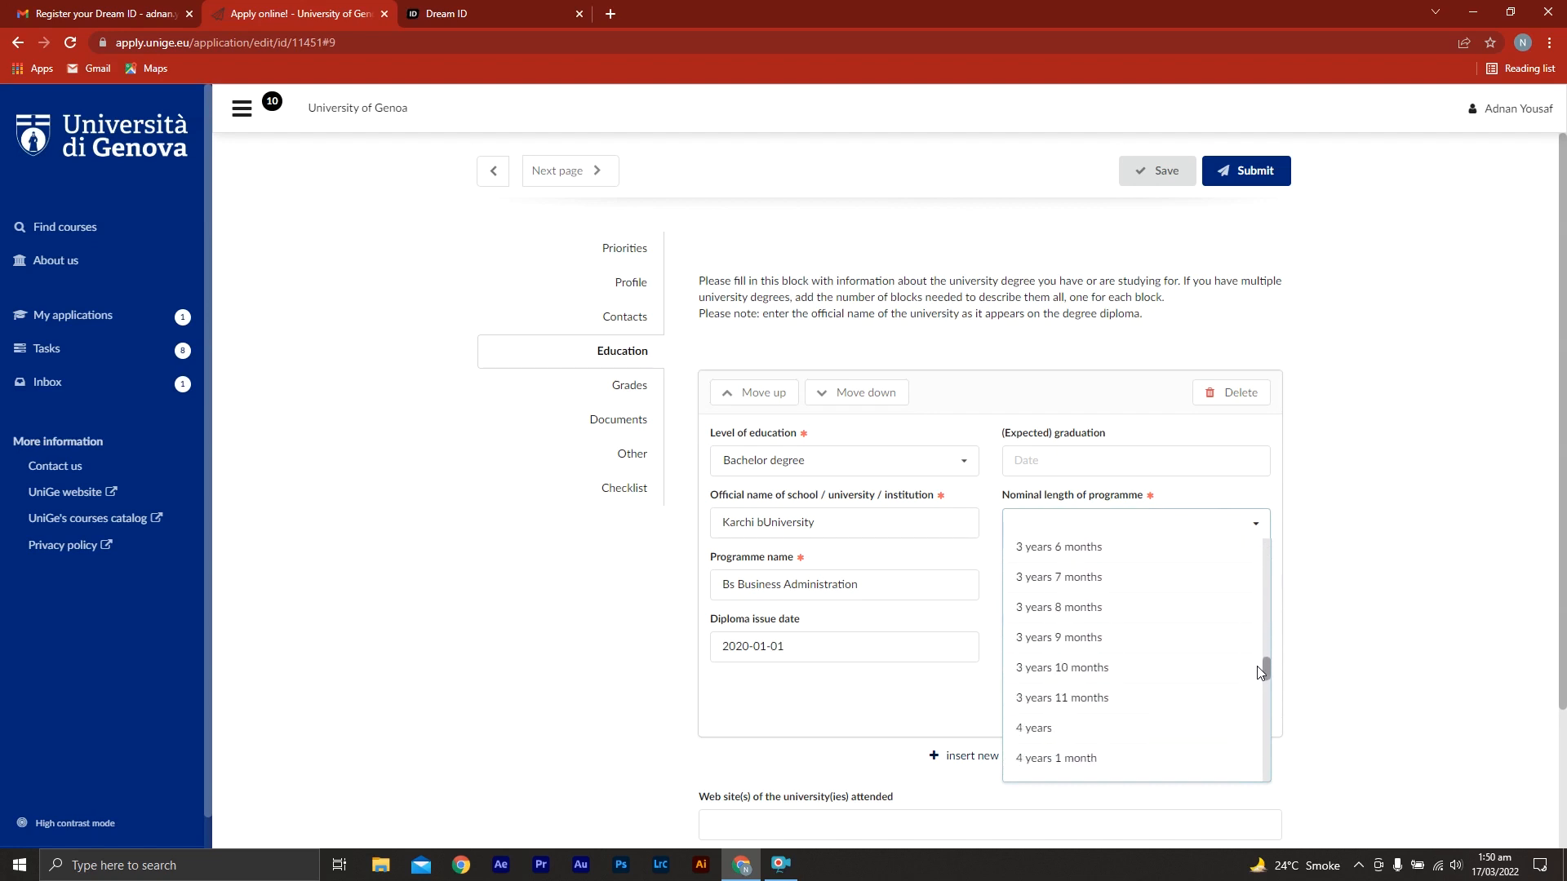
pyautogui.click(1151, 727)
# Set the bachelor degree's country to Pakistan, its city to Karachi and its study language to English
pyautogui.click(1117, 591)
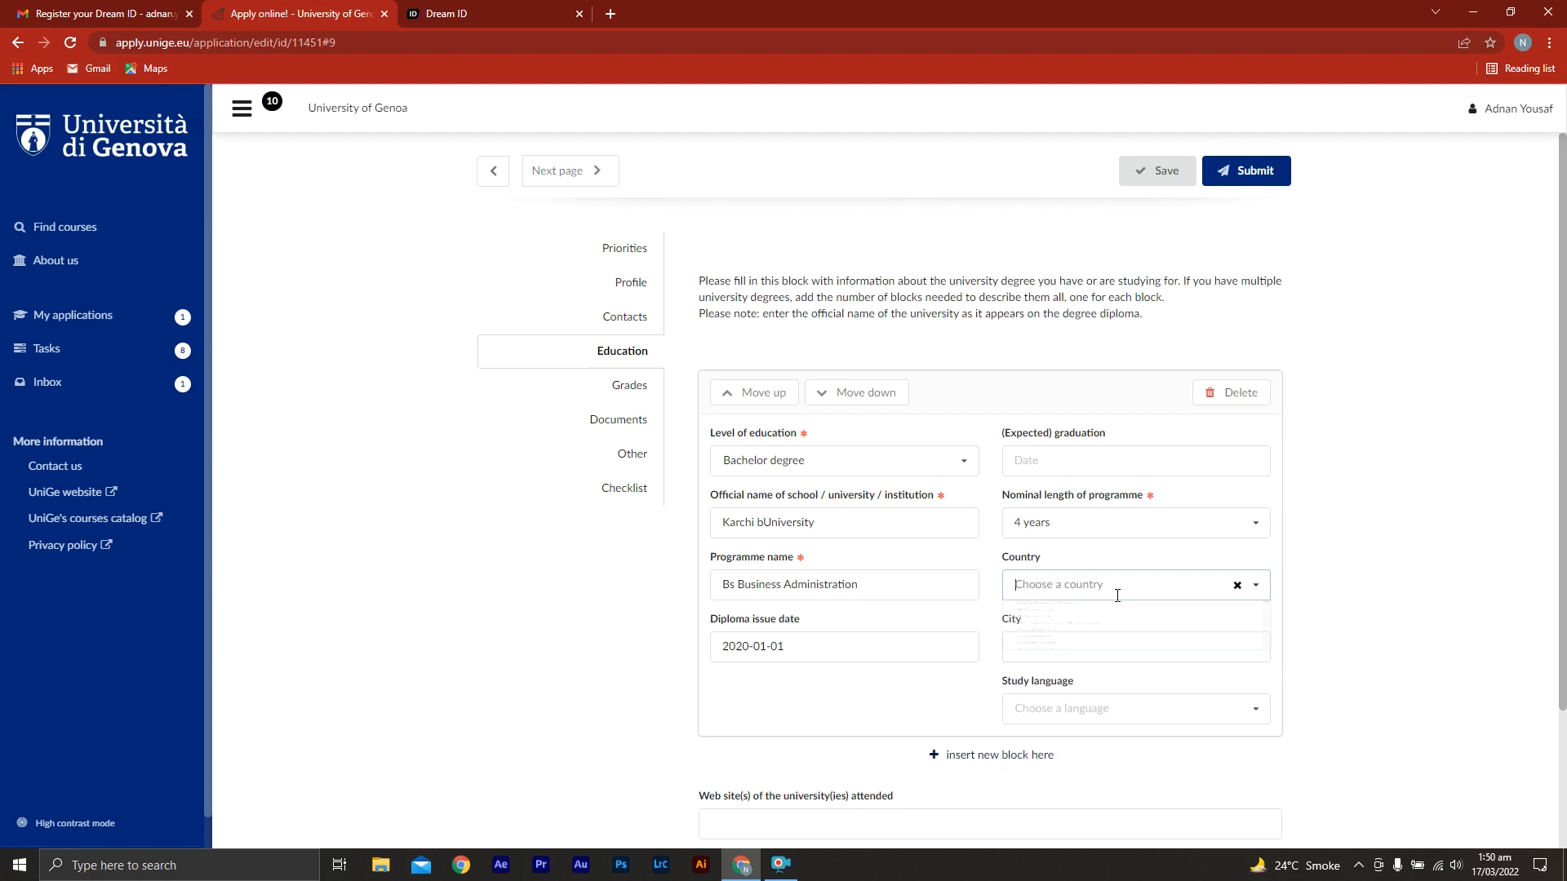
pyautogui.write('pak')
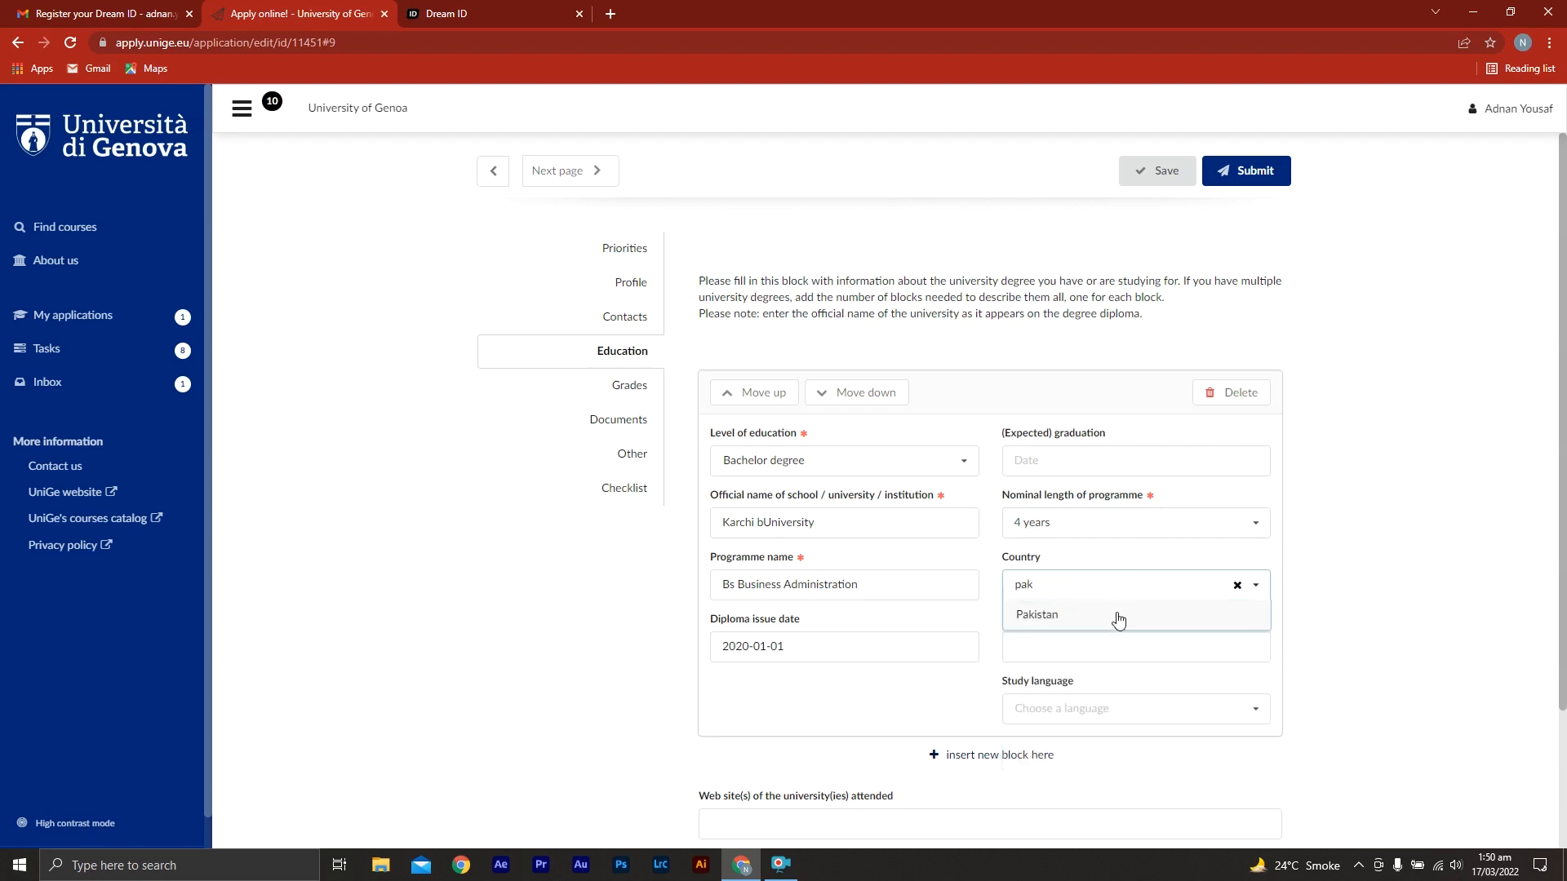
pyautogui.click(1117, 614)
pyautogui.click(1112, 644)
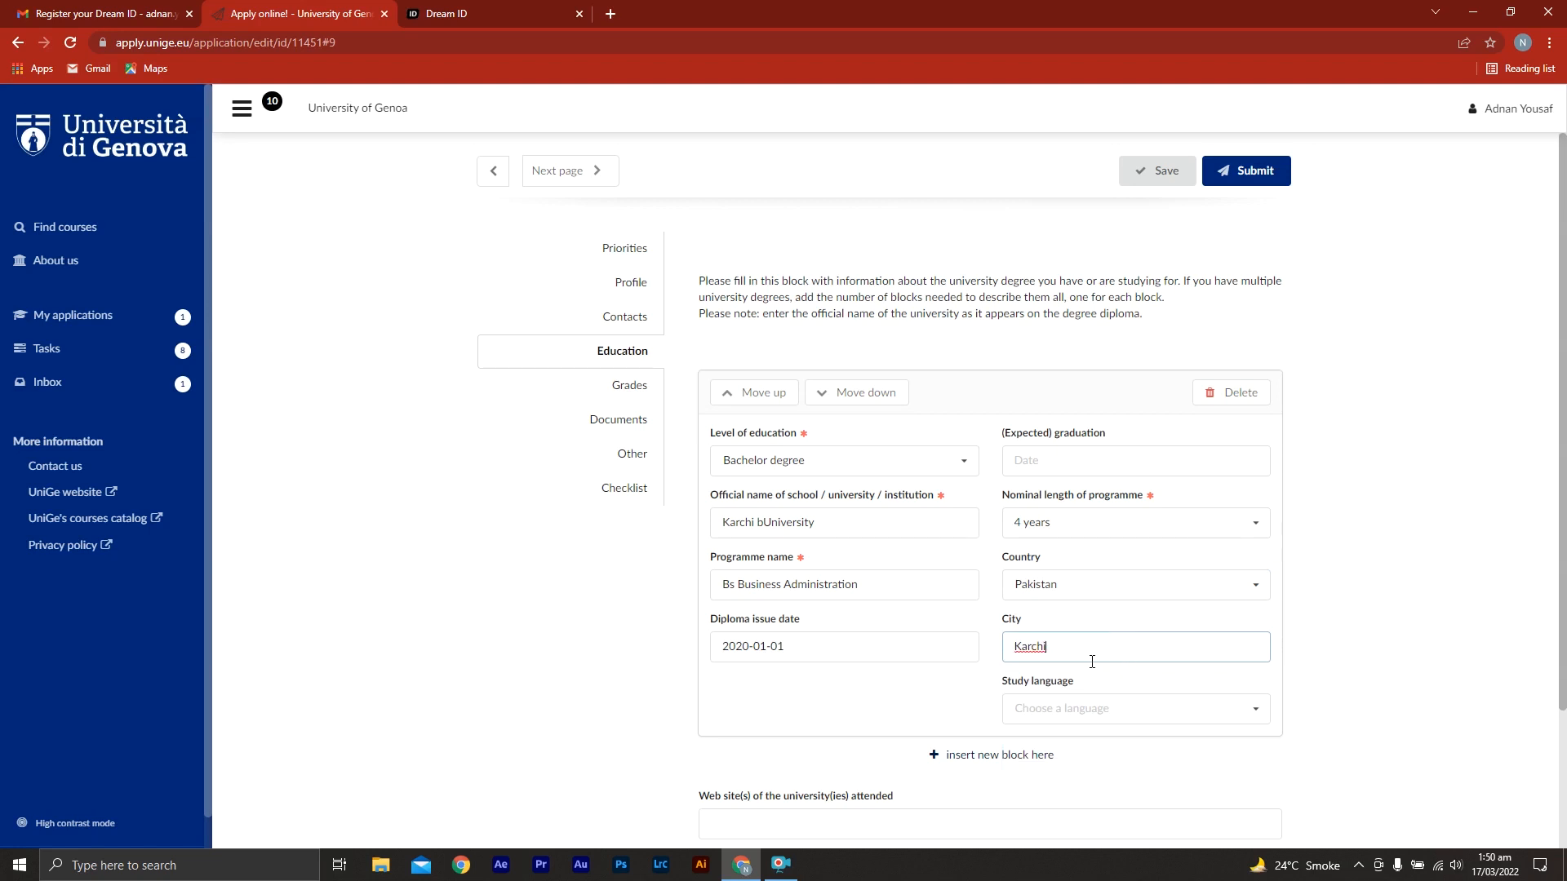
pyautogui.write('a')
pyautogui.click(1111, 709)
pyautogui.write('eng')
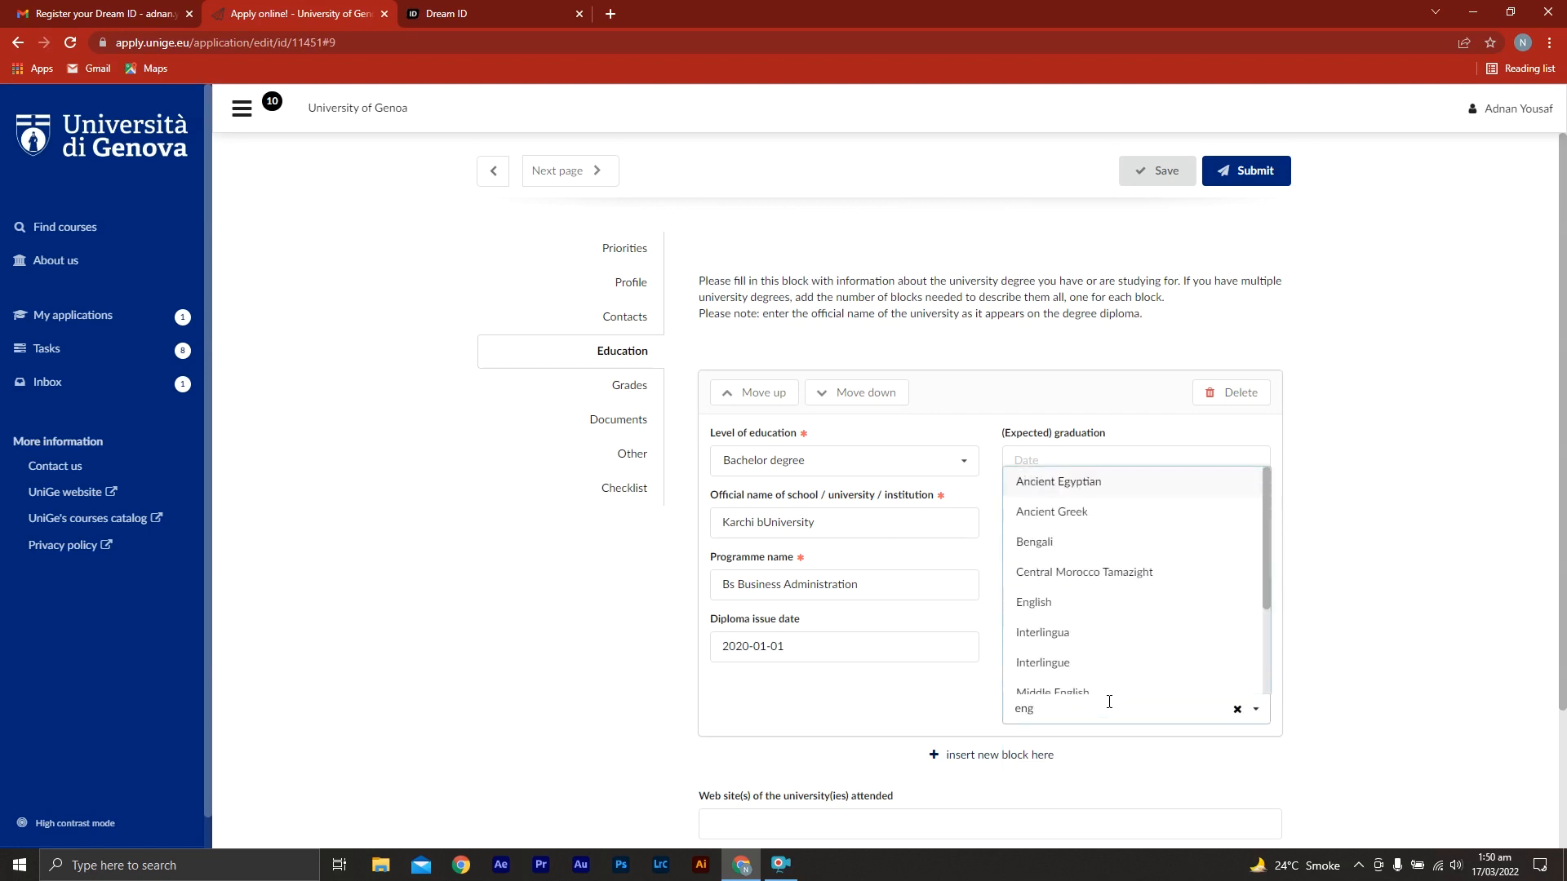
pyautogui.click(1088, 605)
# Advance the application to the Grades page and enter 3.64/4 as the cumulative grade point average
pyautogui.middleClick(493, 699)
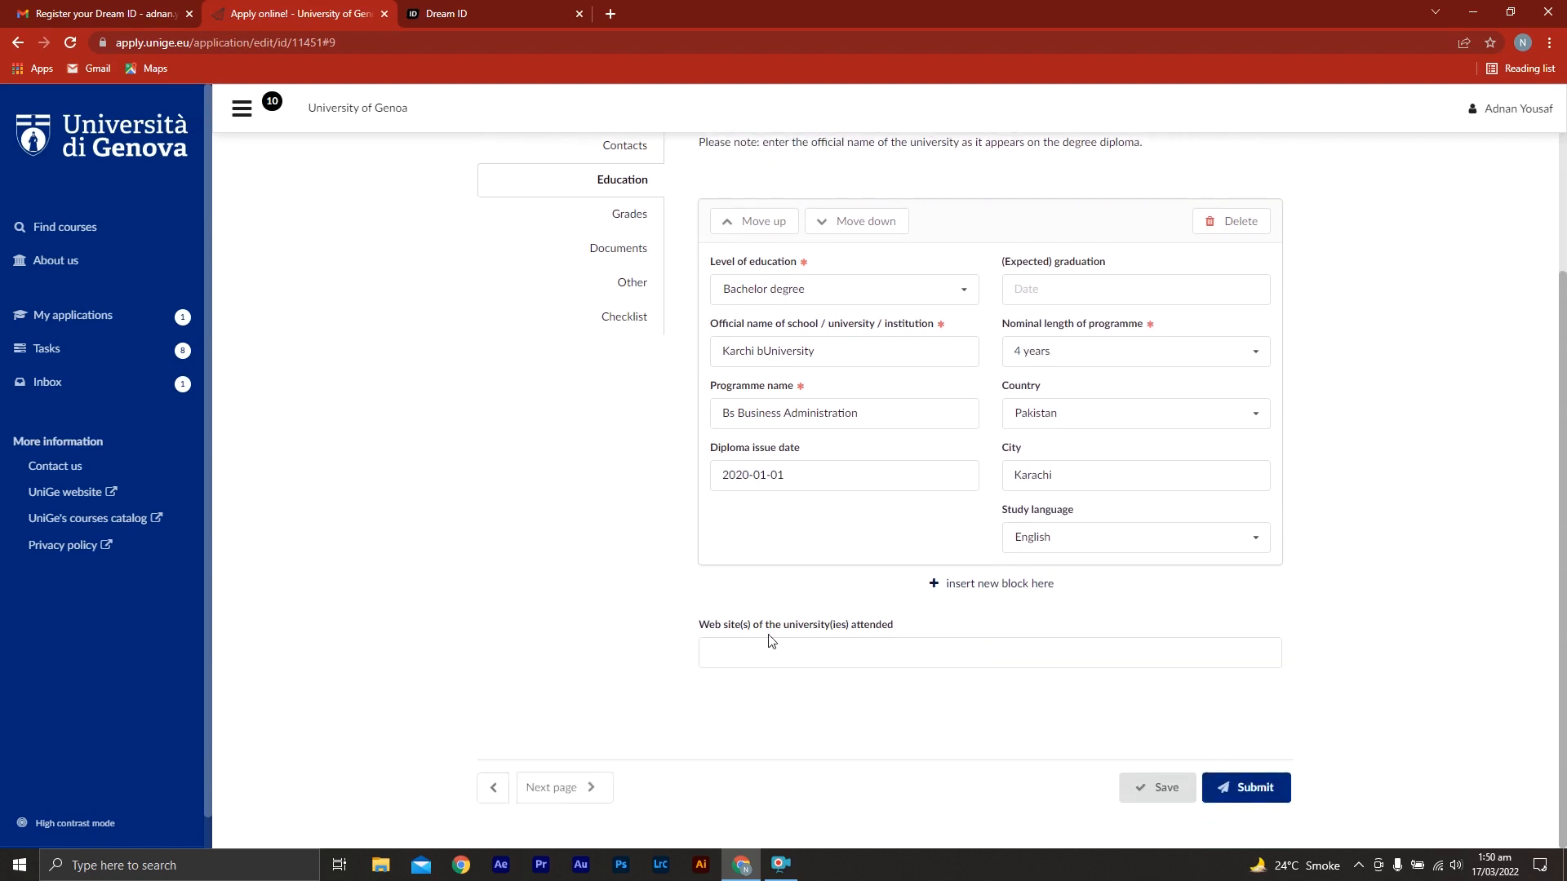
pyautogui.click(771, 660)
pyautogui.click(570, 788)
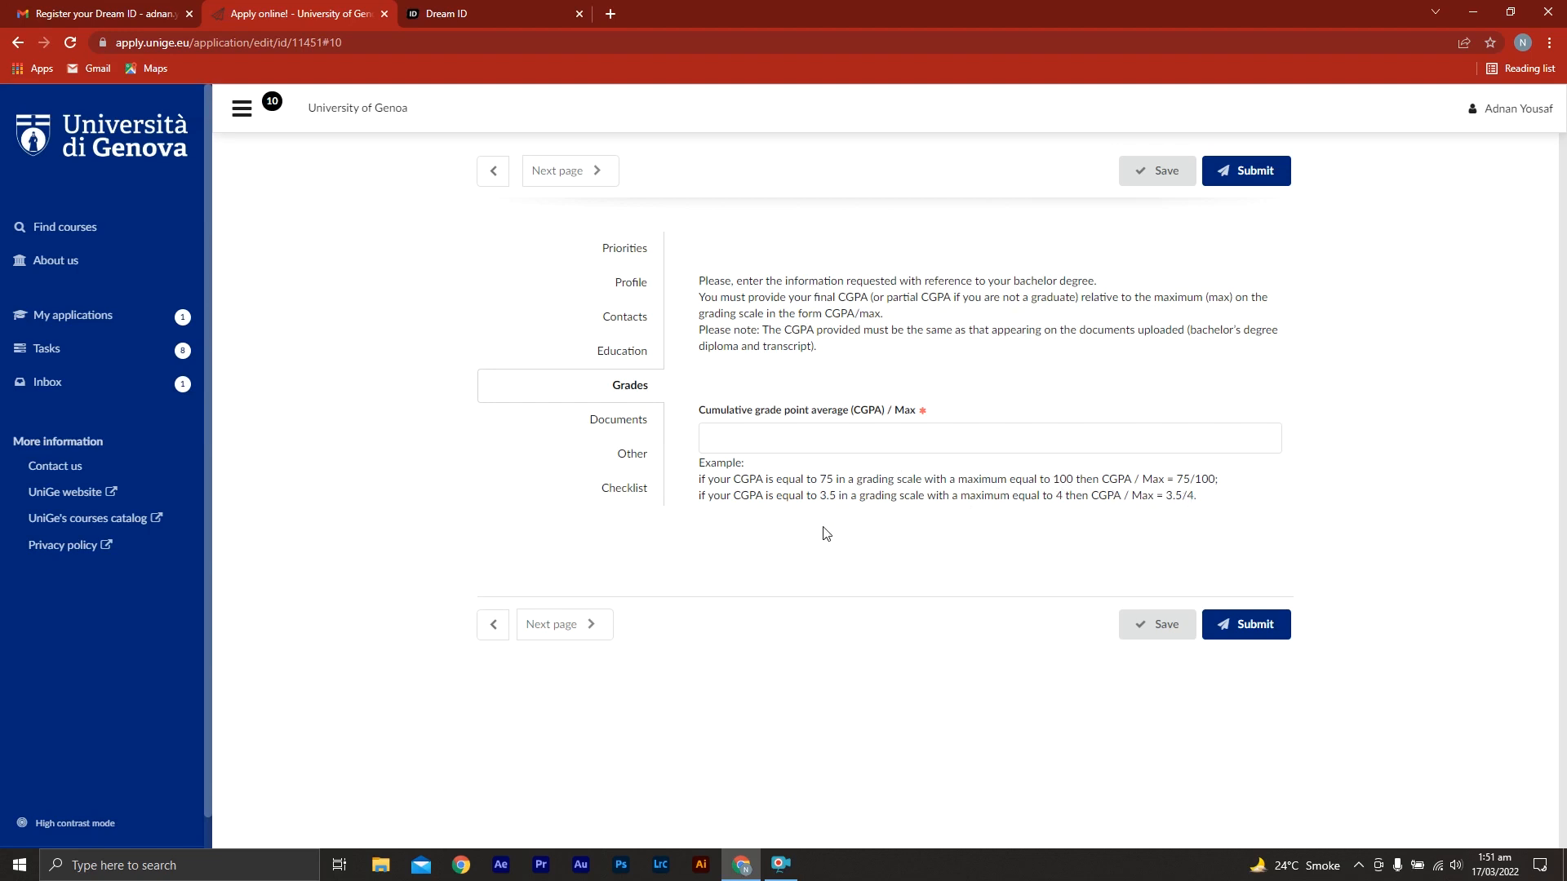
pyautogui.click(803, 440)
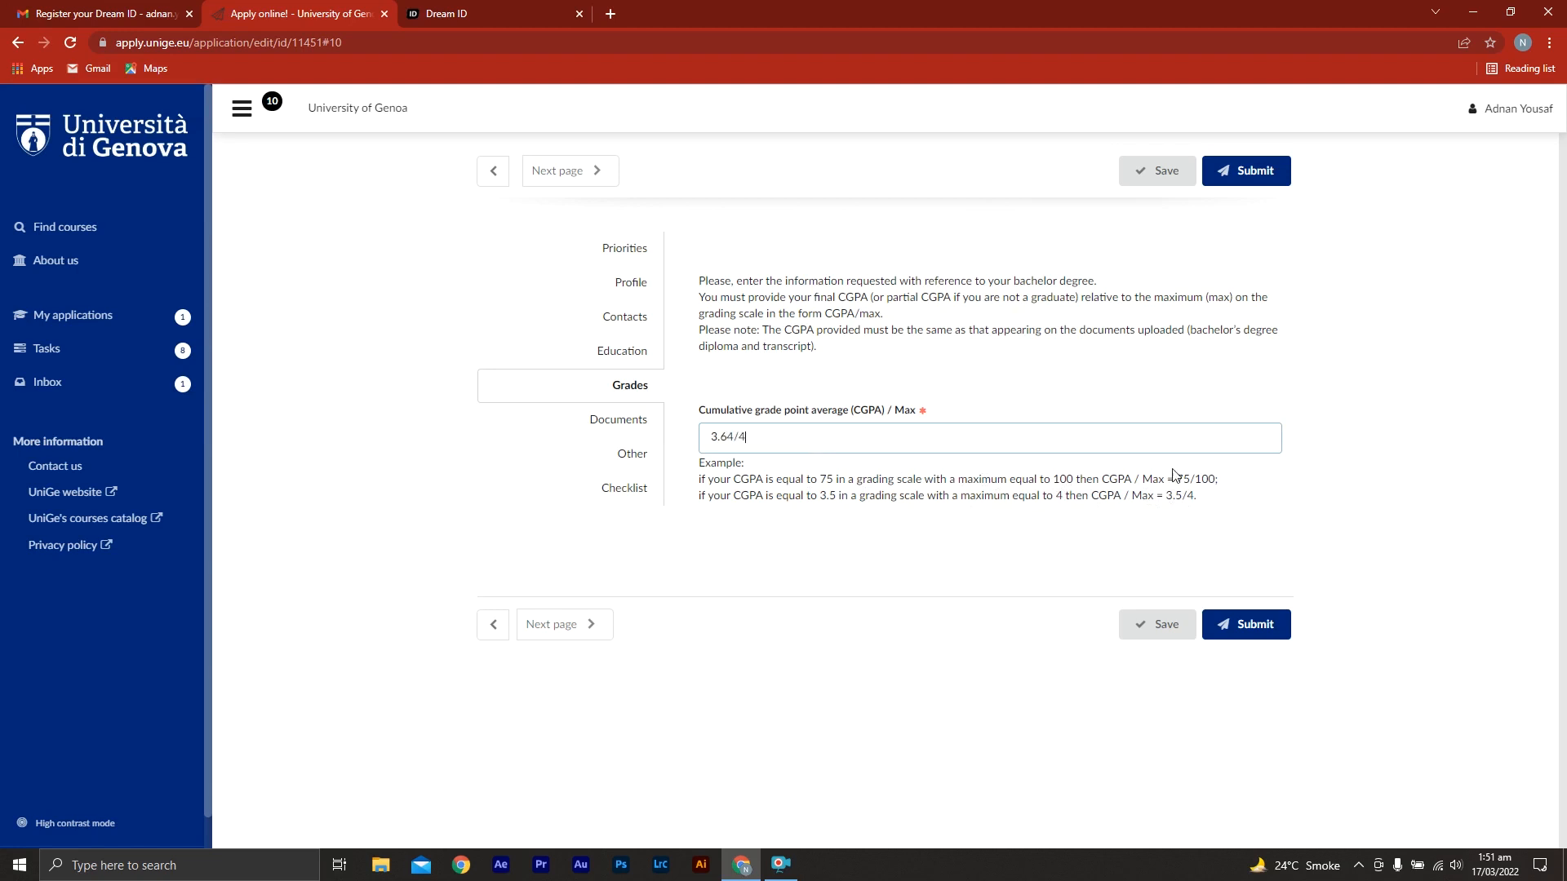
# Continue past Documents, answer how UniGe was discovered with "through the unige.it website", and advance to the Checklist
pyautogui.click(566, 625)
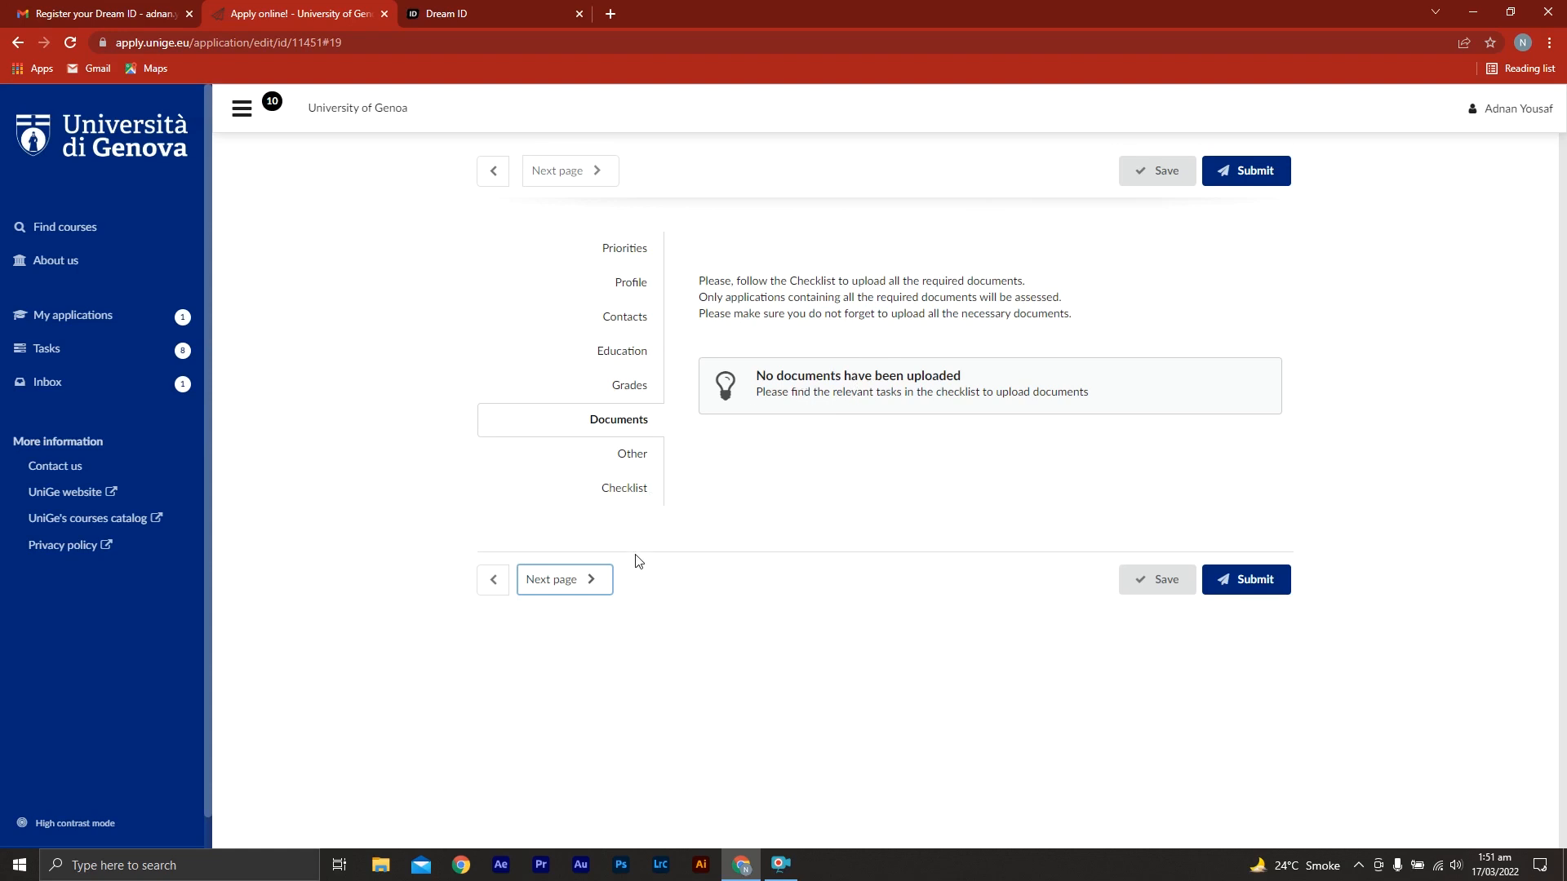
pyautogui.click(584, 586)
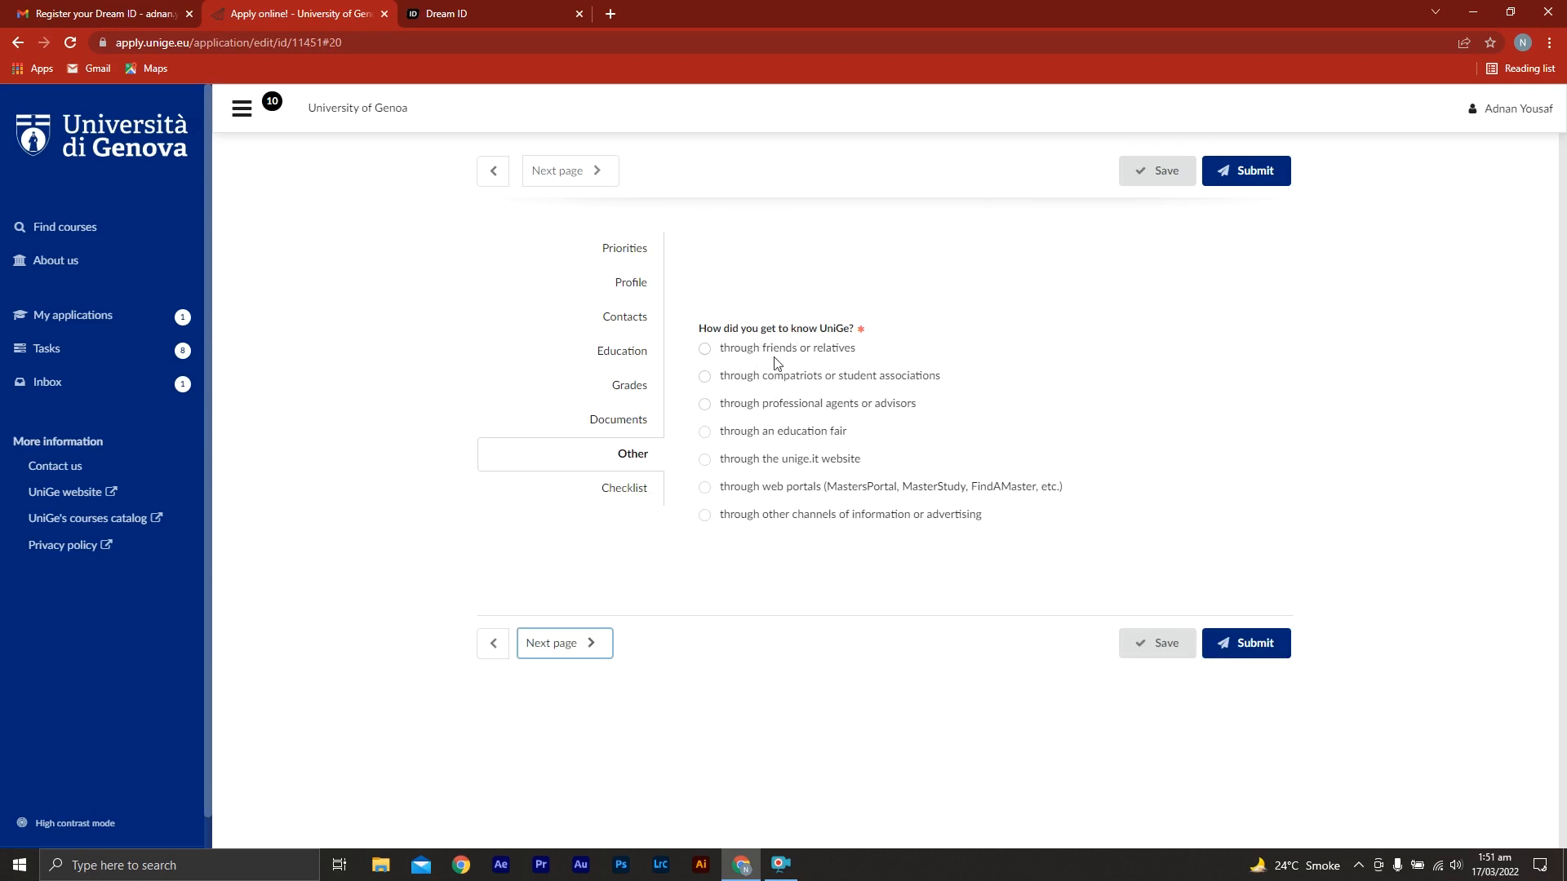
pyautogui.click(704, 459)
pyautogui.click(581, 646)
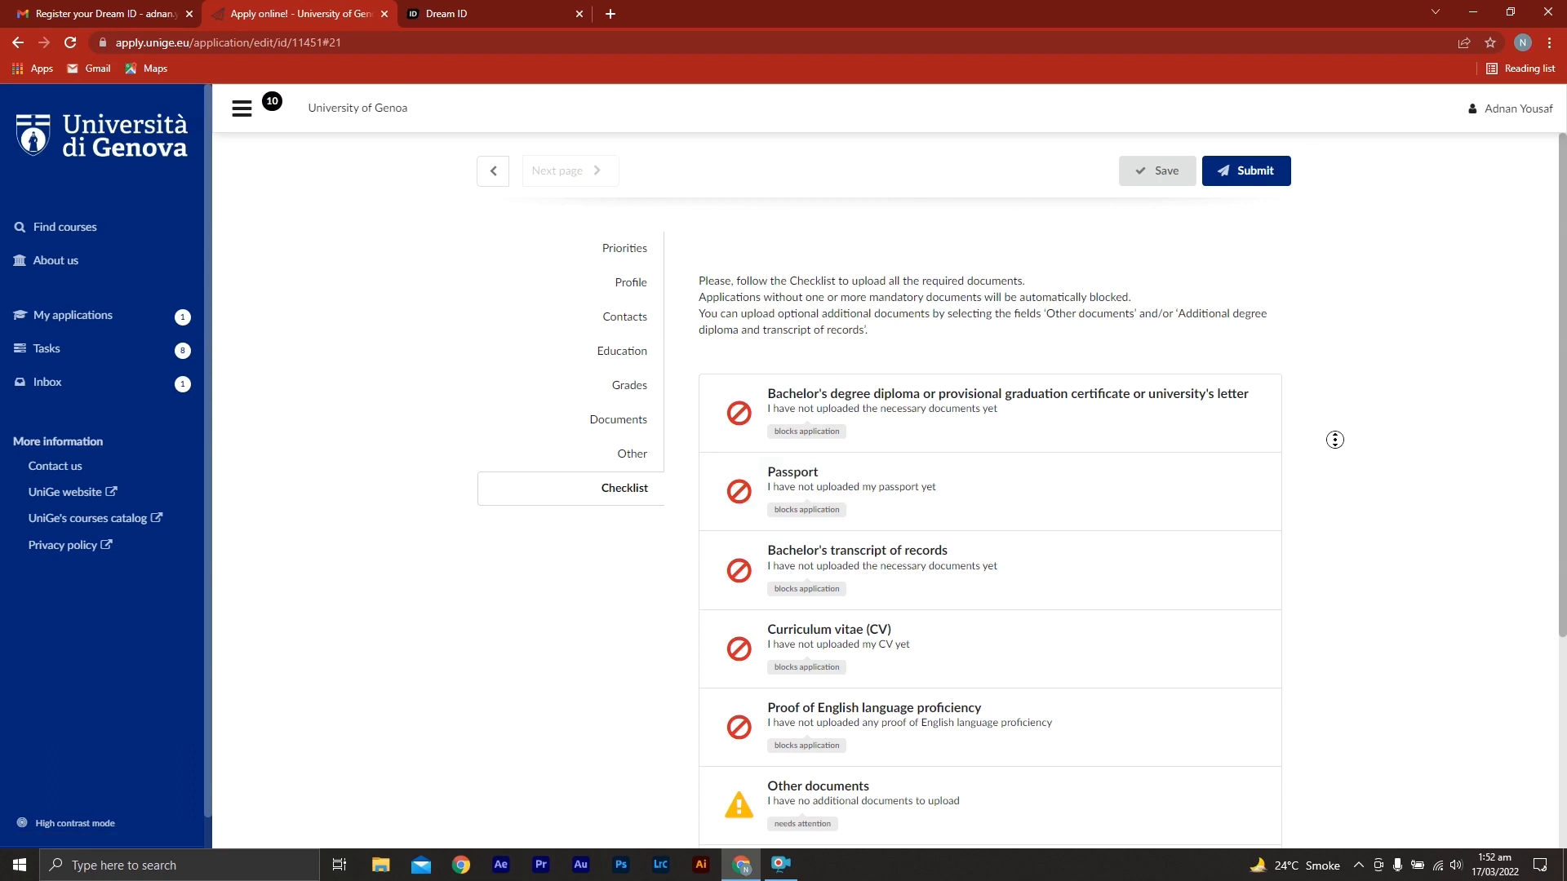
# Attach GB STARS SAMPLE.jpg to the bachelor's degree diploma task and mark the diploma or provisional degree certificate as uploaded
pyautogui.scroll(-2, 1330, 471)
pyautogui.scroll(-1, 1329, 471)
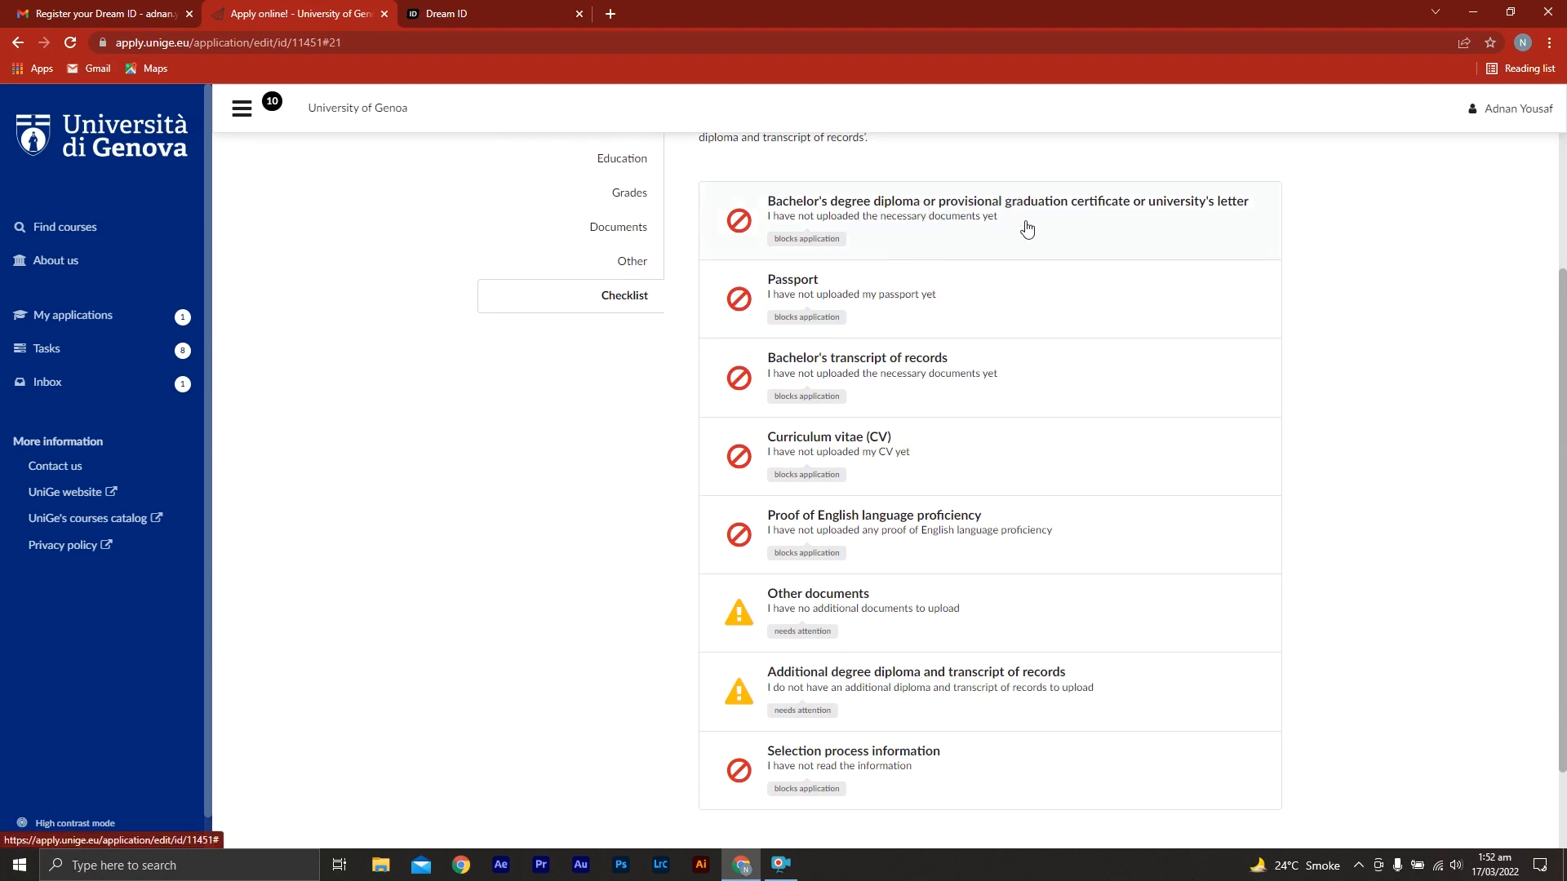
pyautogui.click(945, 236)
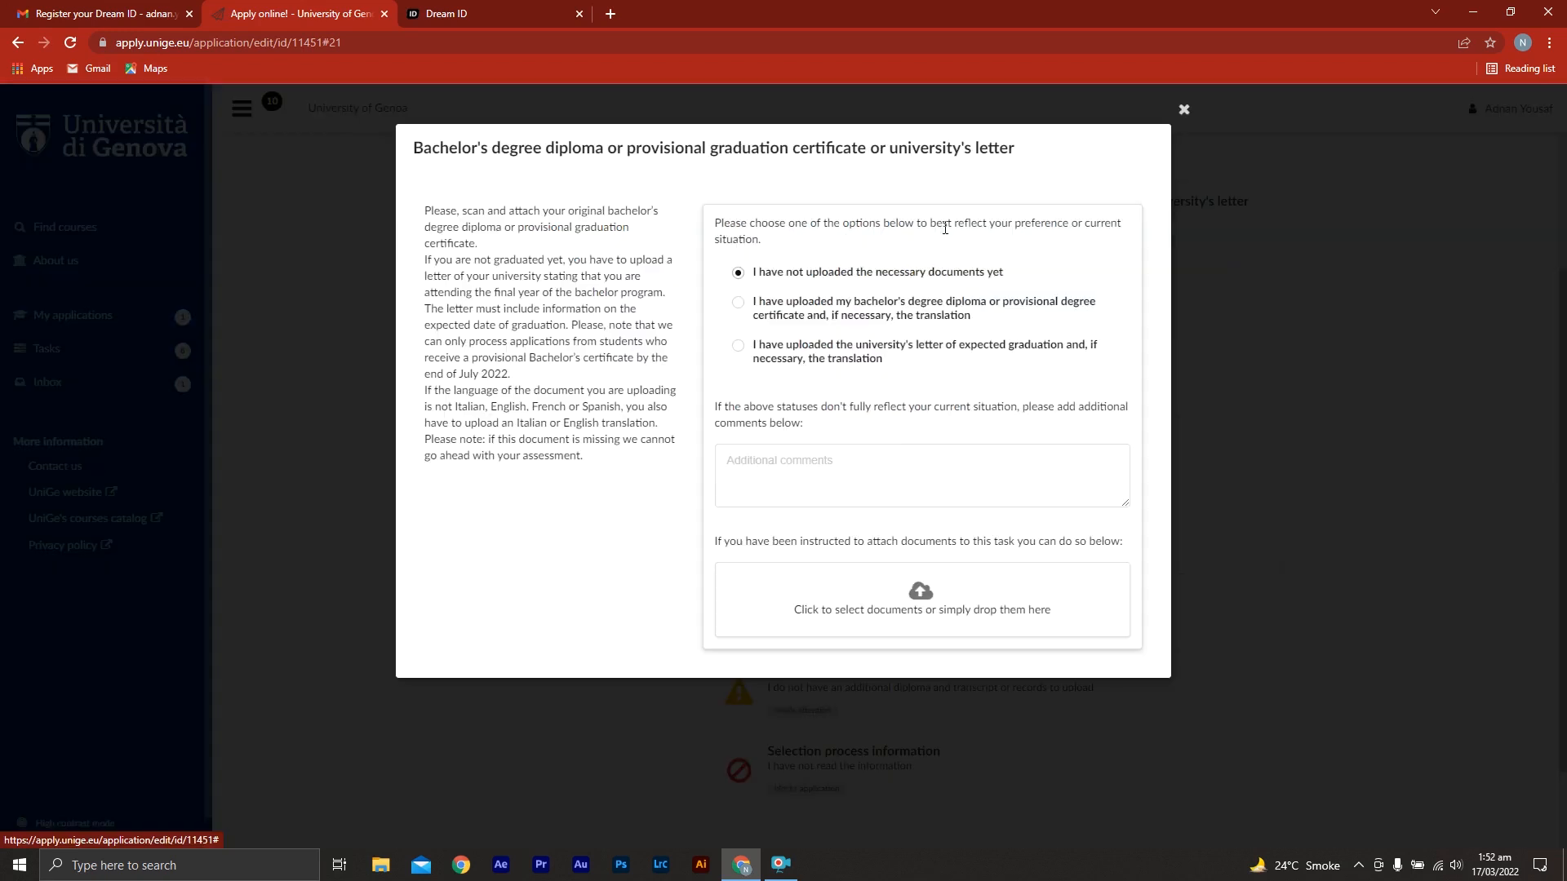
pyautogui.click(896, 586)
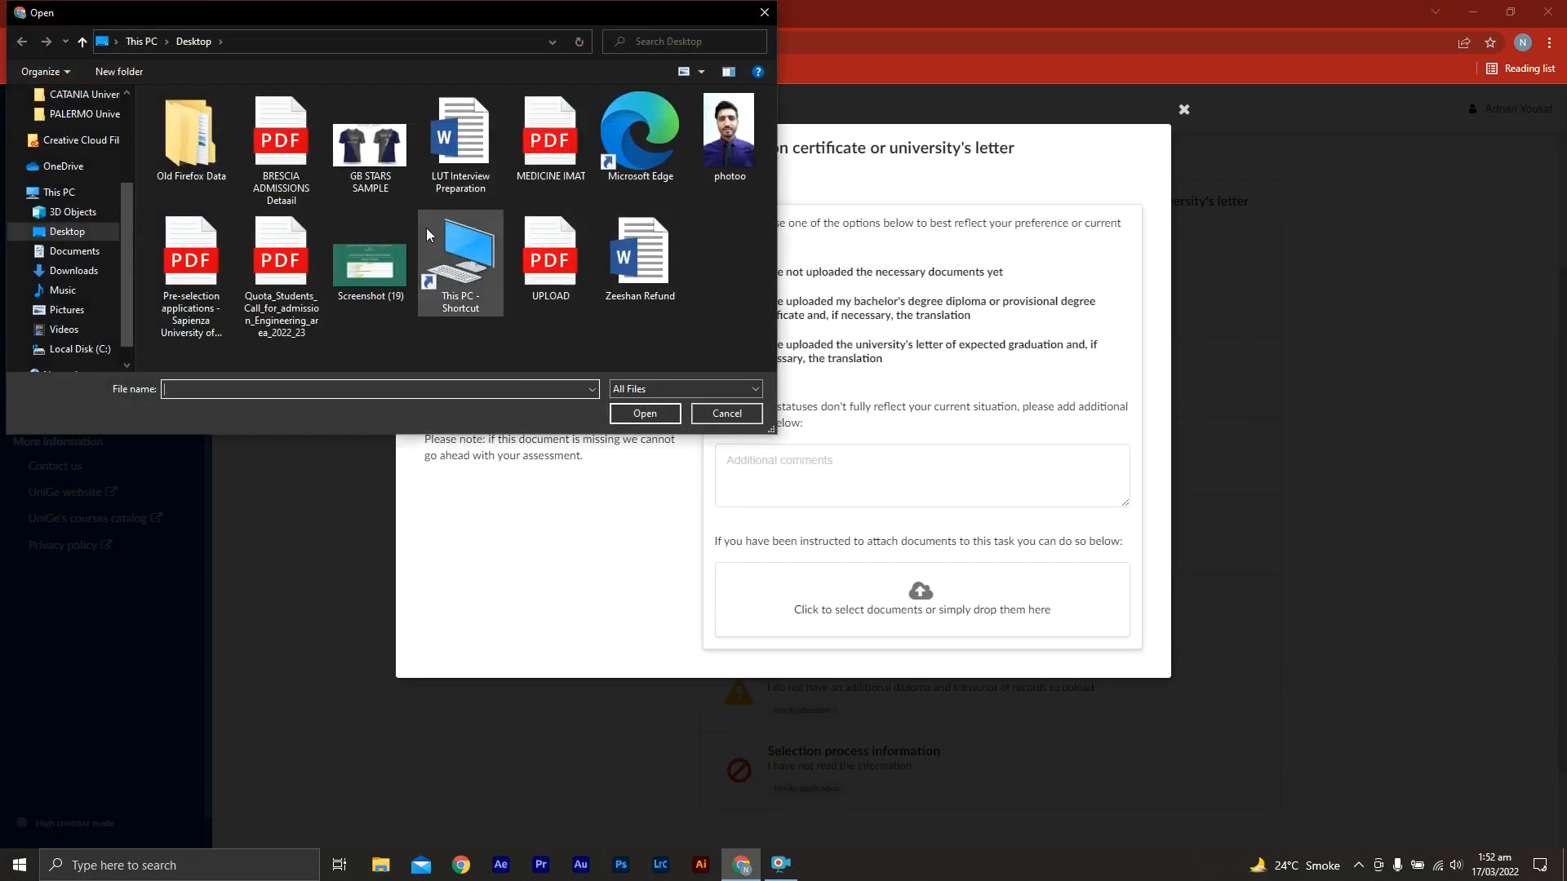
pyautogui.doubleClick(375, 160)
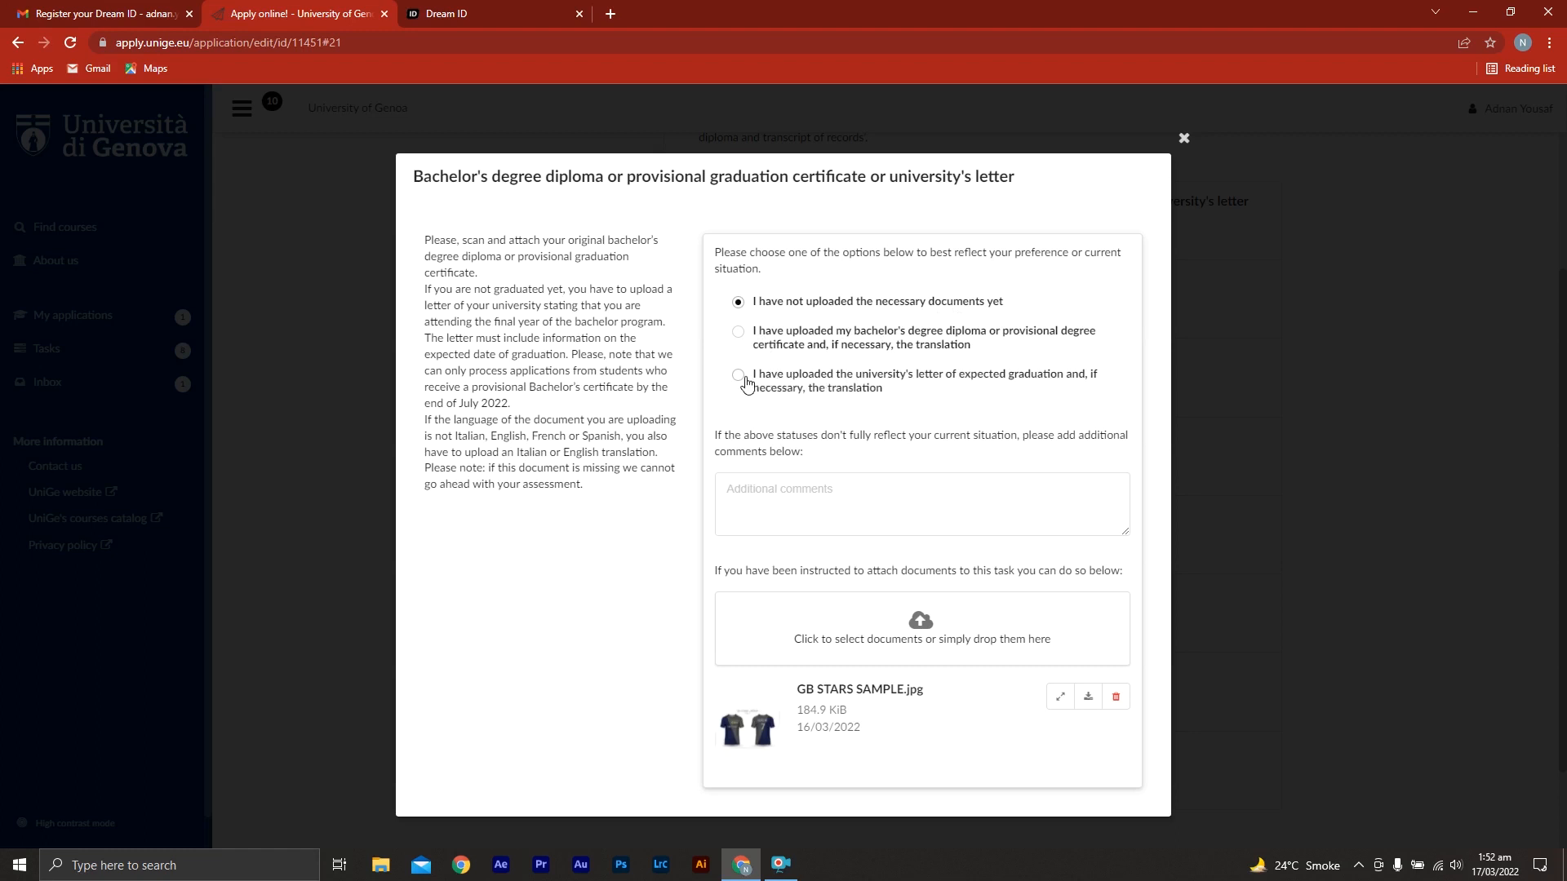
pyautogui.click(739, 335)
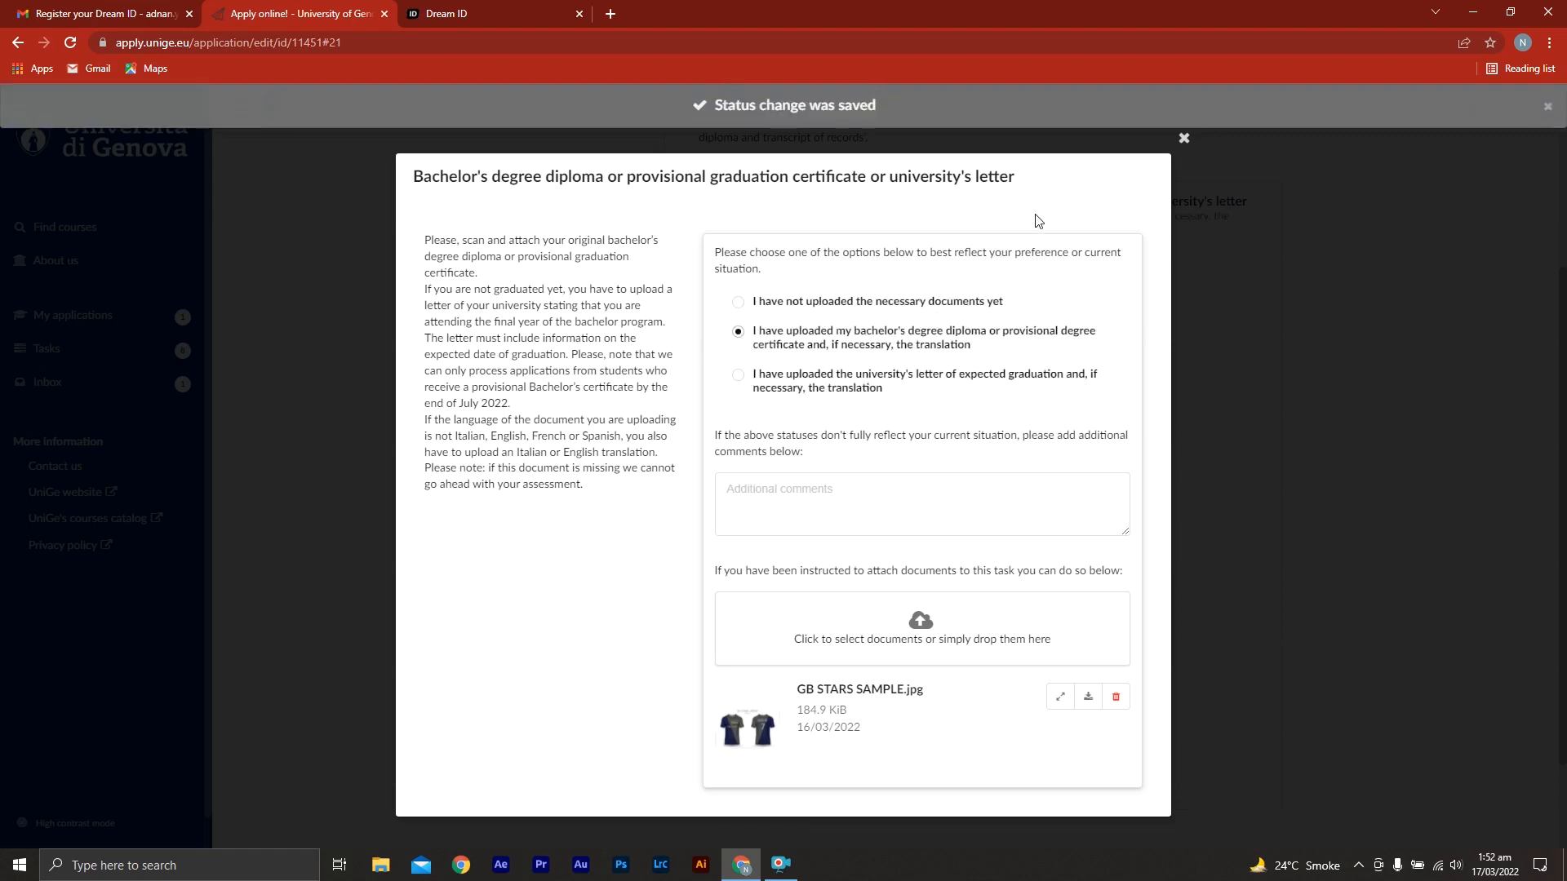
pyautogui.click(1183, 141)
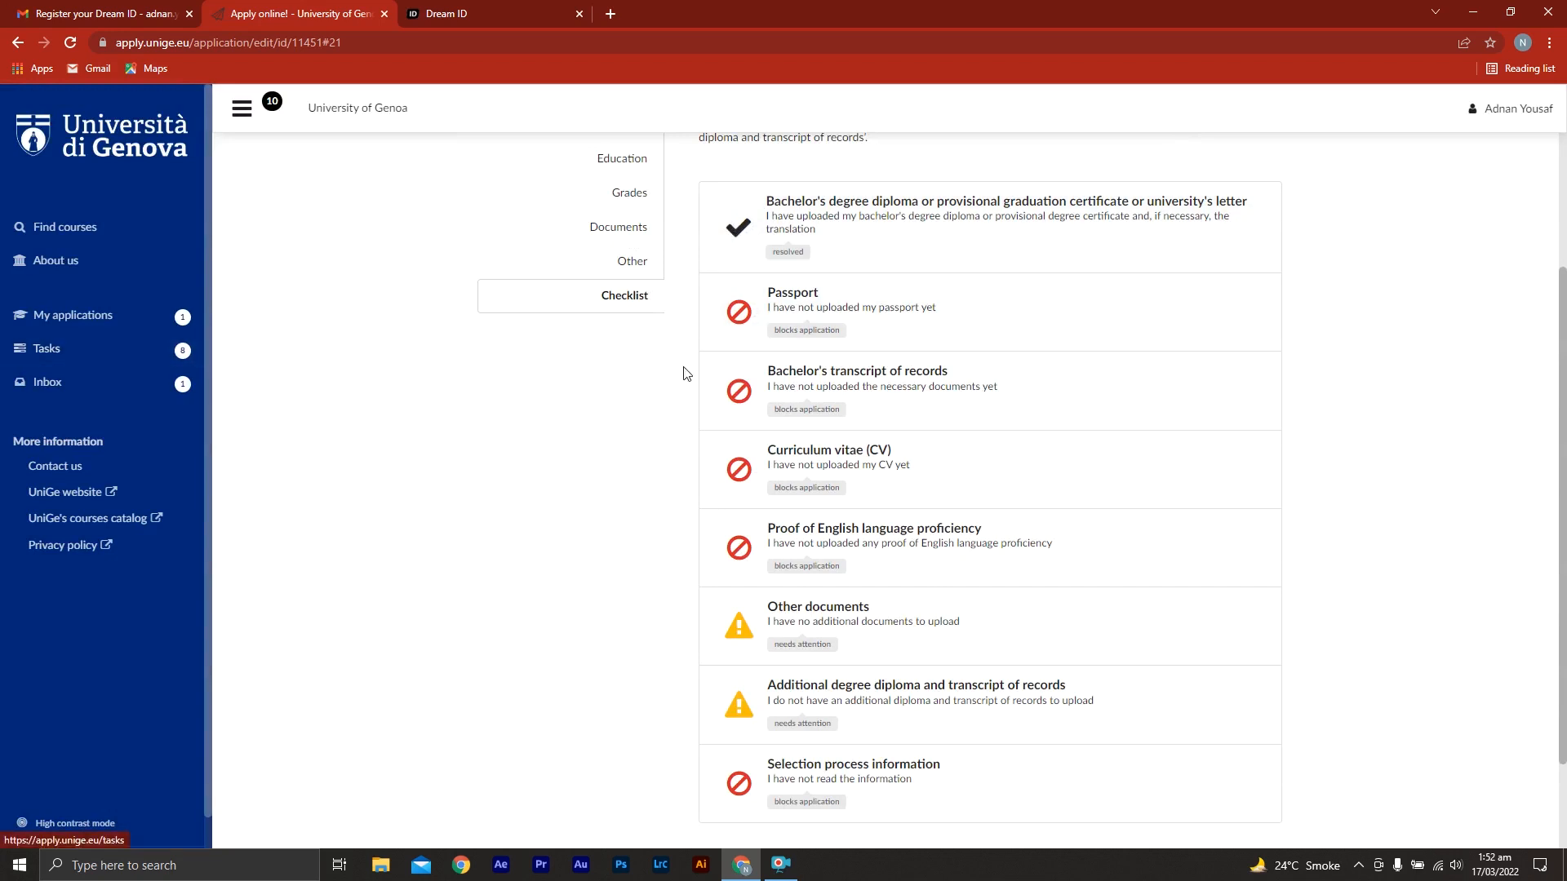
# Attach GB STARS SAMPLE.jpg to the Passport task and set its status to "I have uploaded my passport"
pyautogui.click(929, 314)
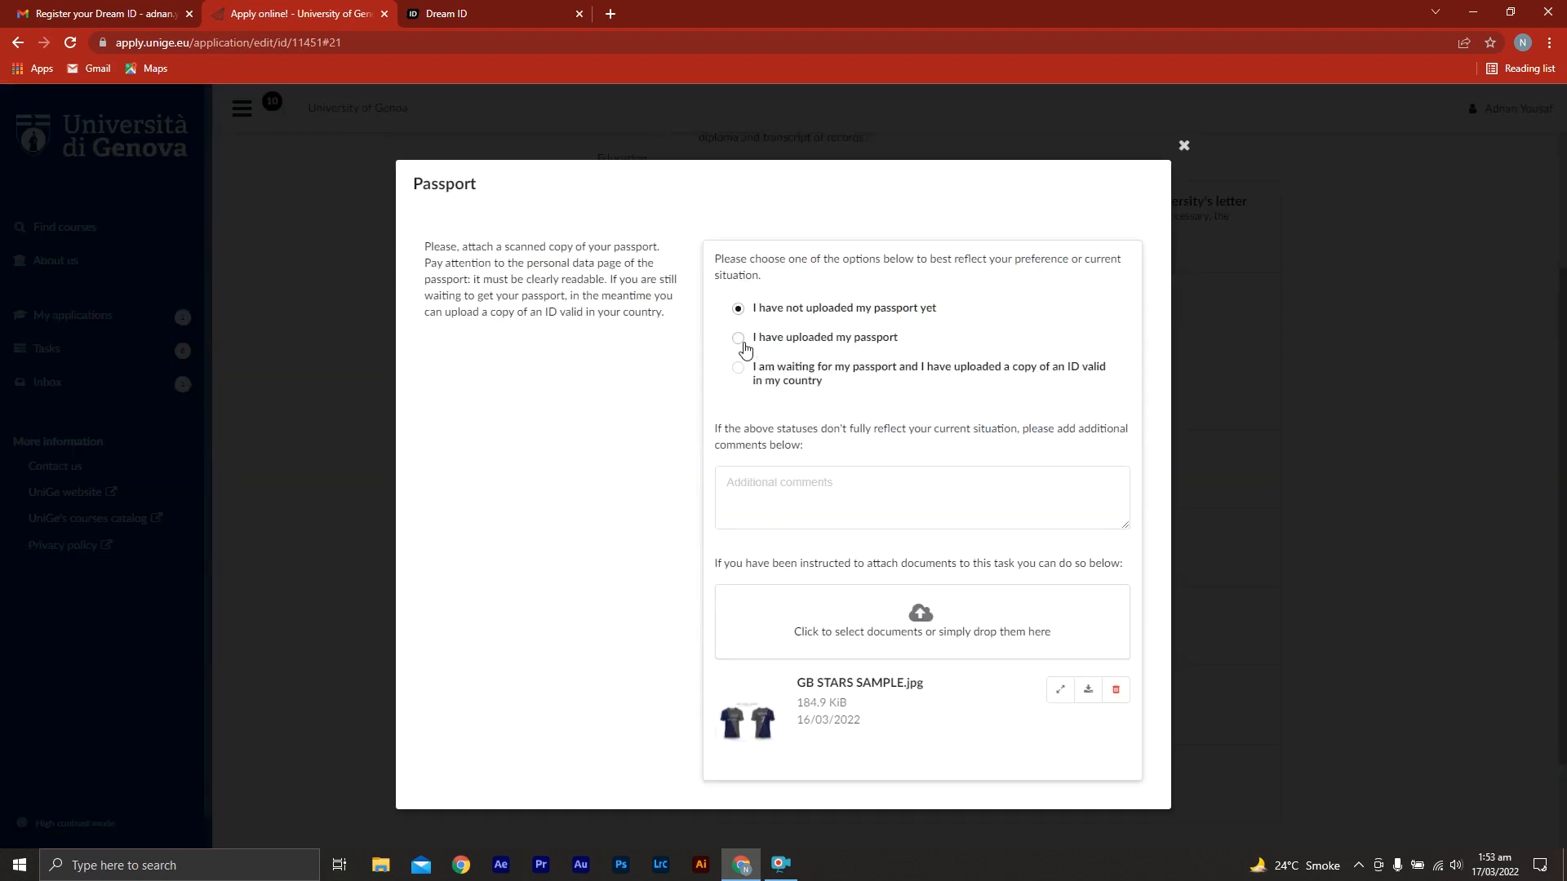
pyautogui.click(744, 344)
pyautogui.click(1183, 149)
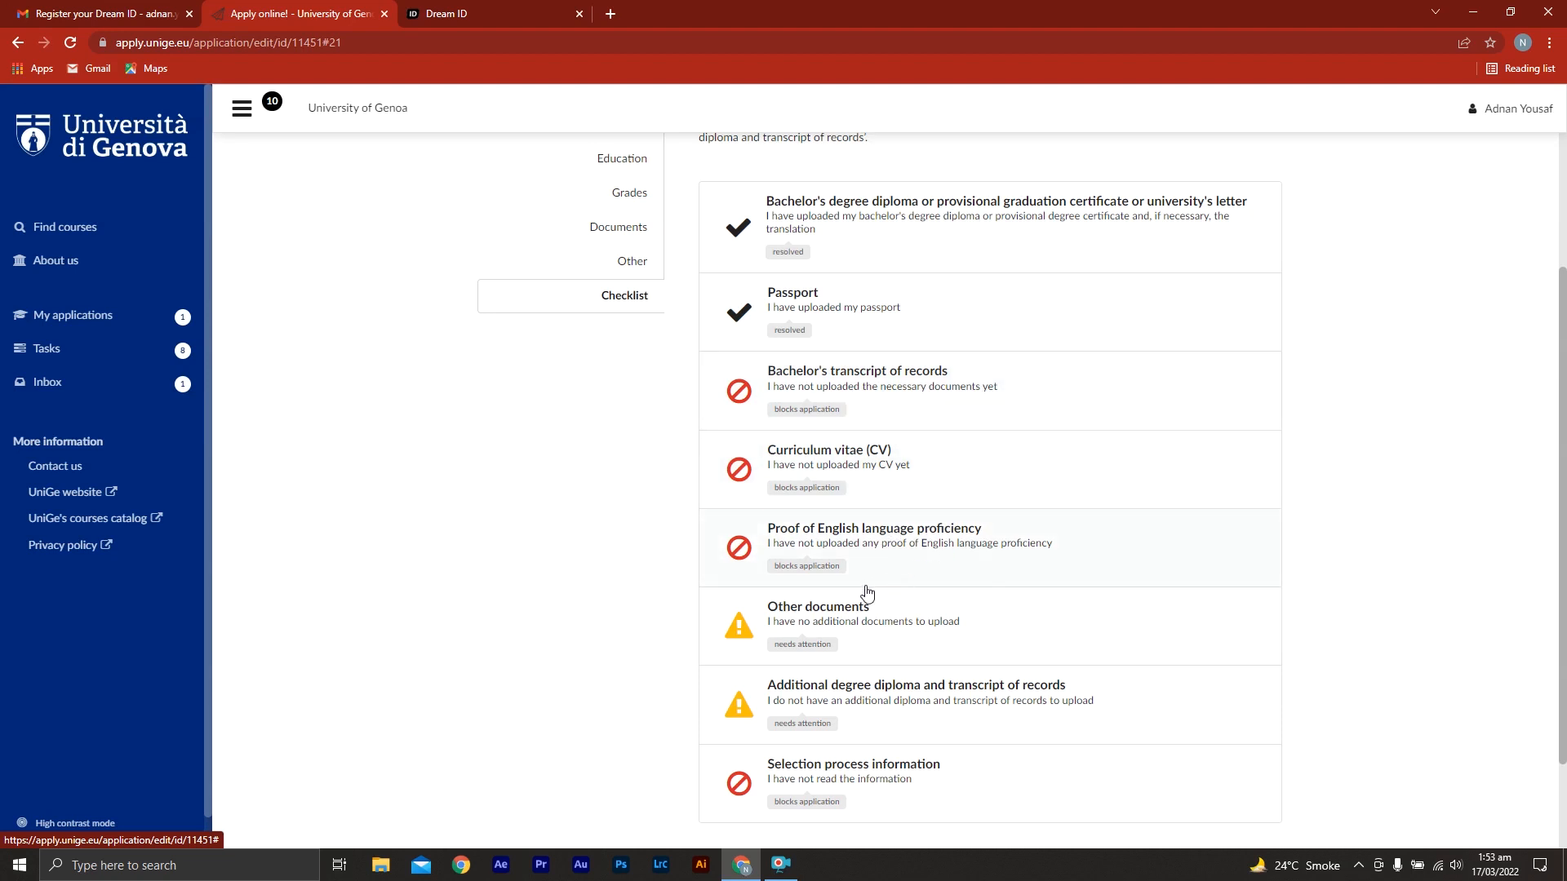
# Attach GB STARS SAMPLE.jpg to the Other documents task and set its status to "I have uploaded my additional documents"
pyautogui.click(915, 631)
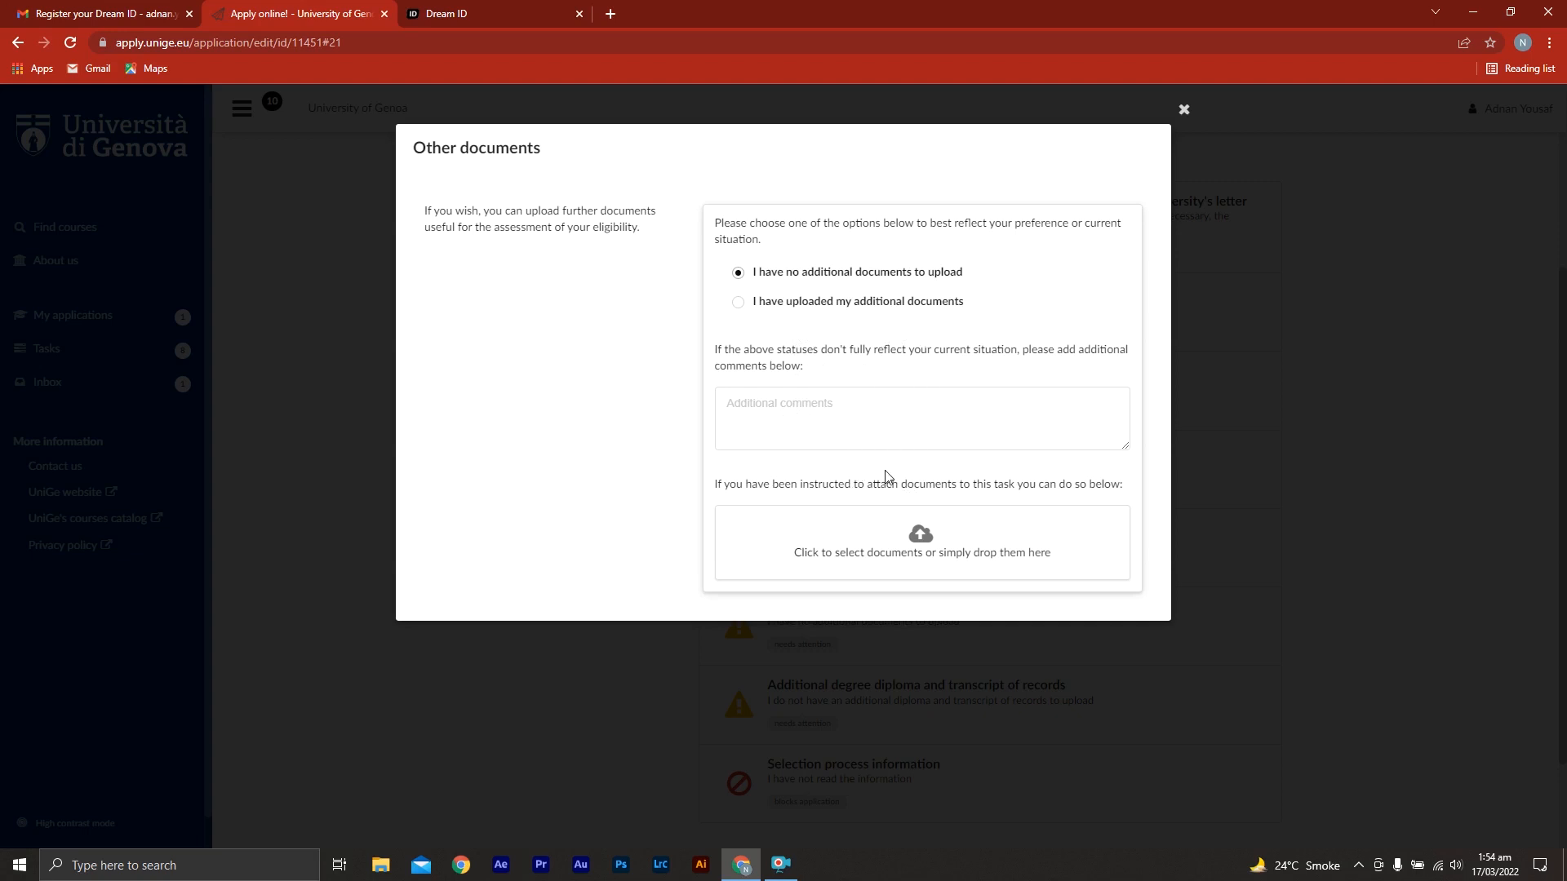
pyautogui.click(905, 558)
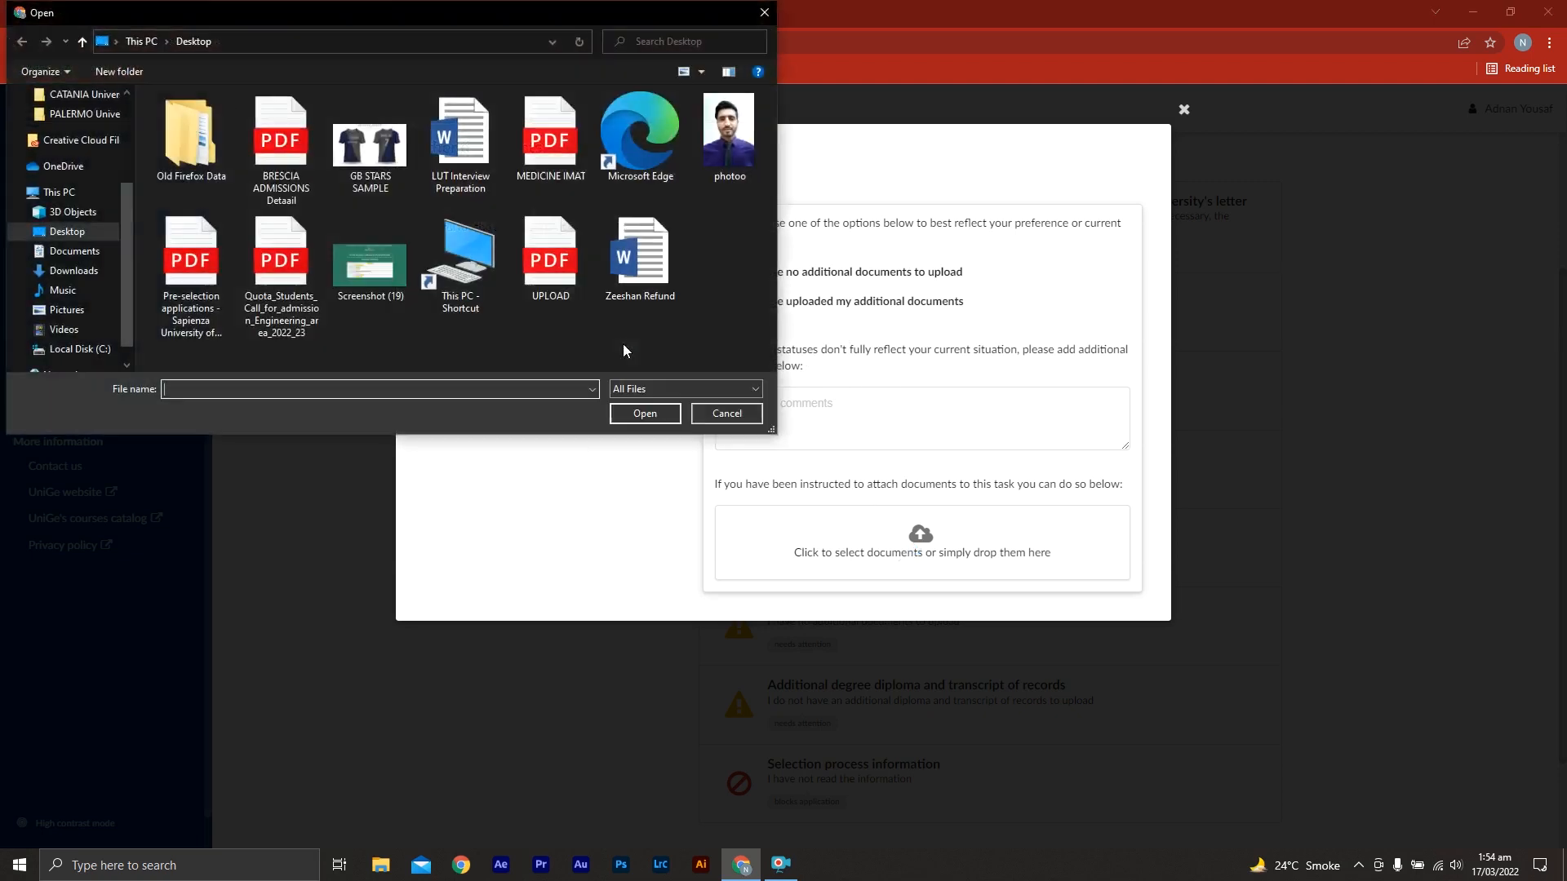
pyautogui.doubleClick(388, 167)
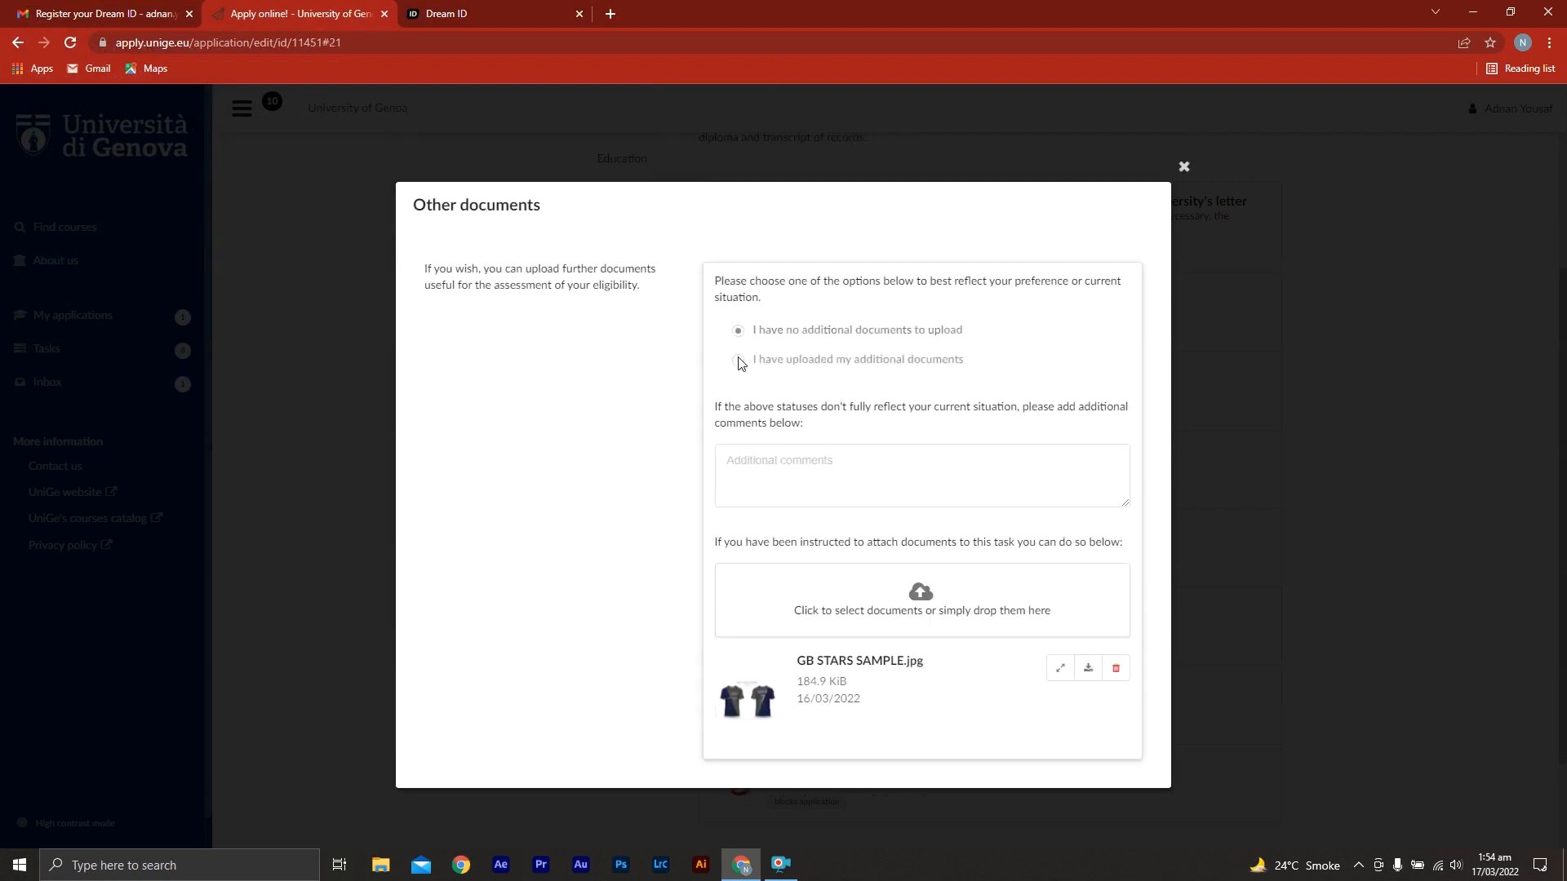
pyautogui.click(739, 361)
pyautogui.click(1185, 168)
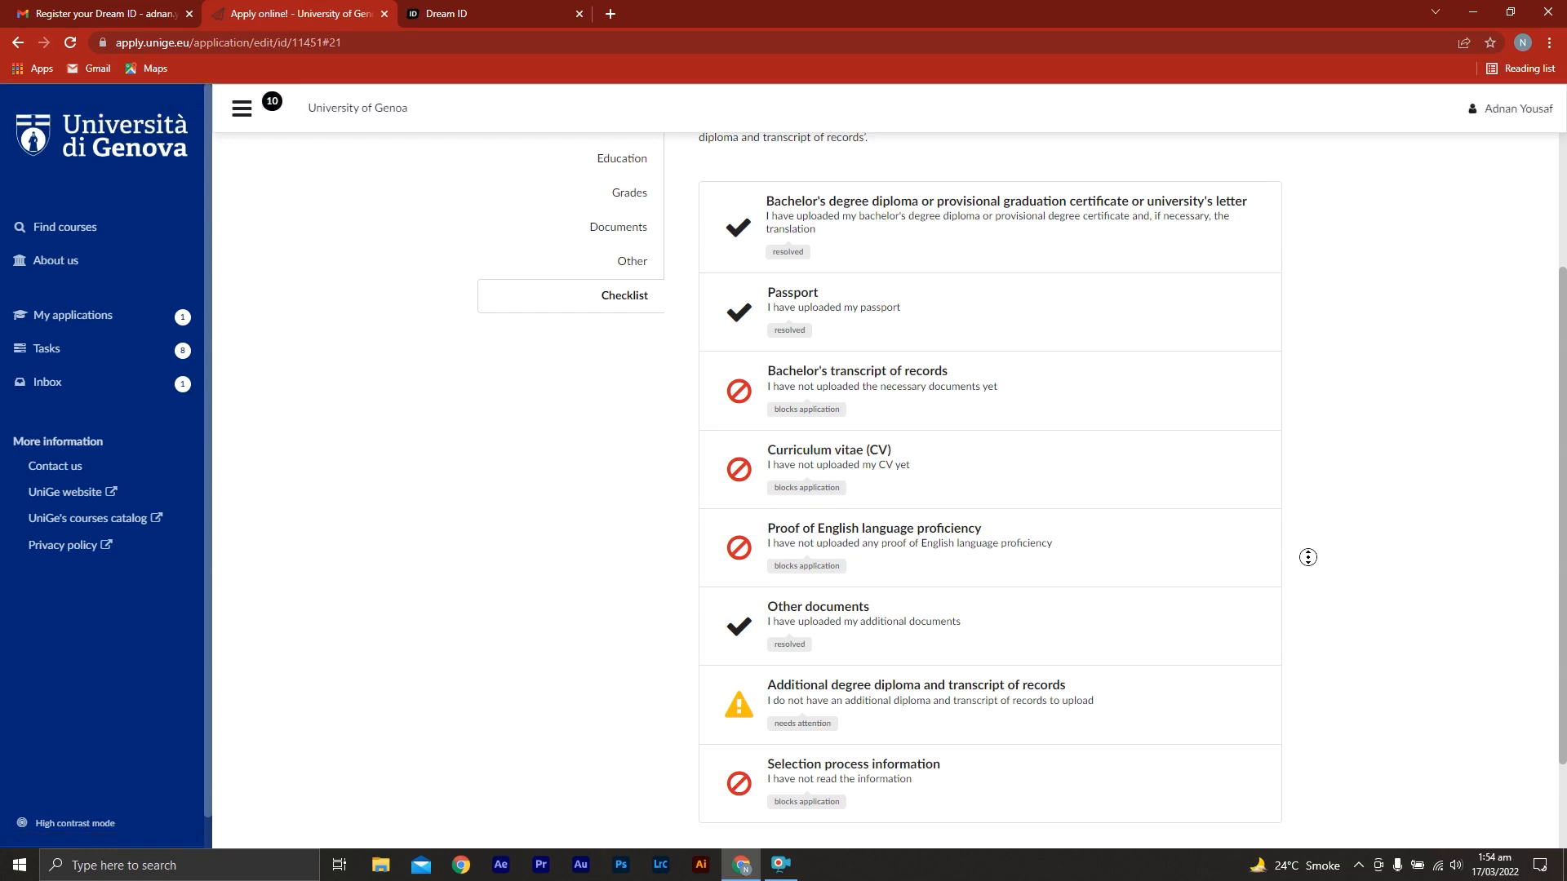
# Review the instructions and status options of the additional degree diploma and transcript of records task
pyautogui.scroll(-1, 1306, 571)
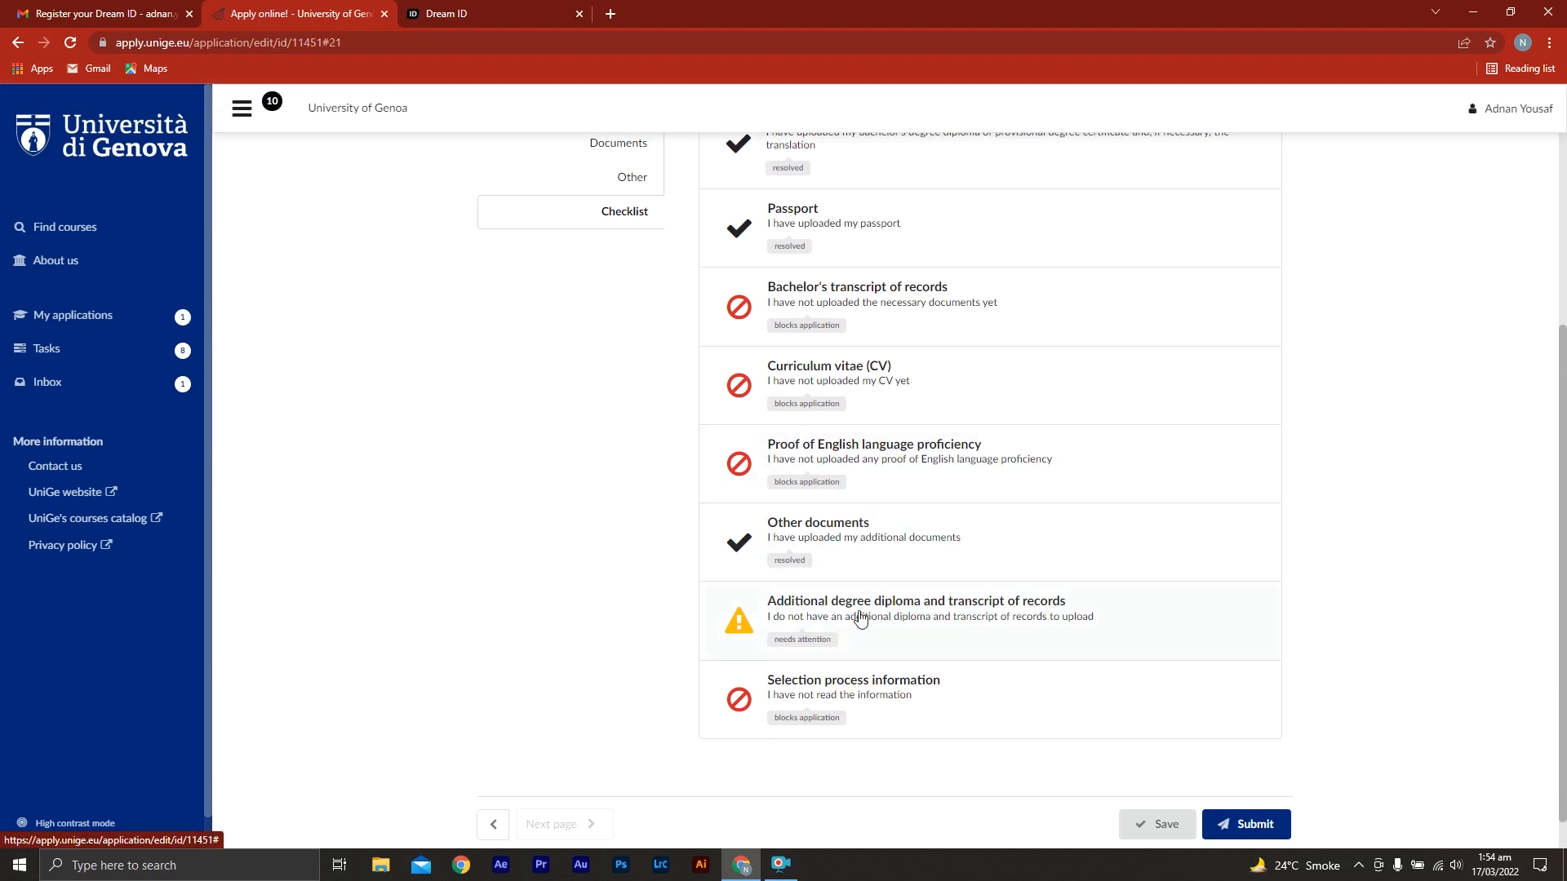
pyautogui.click(920, 627)
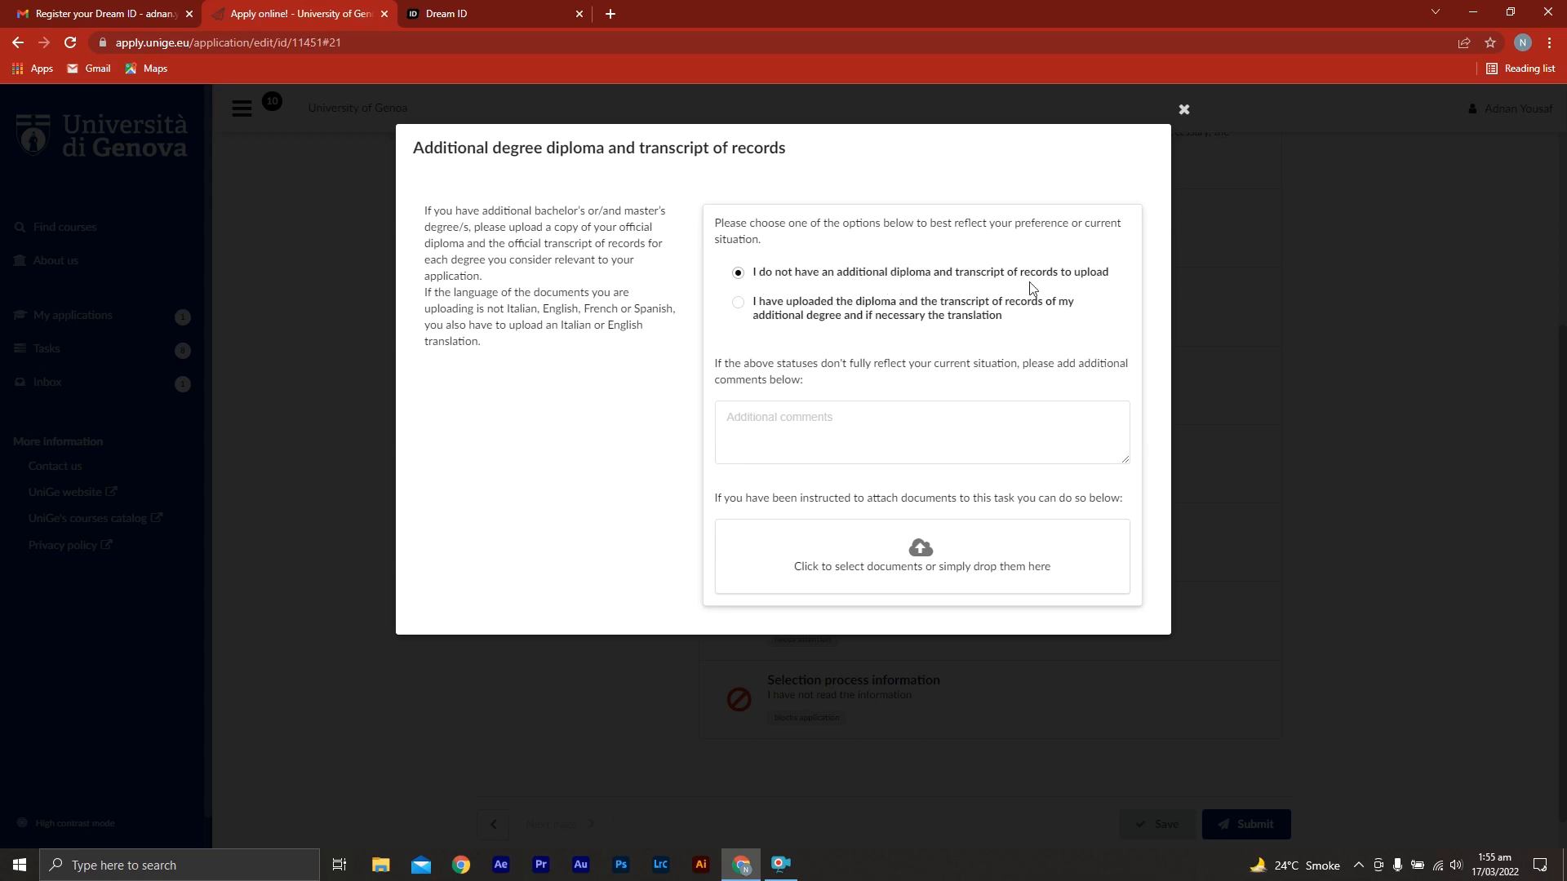
pyautogui.click(1183, 111)
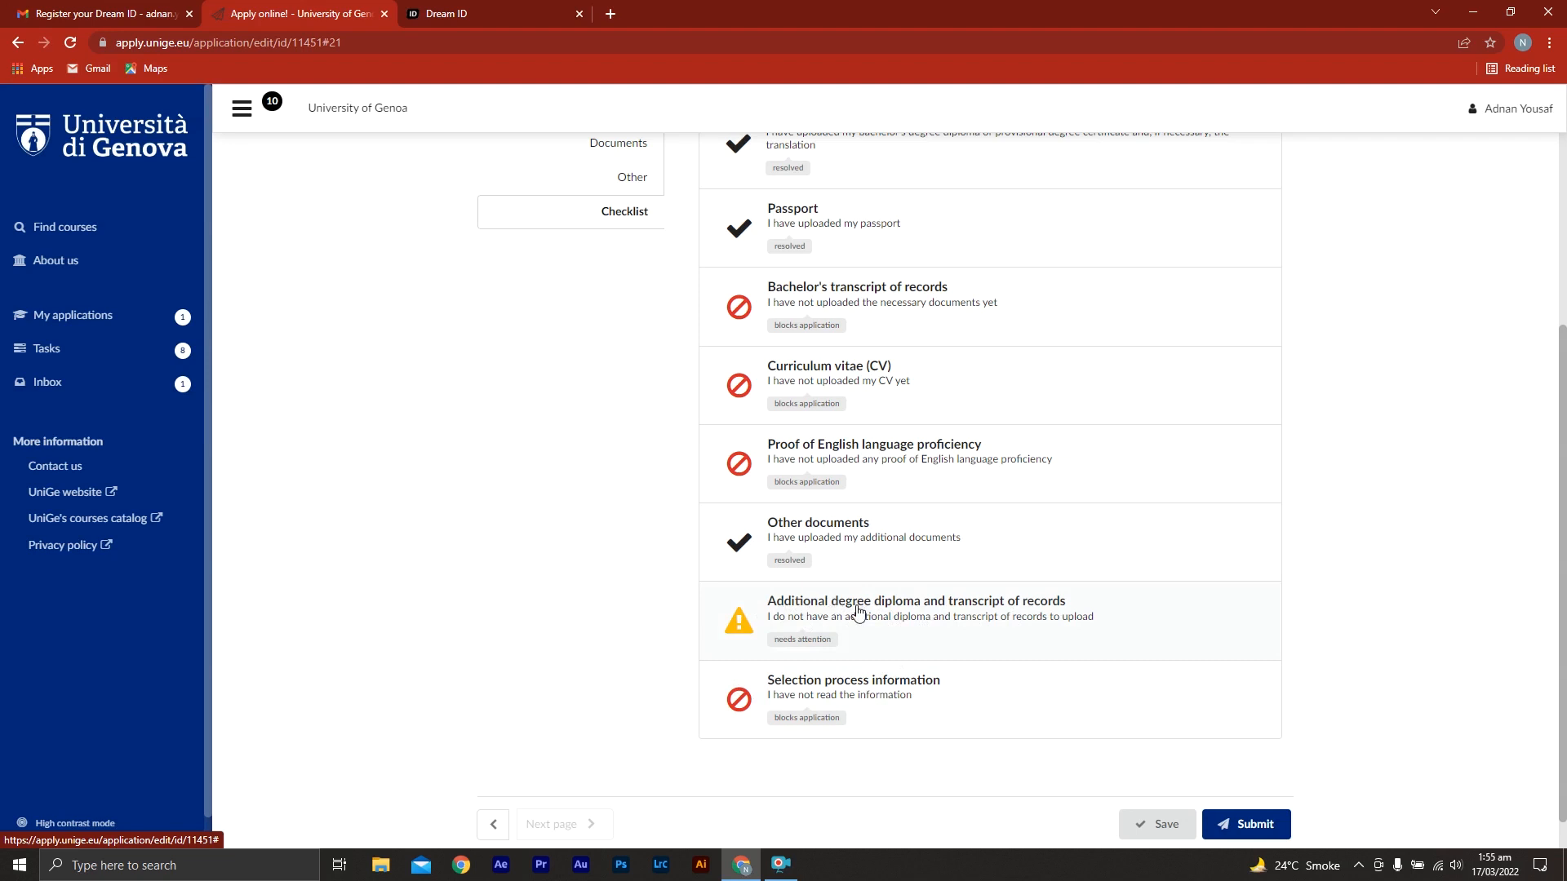
# Set the Selection process information task to "I have read the information"
pyautogui.click(880, 703)
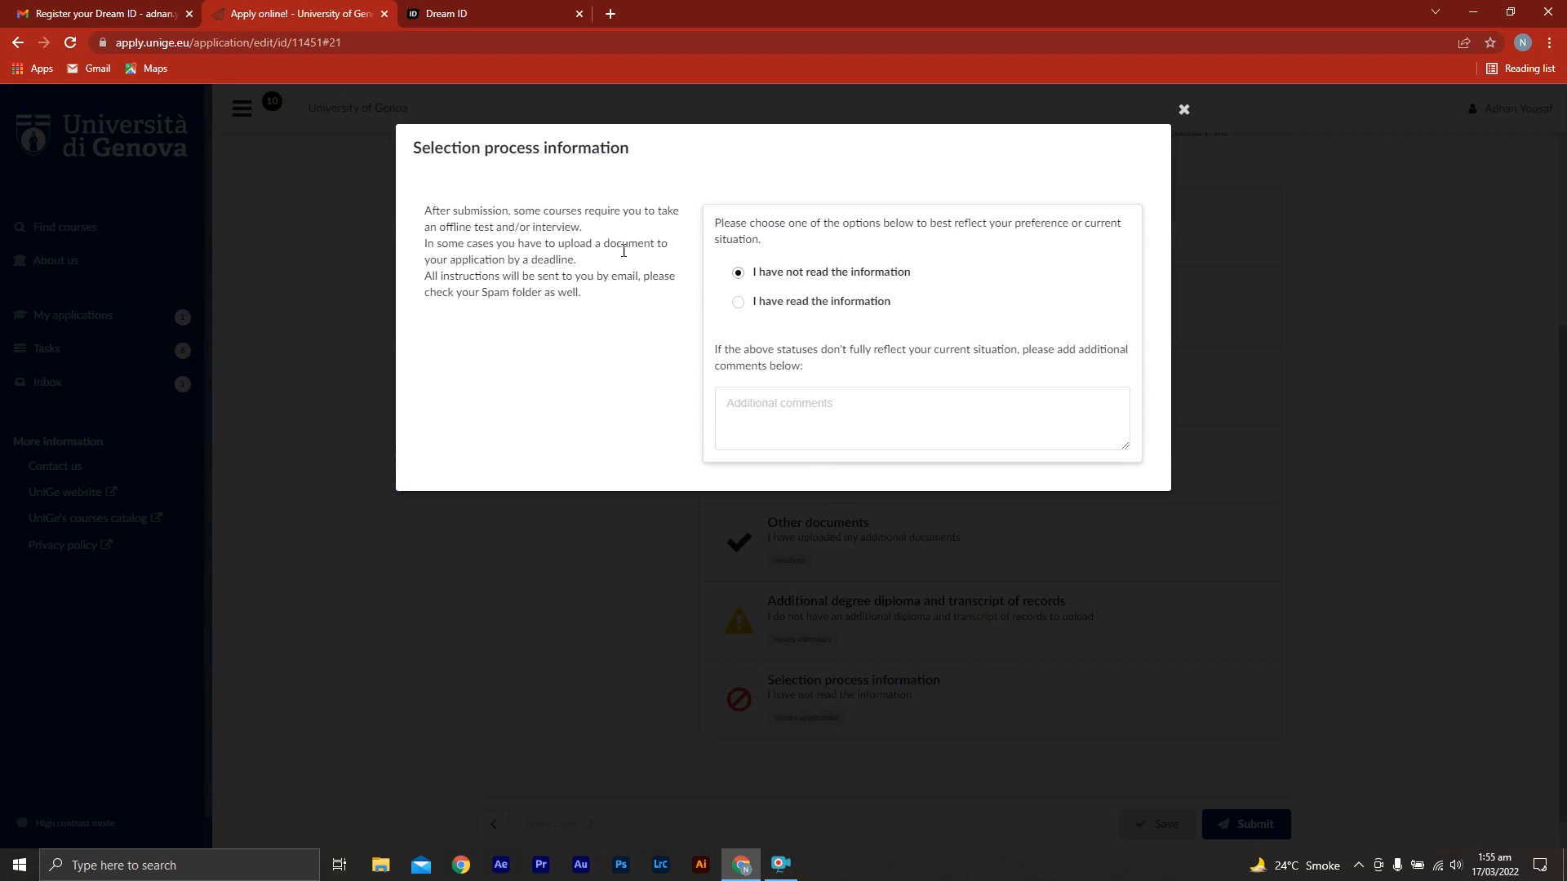
pyautogui.click(739, 307)
pyautogui.click(1183, 111)
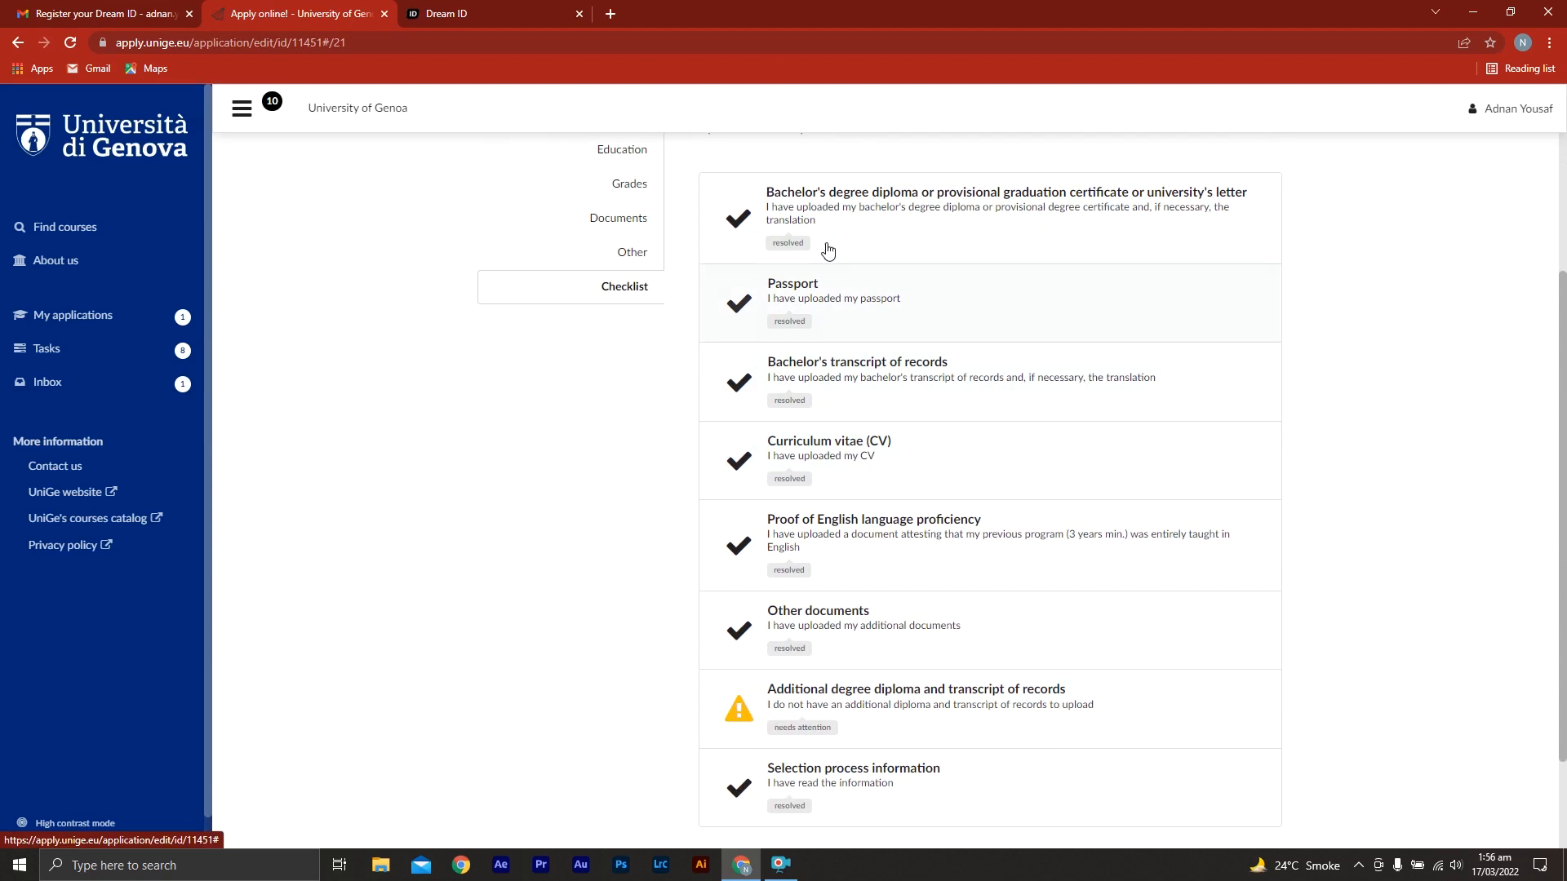
# Review the checklist and the uploaded documents, and submit the application from the Priorities page
pyautogui.middleClick(1443, 555)
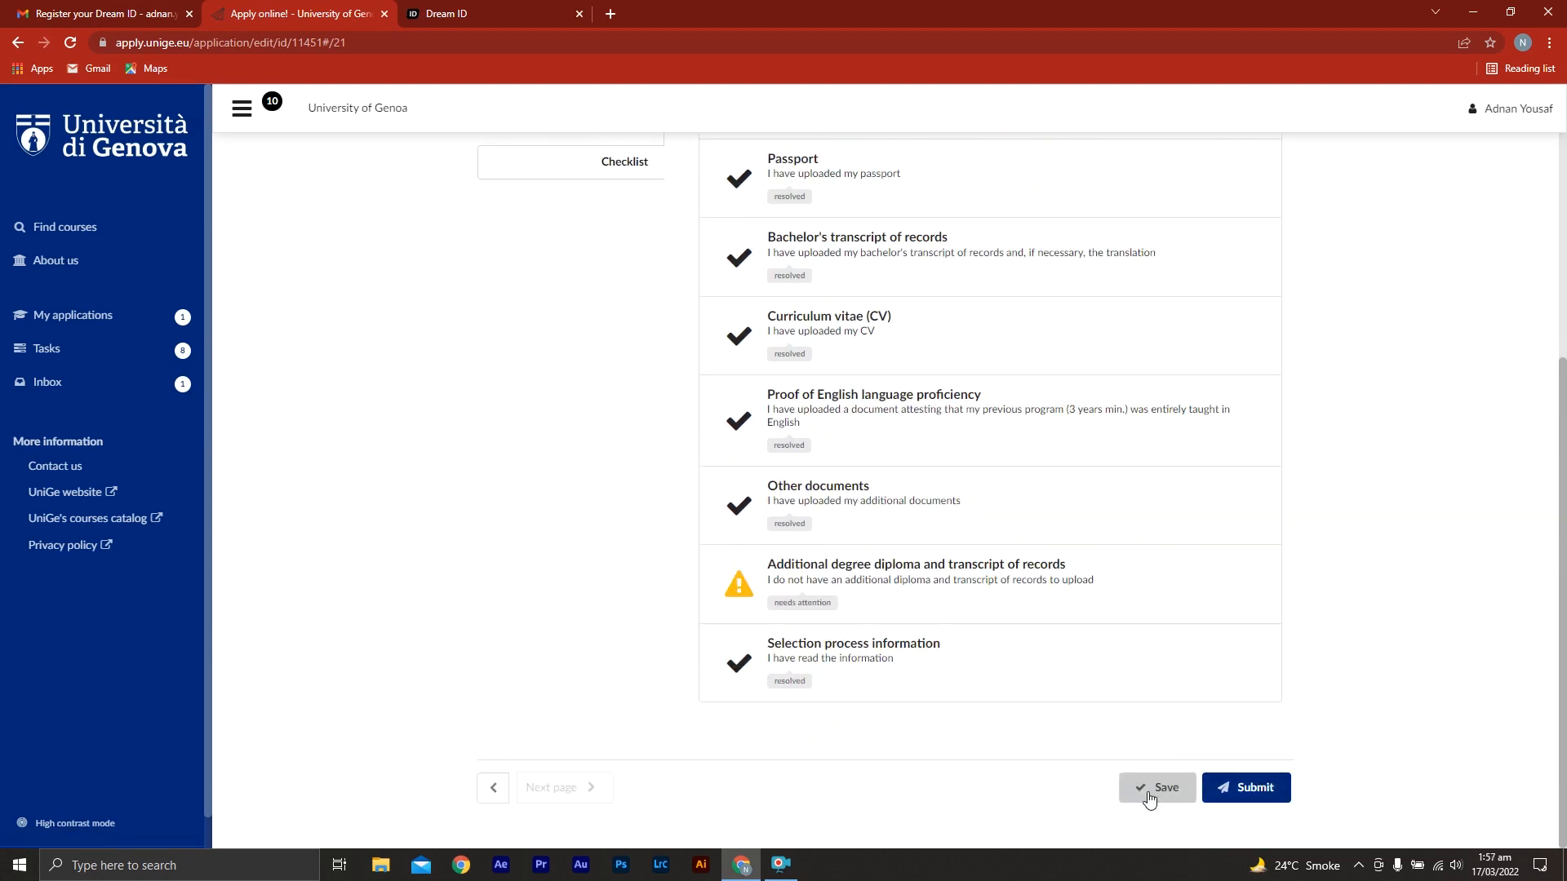
pyautogui.middleClick(567, 606)
pyautogui.scroll(3, 551, 541)
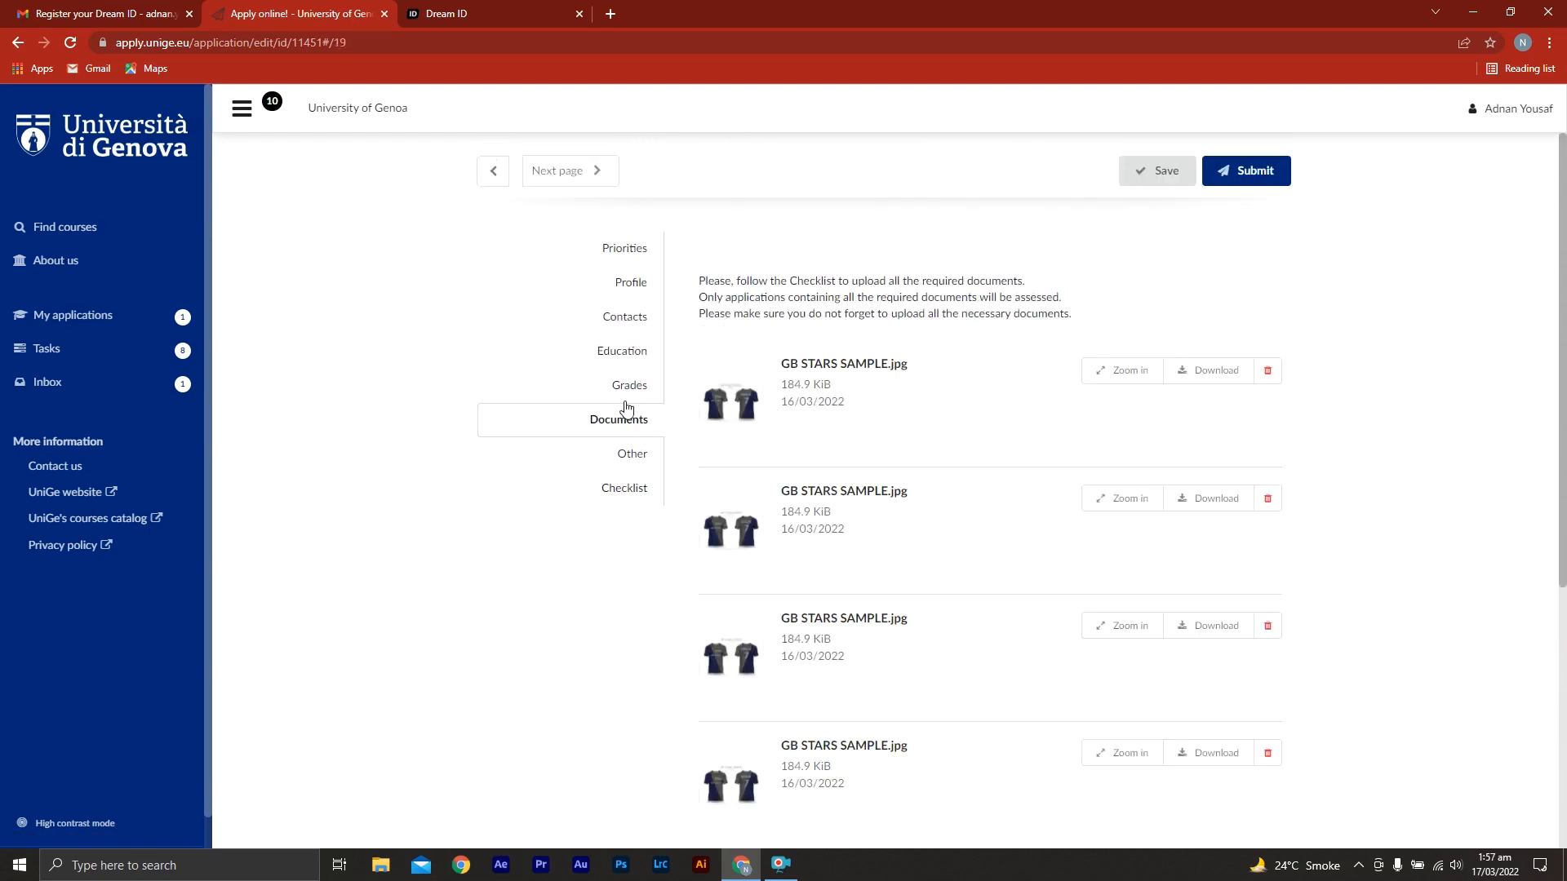
pyautogui.middleClick(1401, 415)
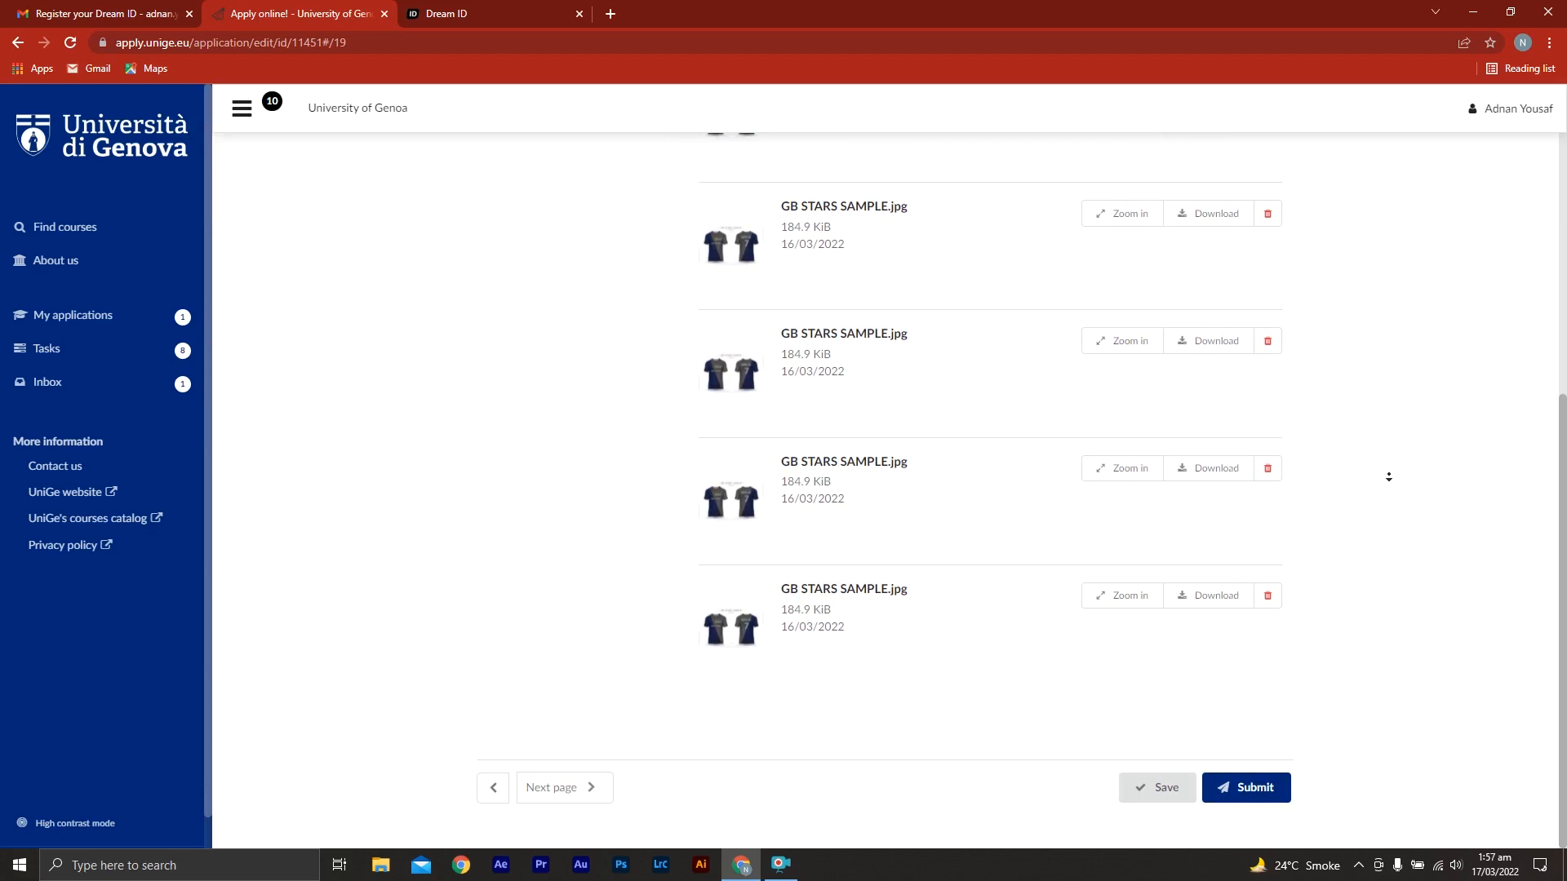
pyautogui.middleClick(1366, 300)
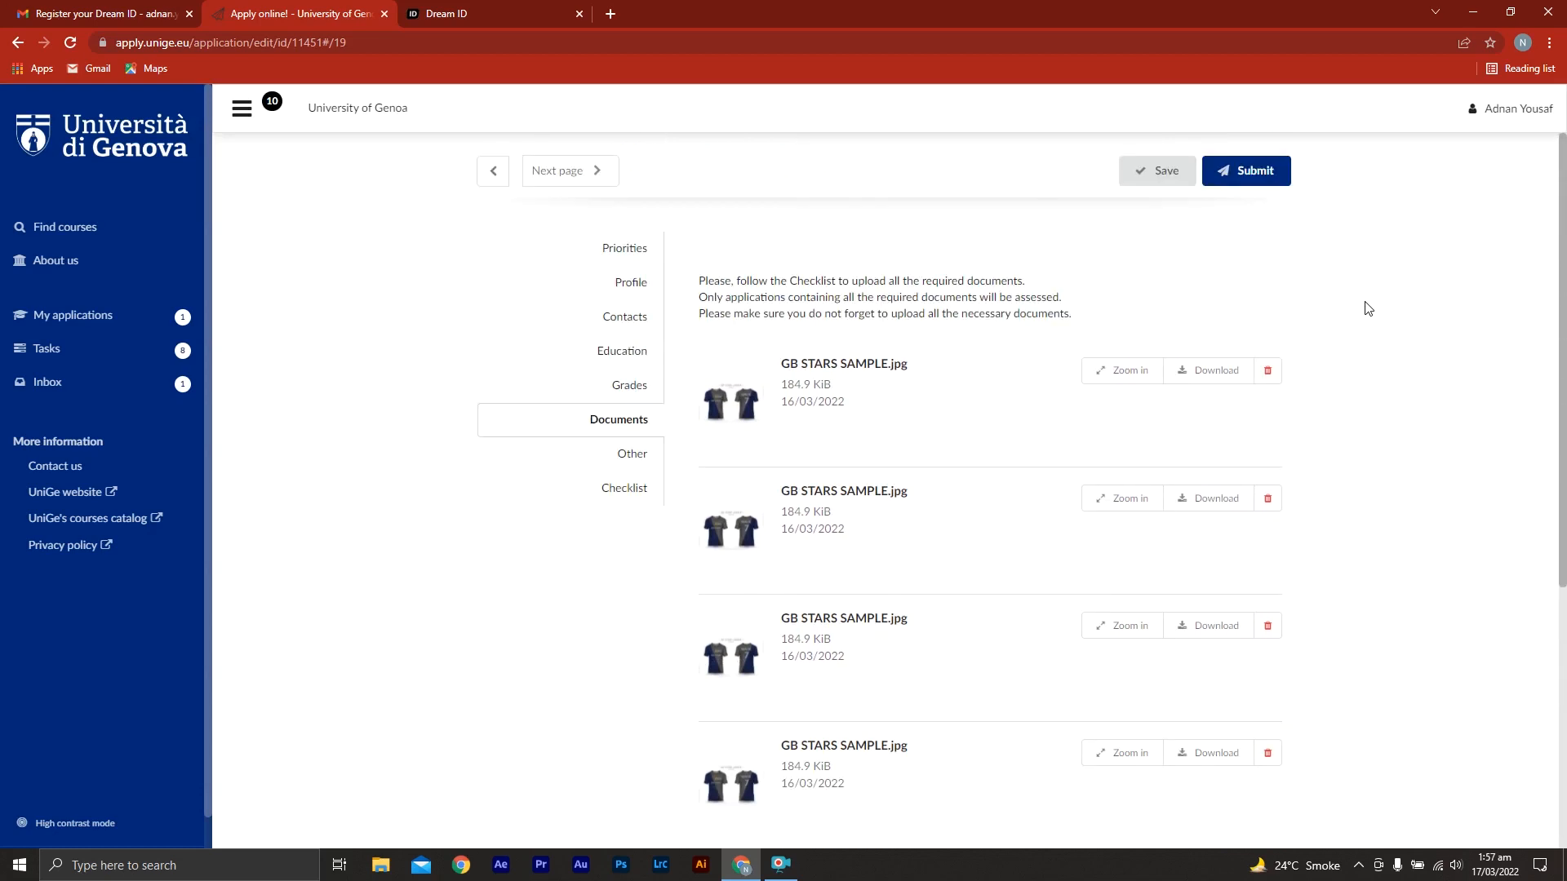
pyautogui.click(602, 242)
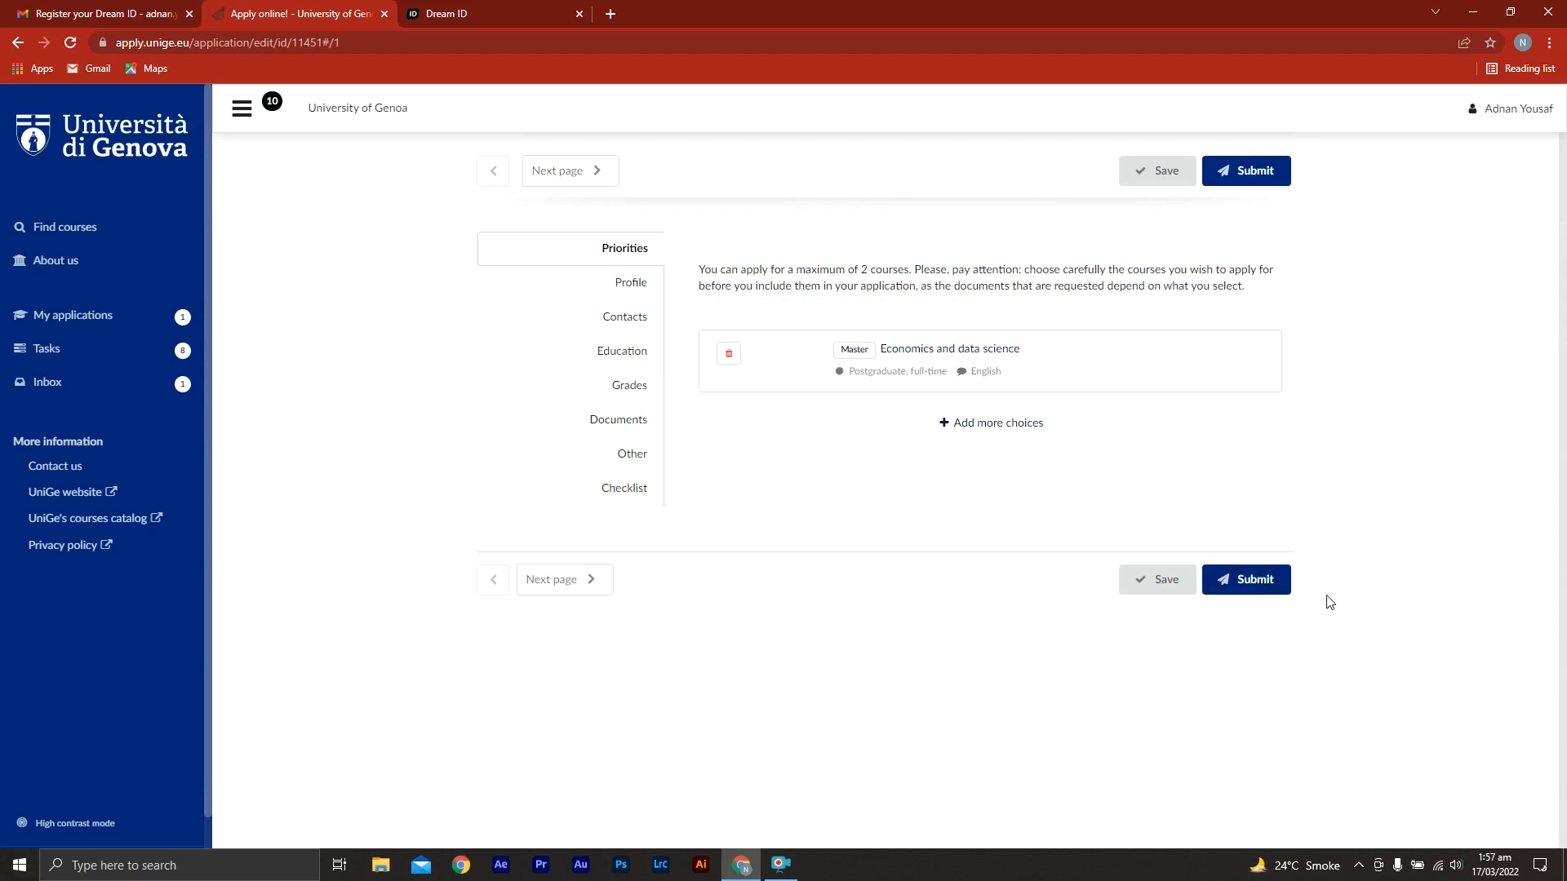
pyautogui.click(1249, 581)
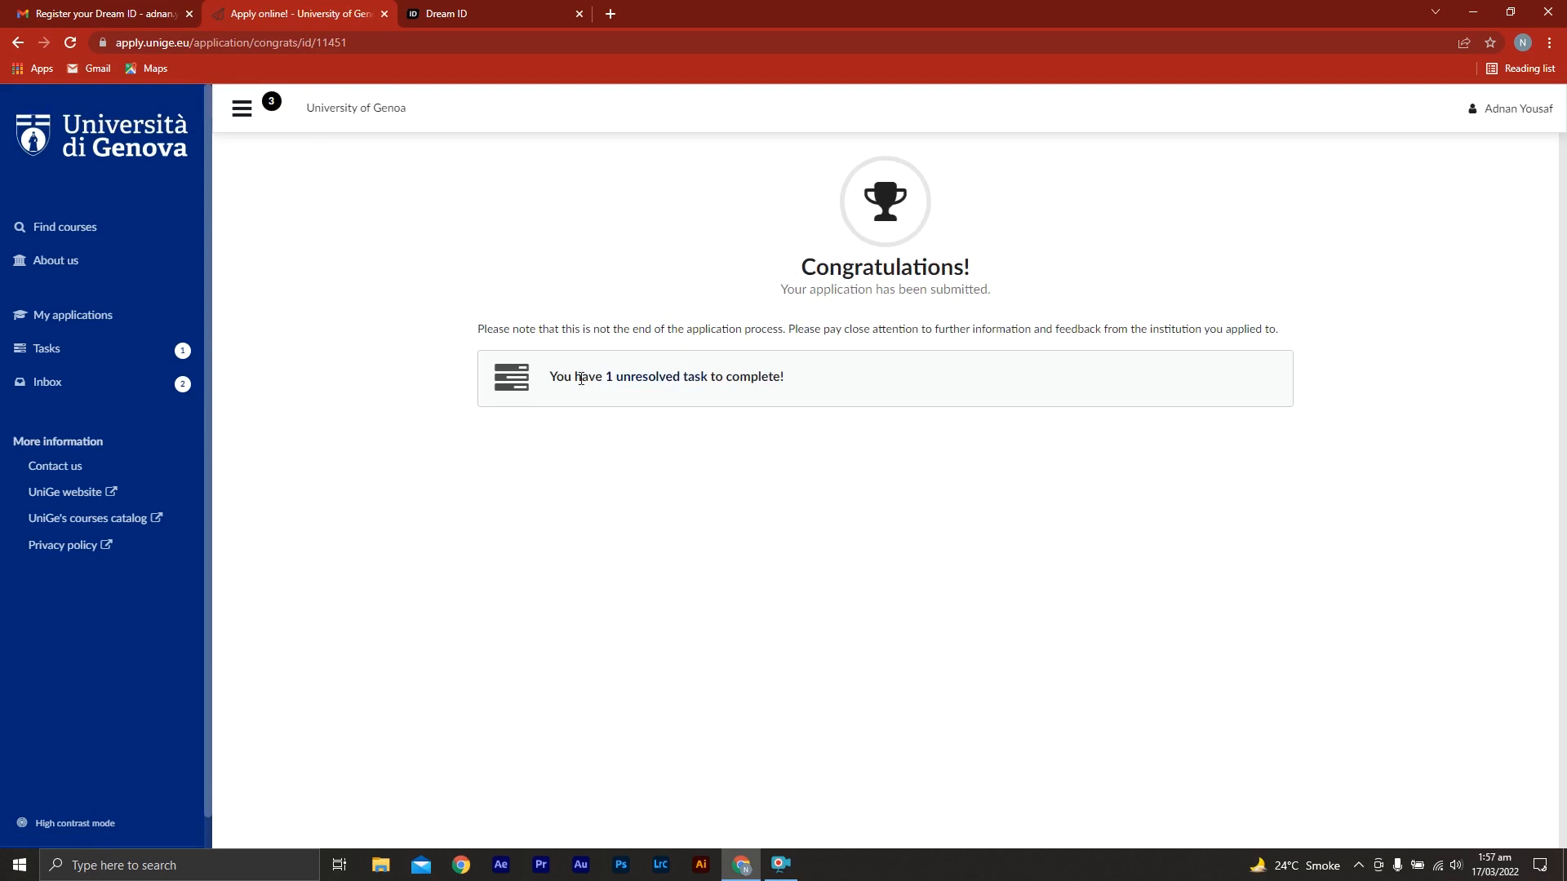
# Read the messages in the portal's inbox and check the application's status under My applications
pyautogui.click(244, 111)
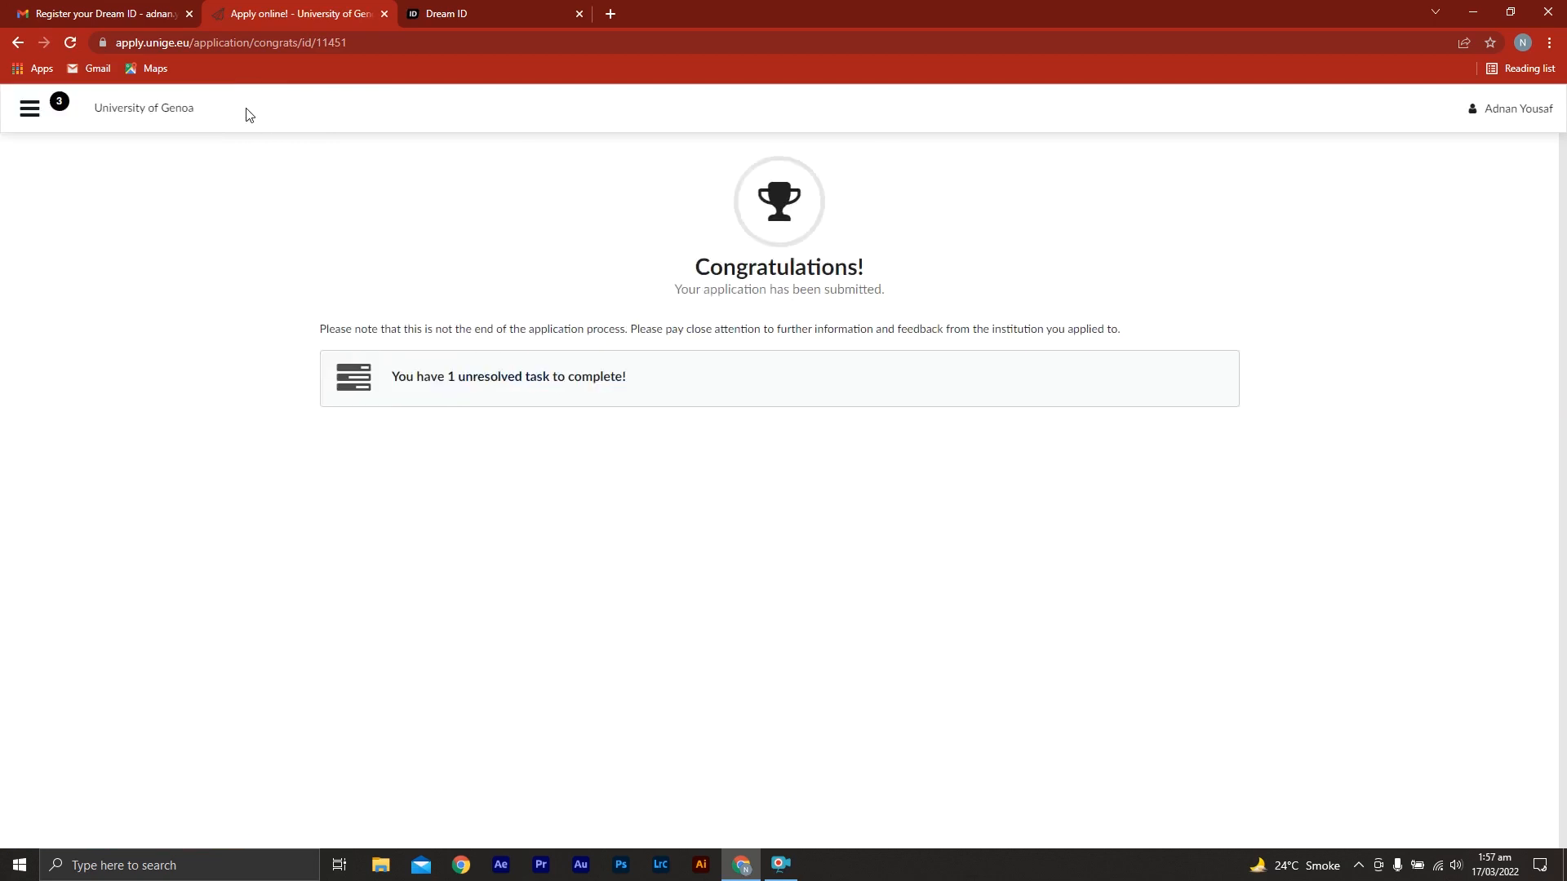
pyautogui.click(29, 111)
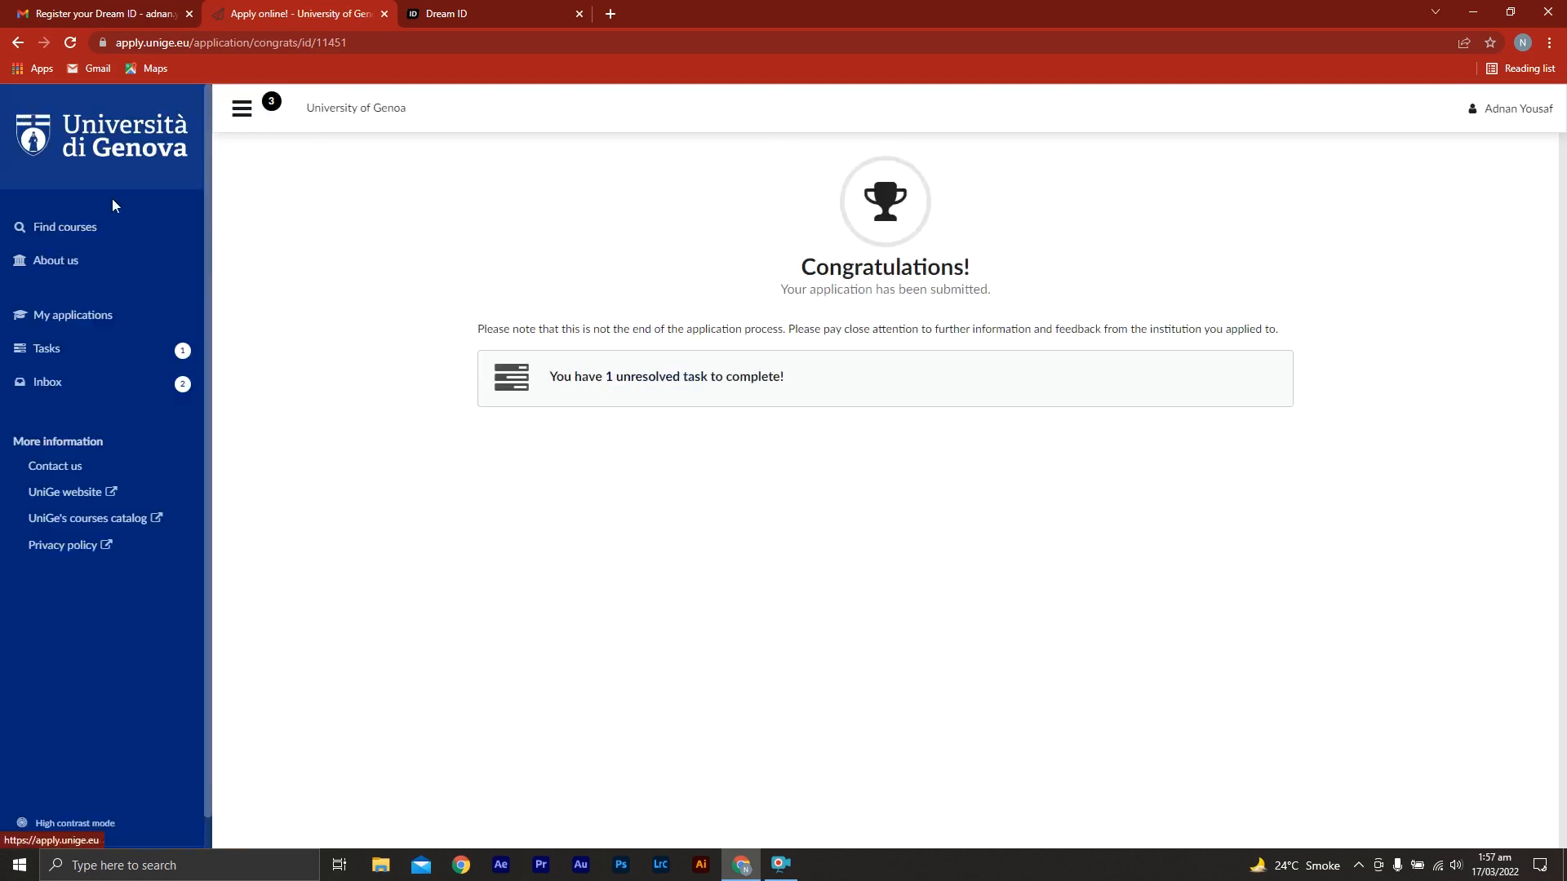
pyautogui.click(113, 405)
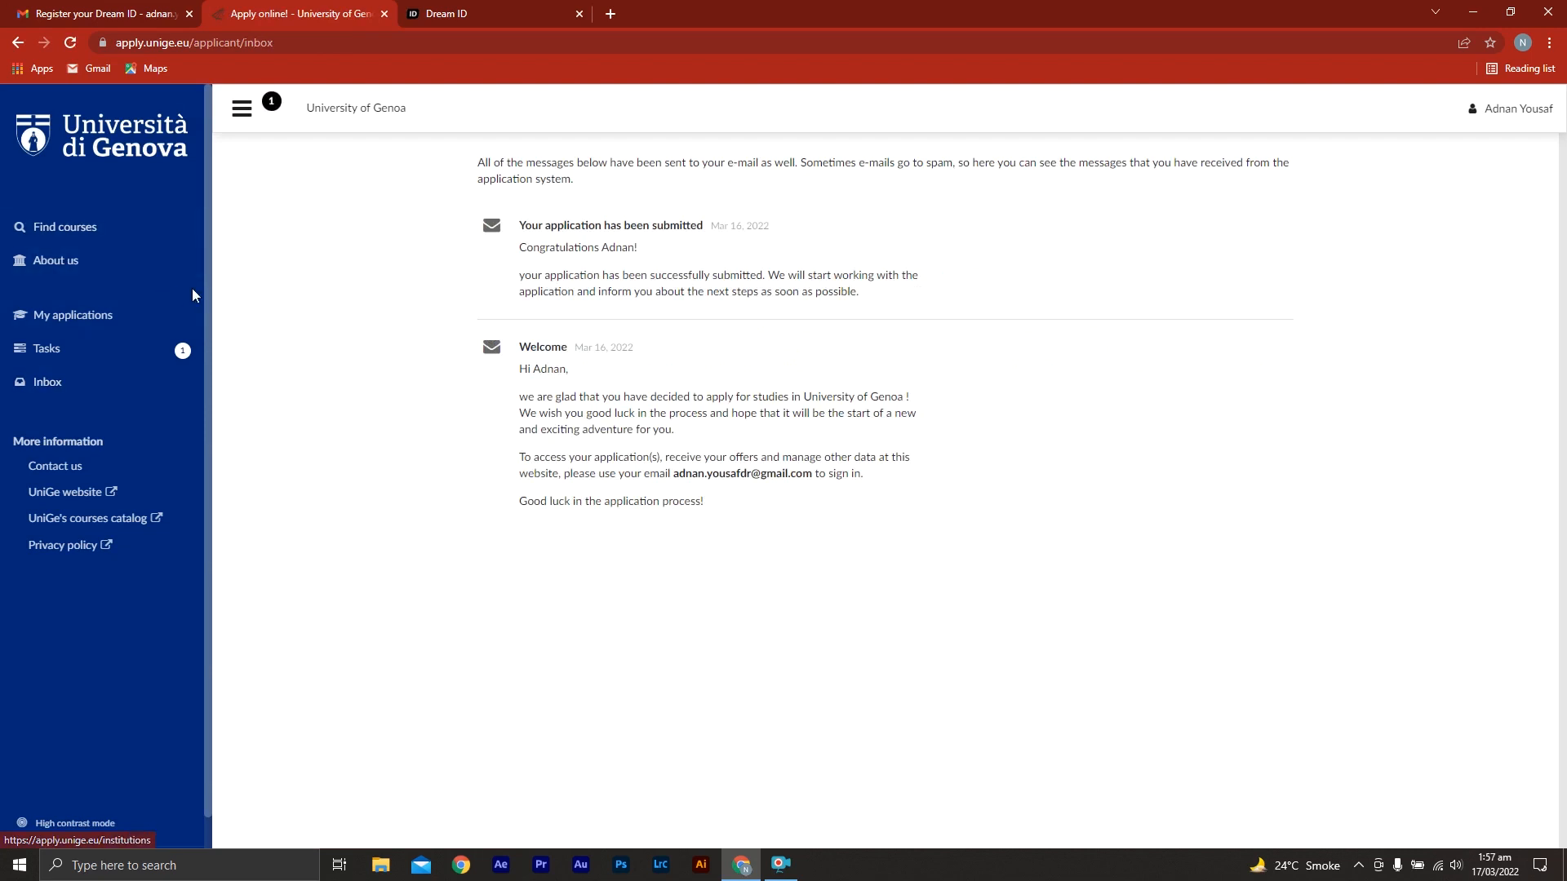
pyautogui.click(149, 328)
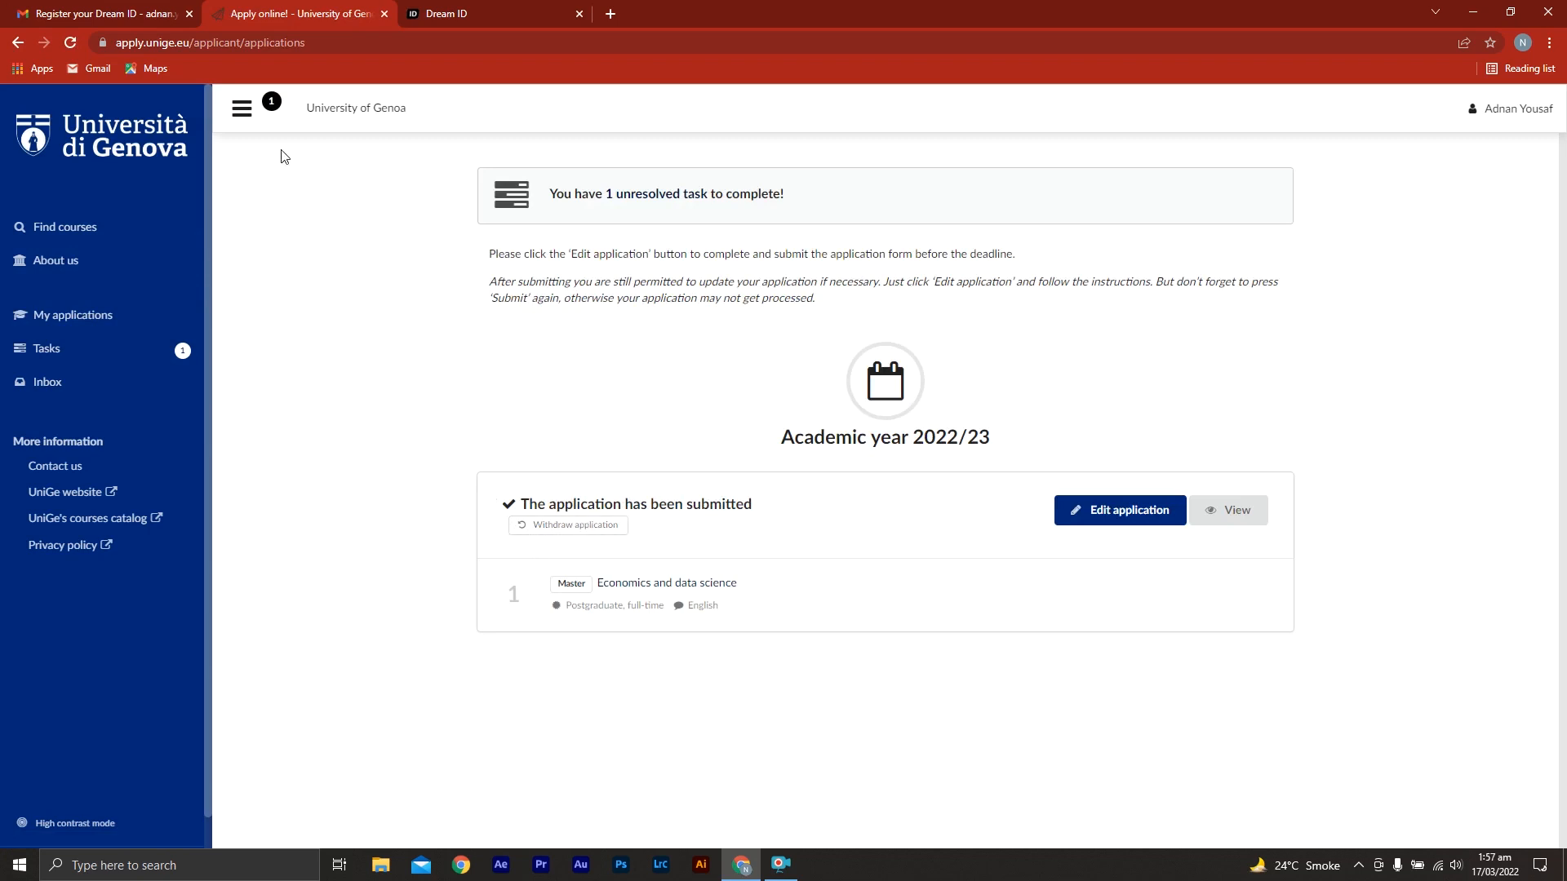
# Switch to Gmail, read the UniGe welcome e-mail and check the inbox, and return to the application portal
pyautogui.click(96, 9)
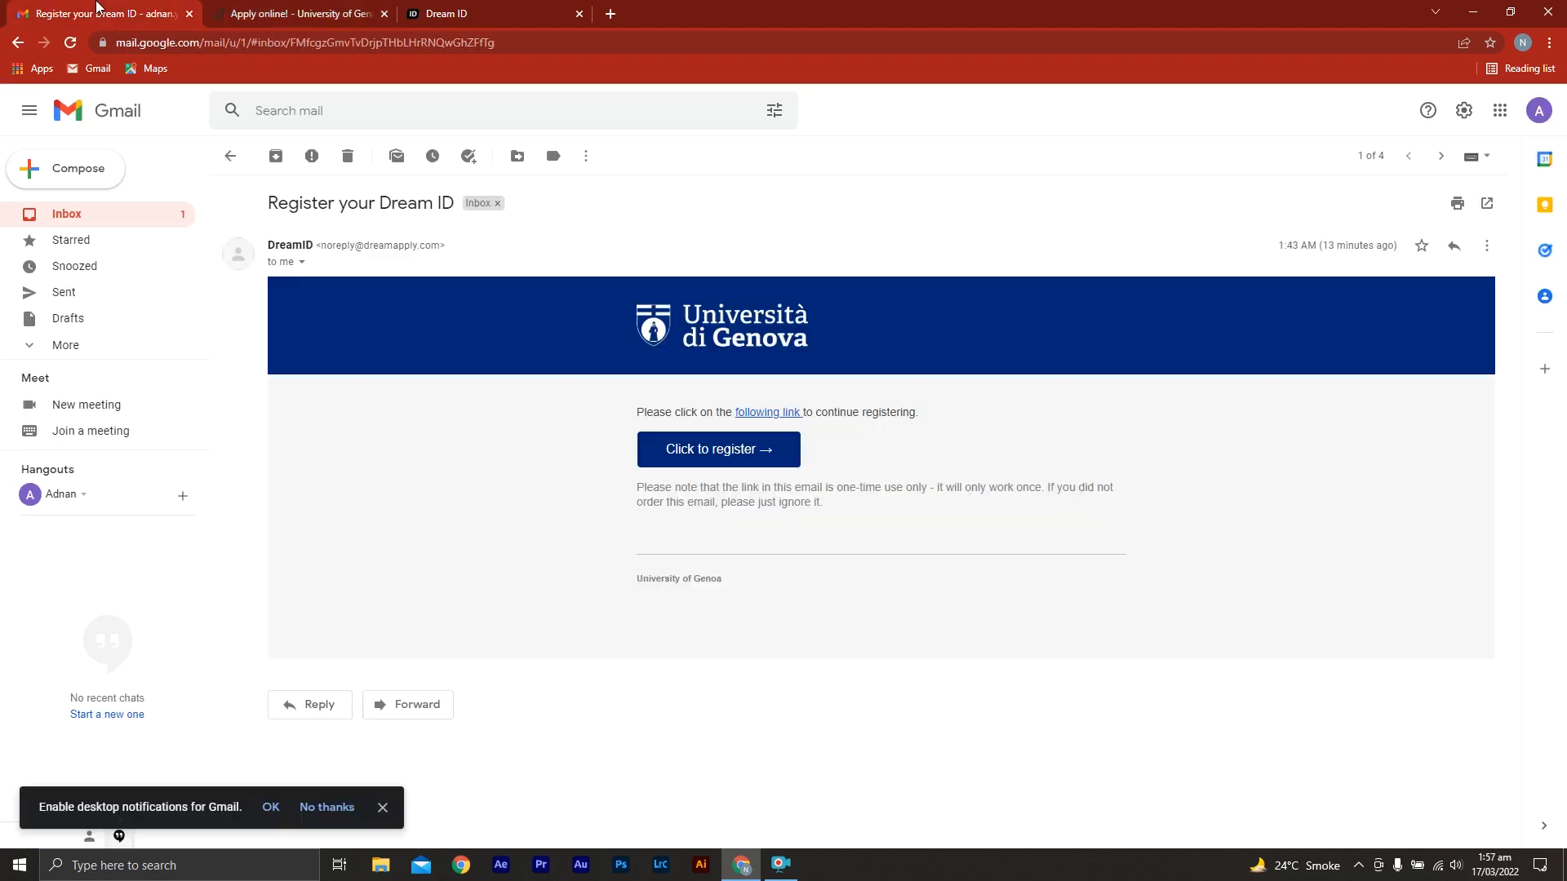
pyautogui.click(229, 157)
pyautogui.click(419, 235)
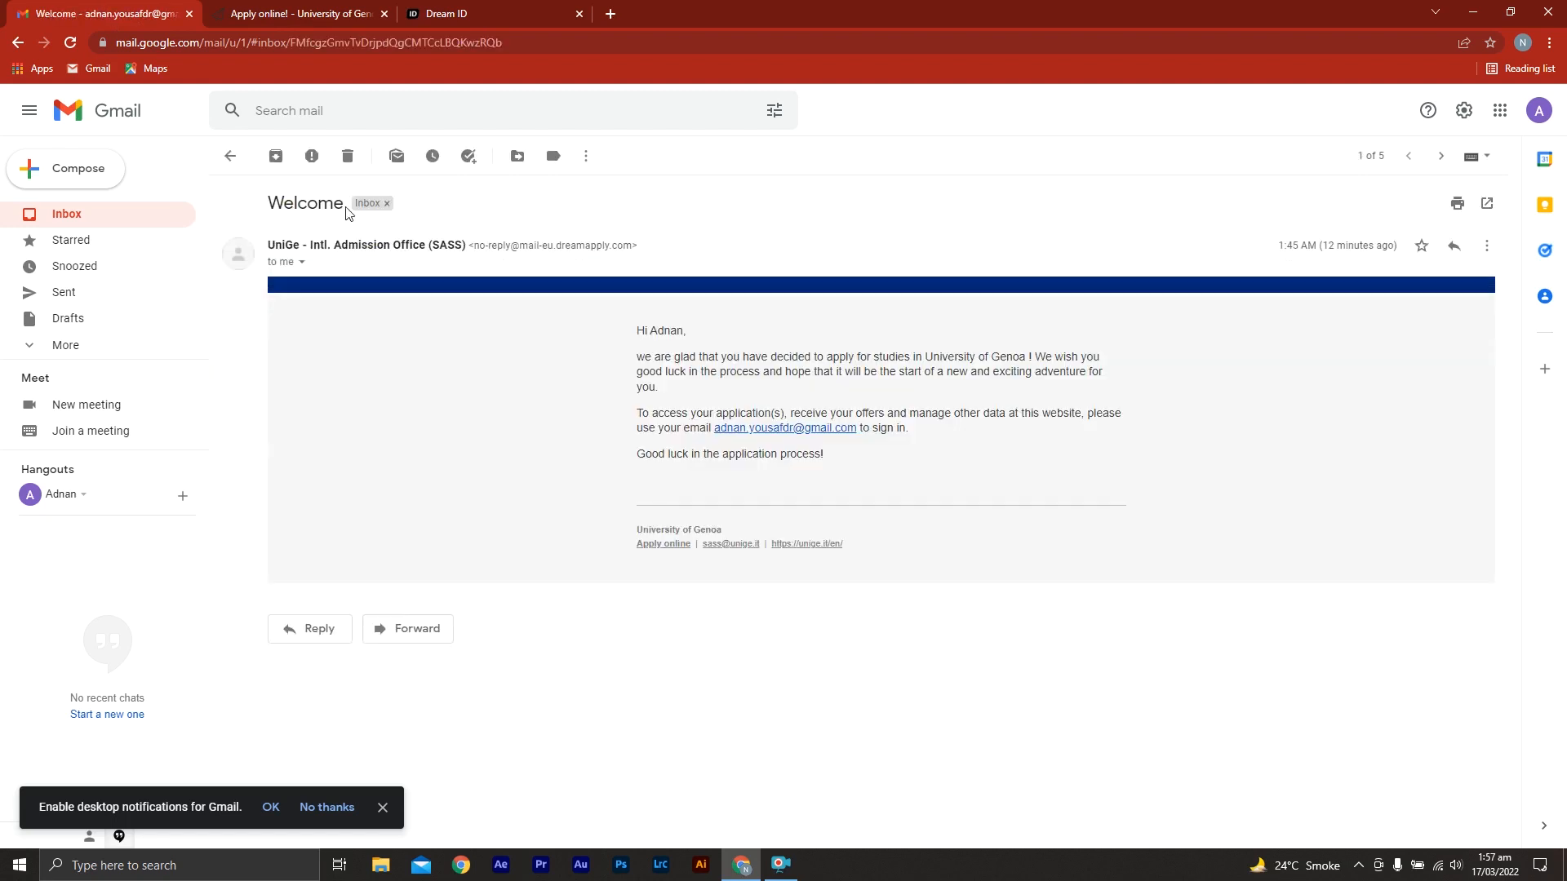
pyautogui.click(229, 156)
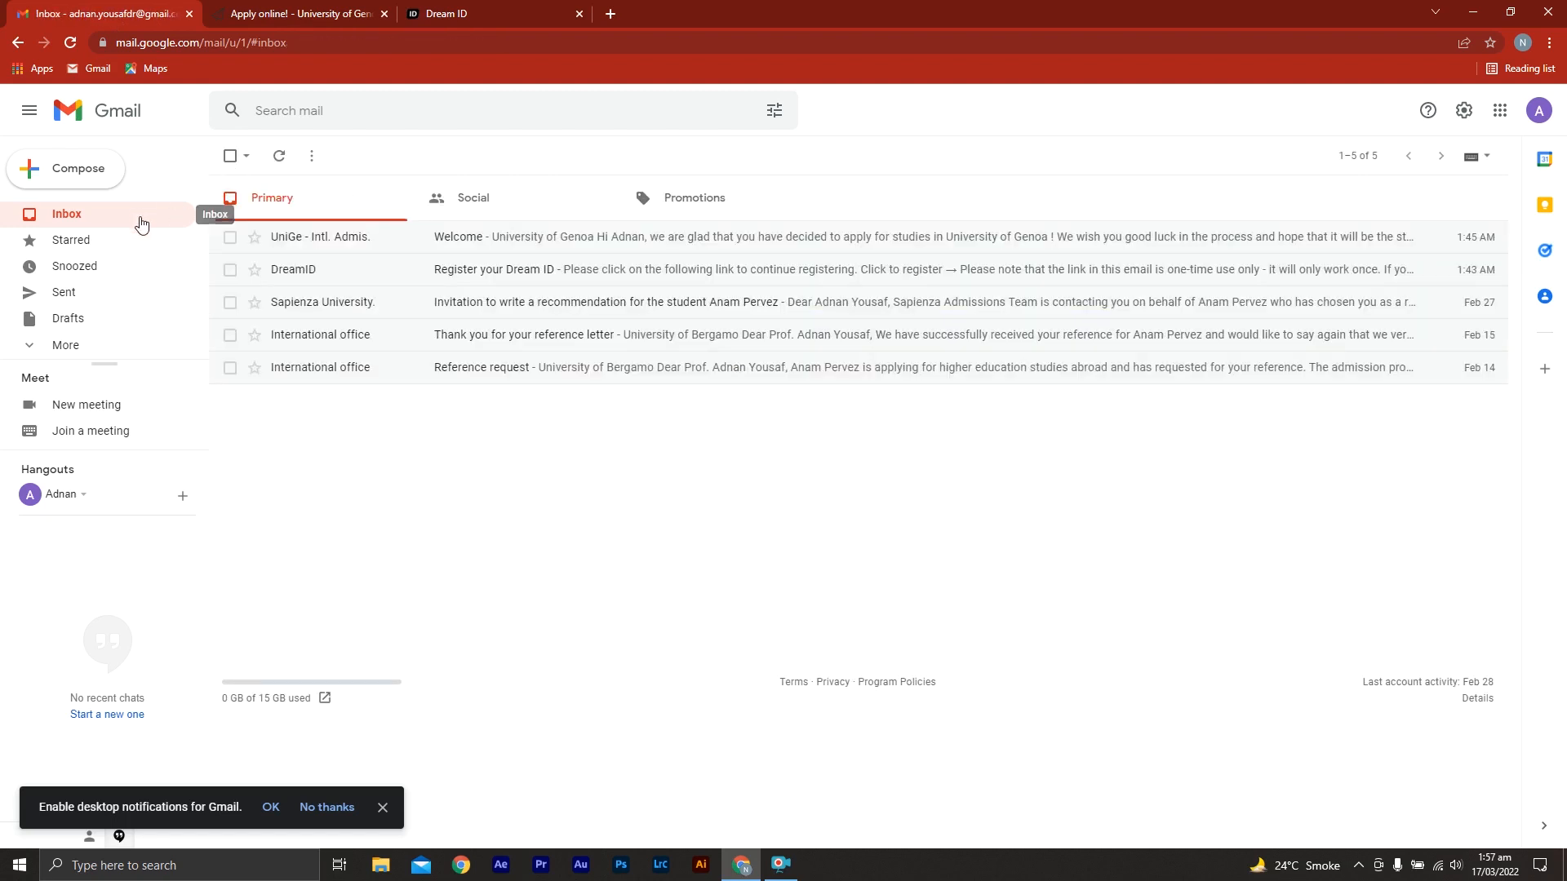
pyautogui.click(334, 12)
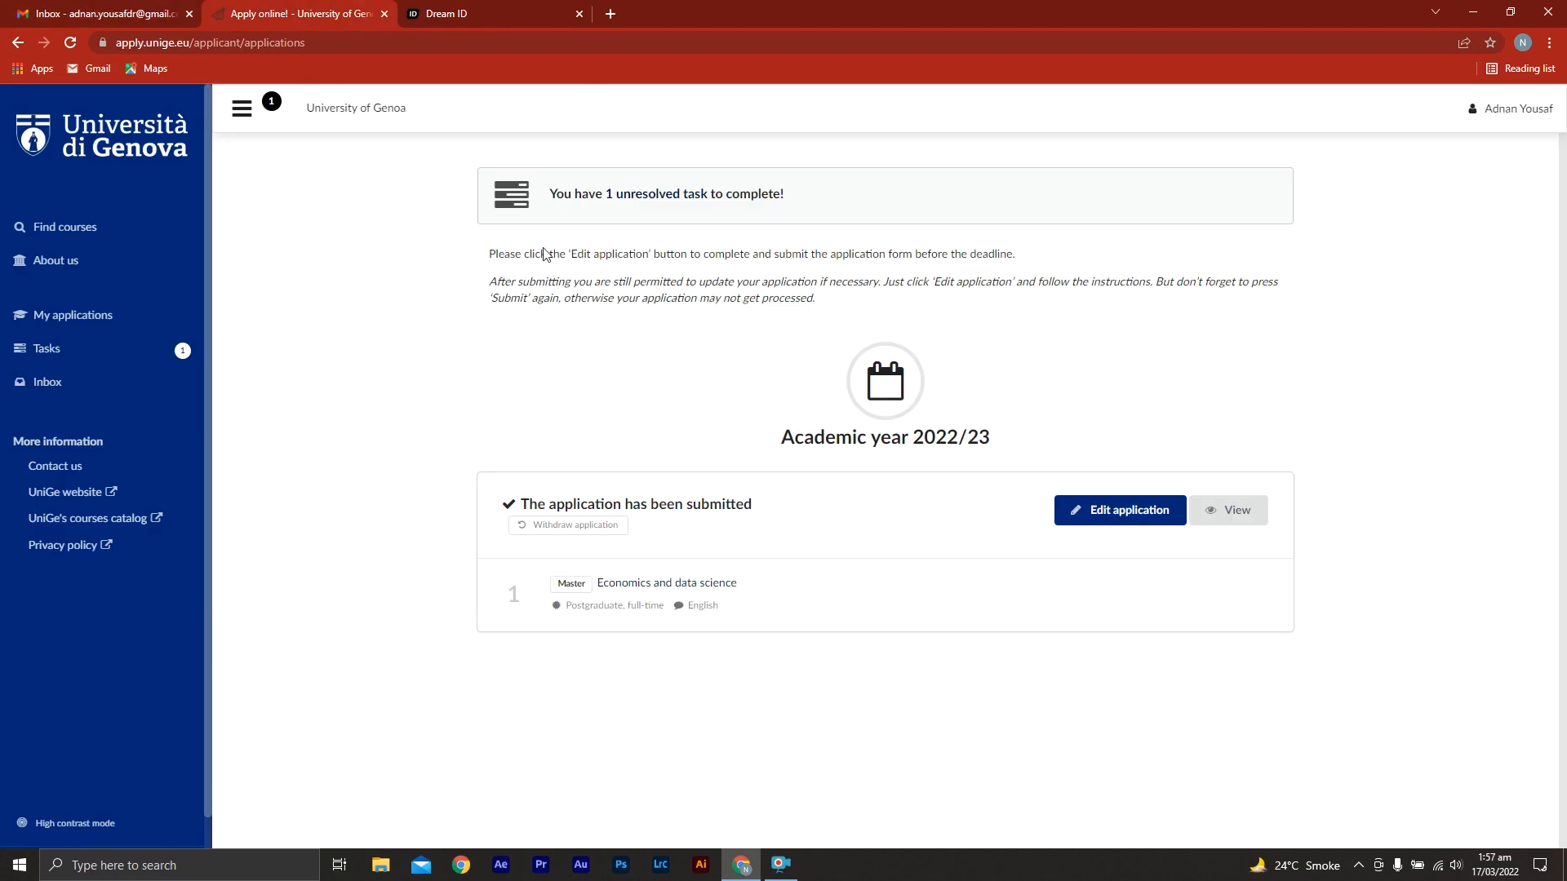